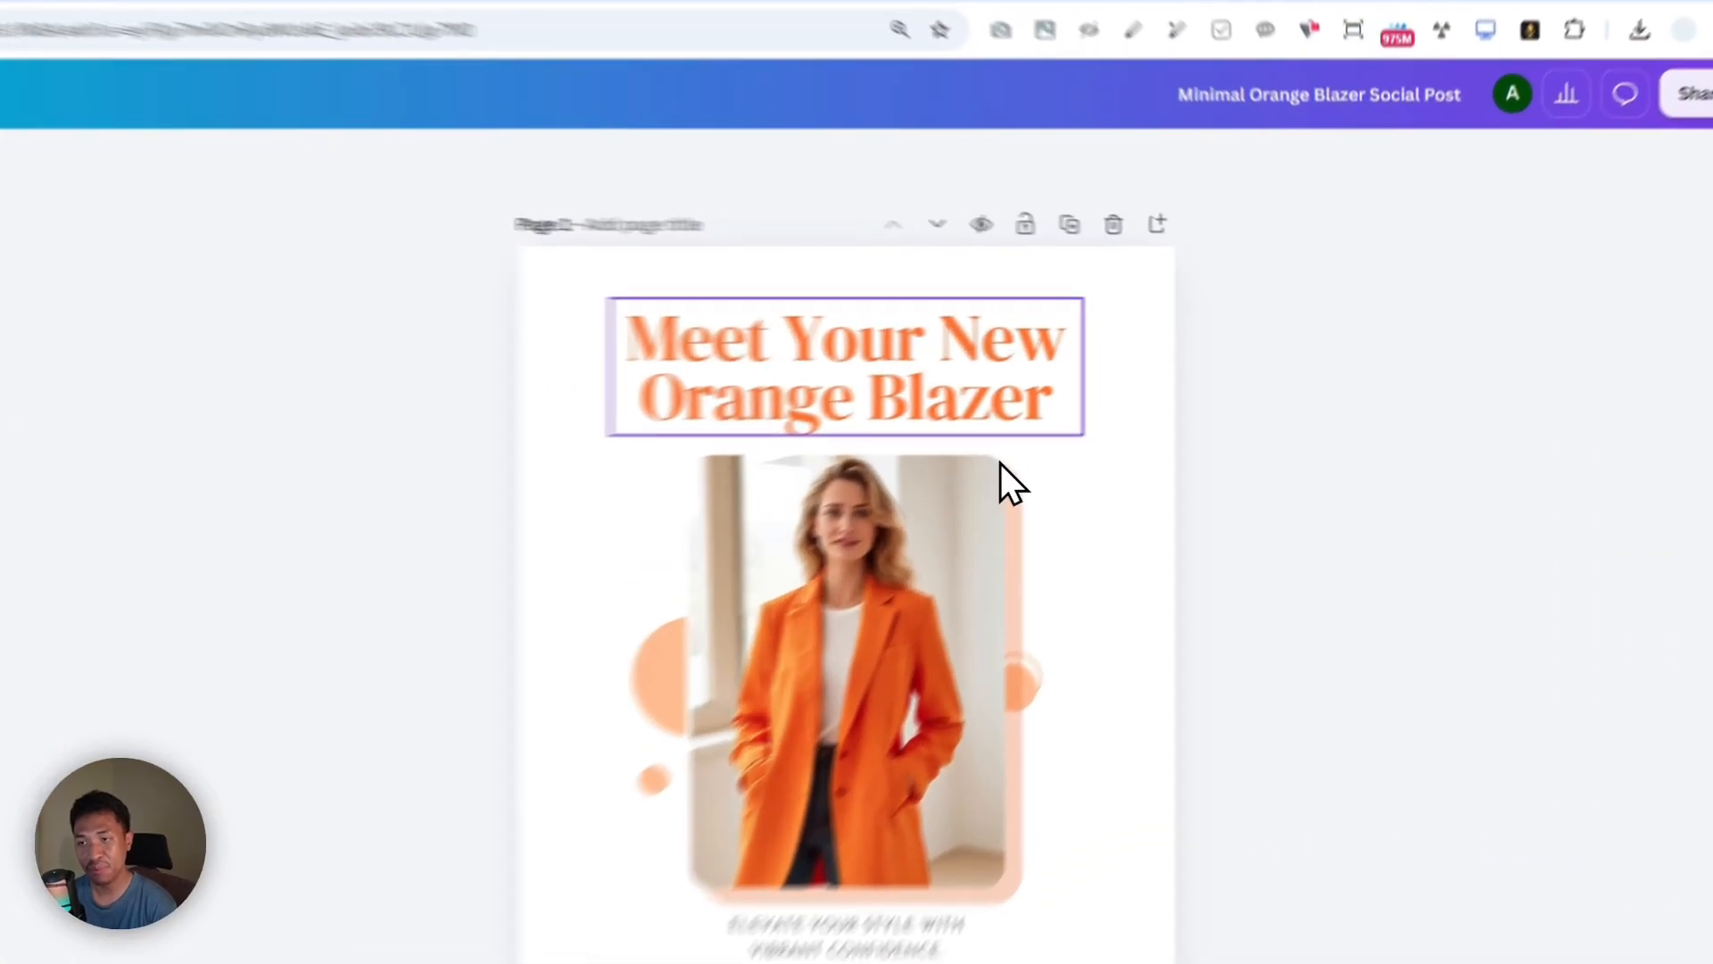
Step: Try moving the "Meet Your New Orange Blazer" headline on page 1 and undo the move
left_click(1071, 335)
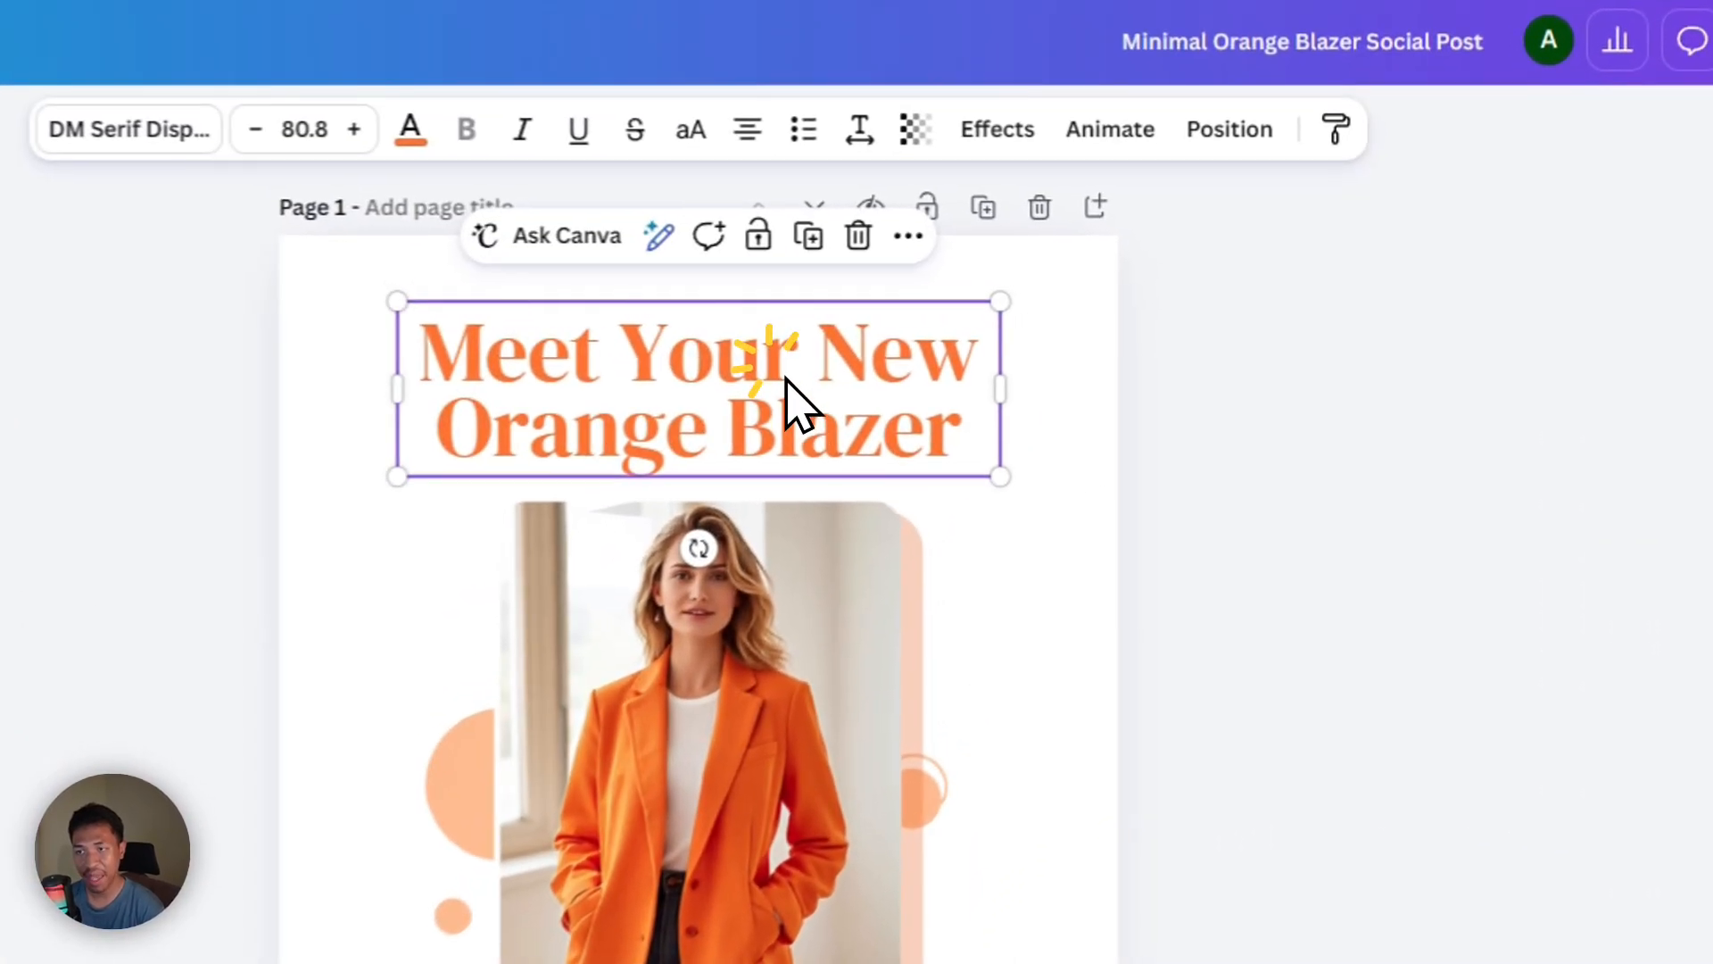
left_click_drag(1015, 310, 822, 398)
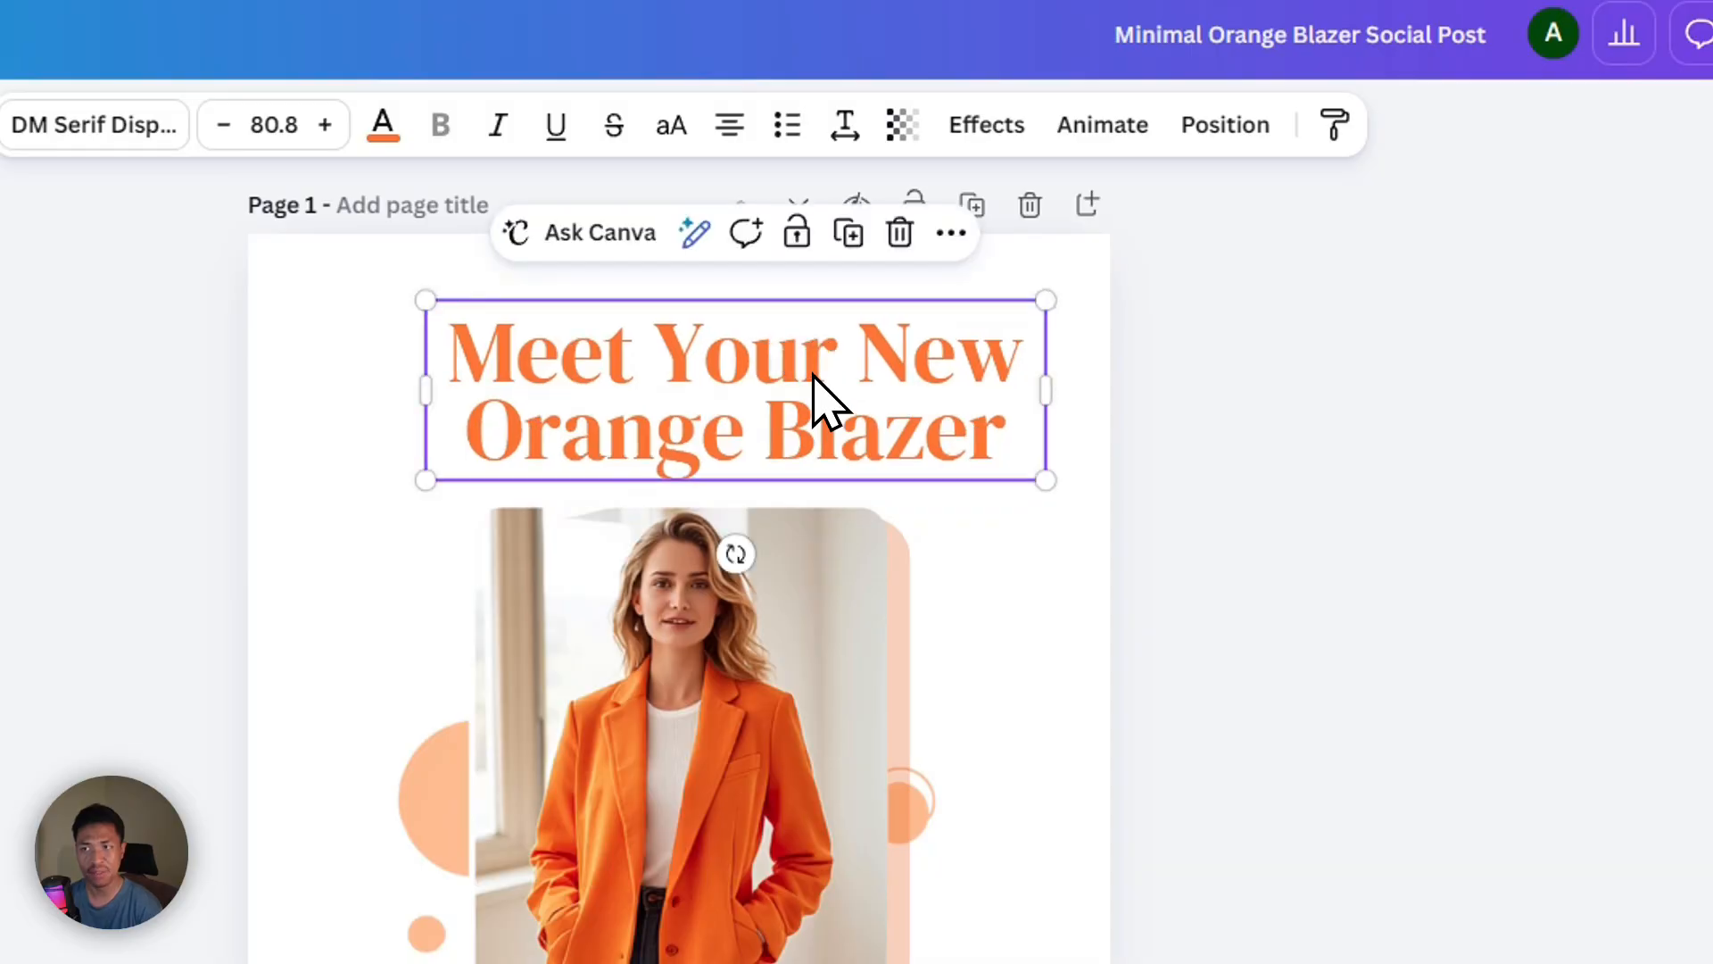
key("ctrl+z")
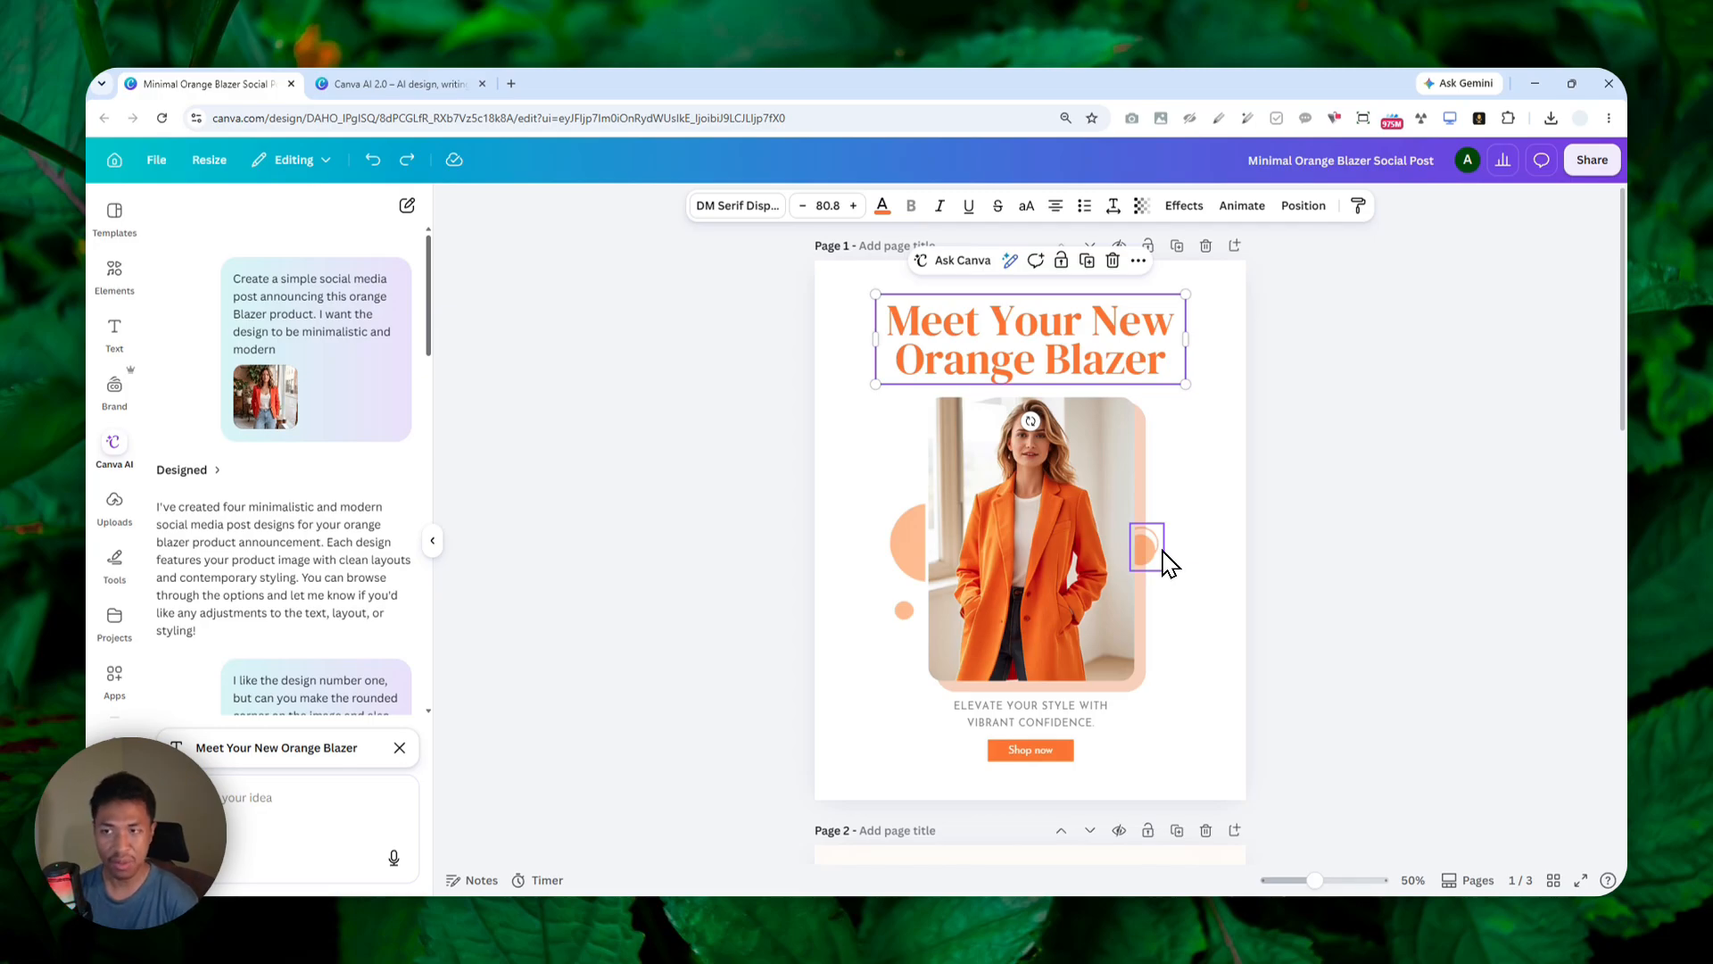
Step: Look through the orange blazer post designs on the pages below page 1
scroll(1138, 527, "down", 3)
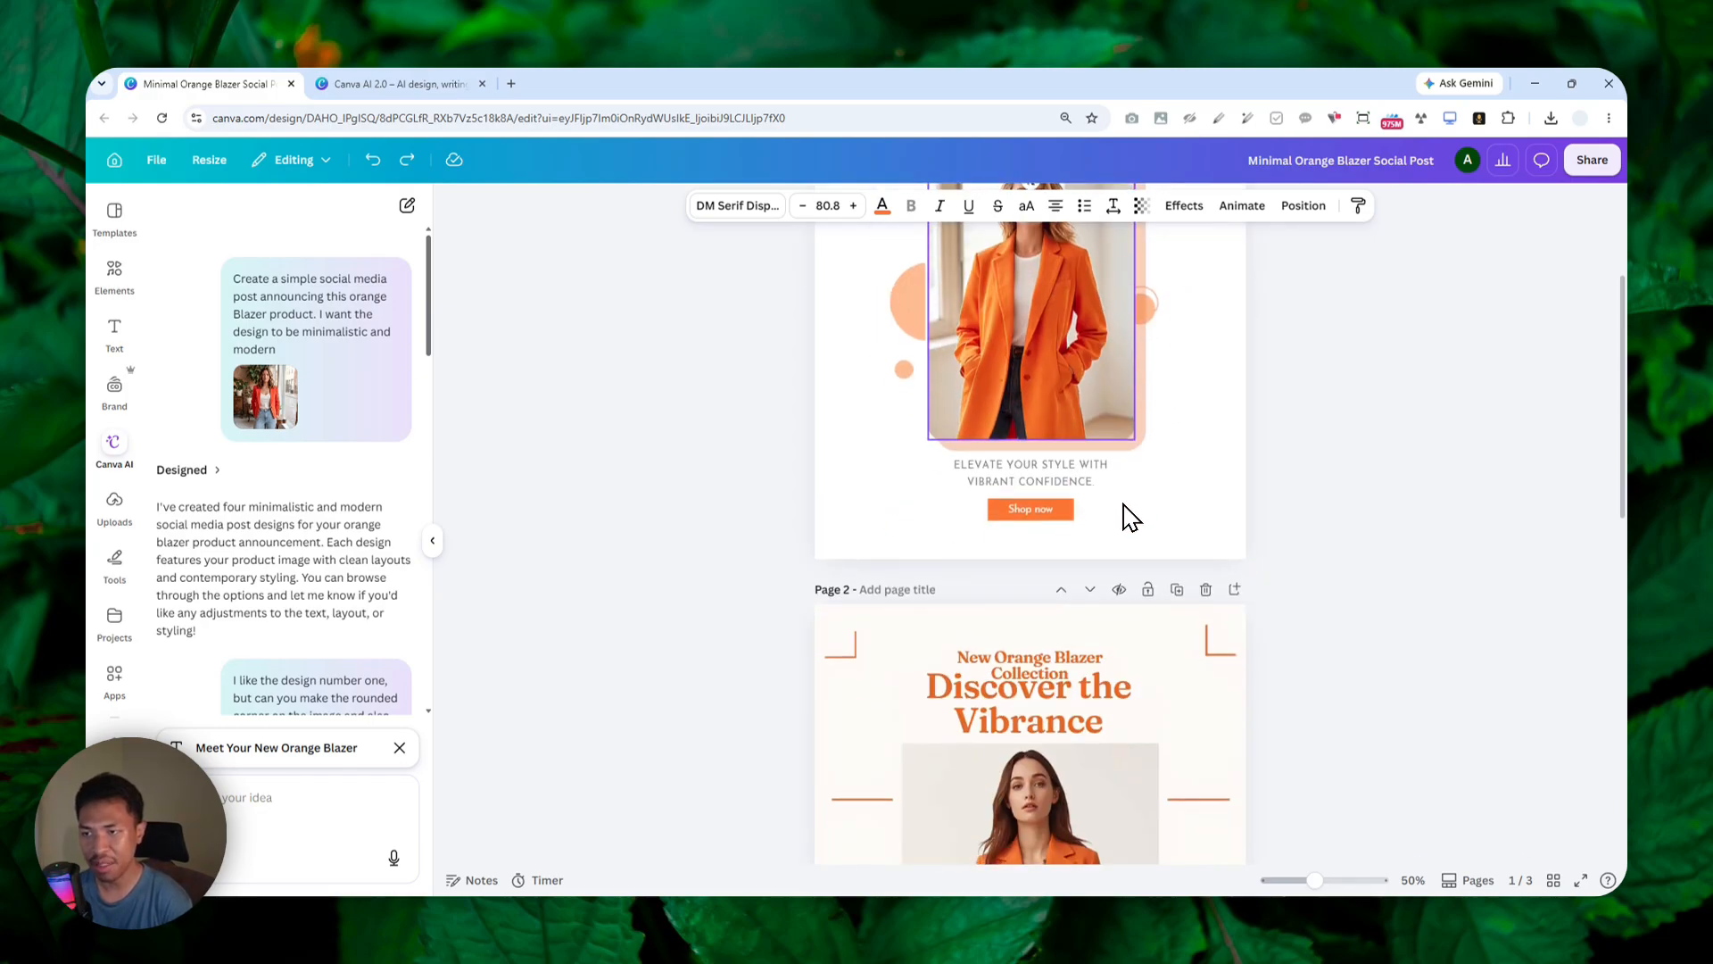
scroll(1129, 505, "down", 2)
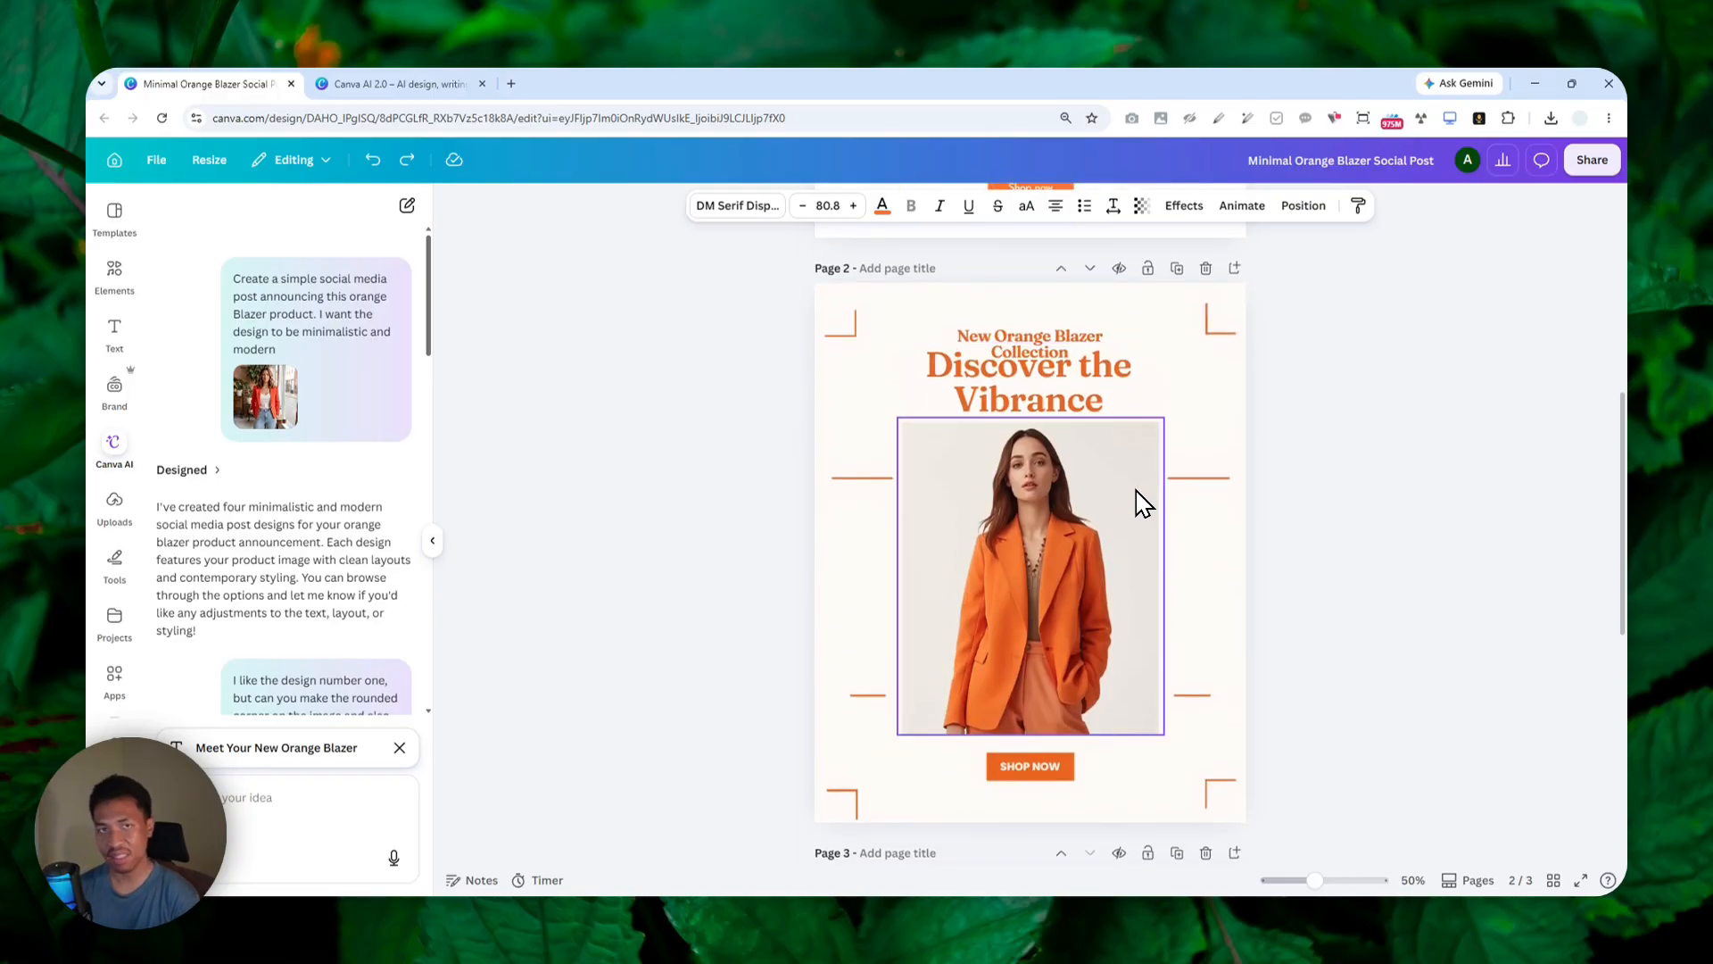
scroll(1128, 501, "down", 2)
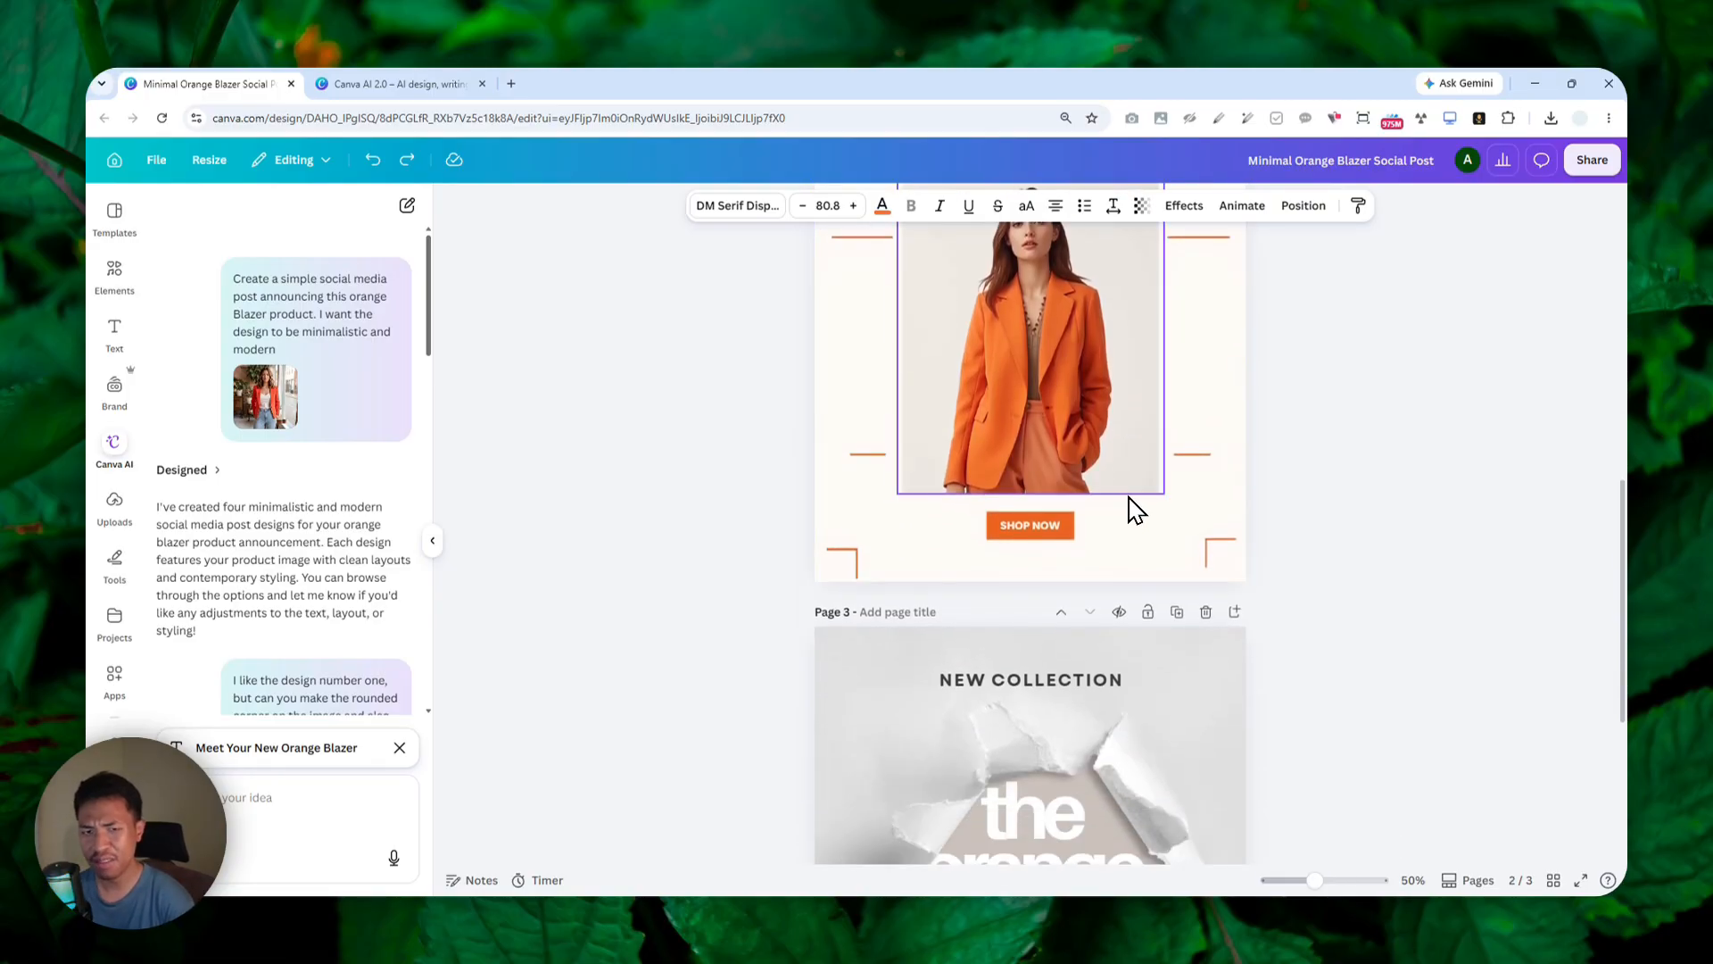
scroll(1137, 504, "up", 3)
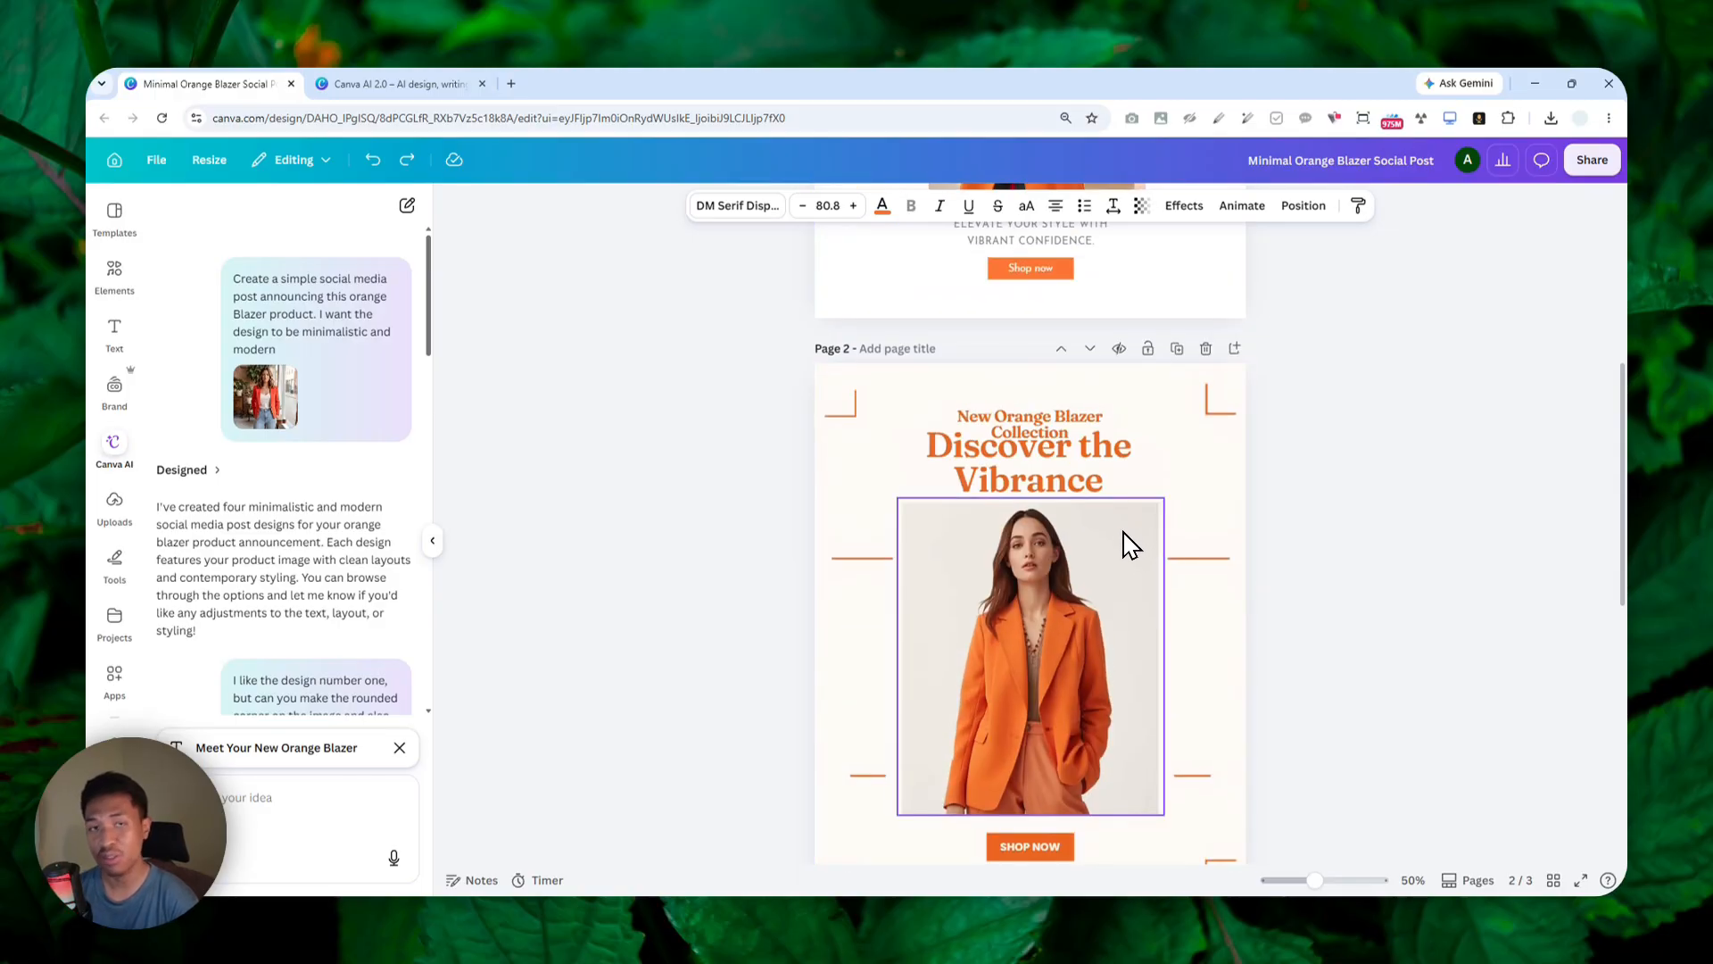
Step: Open Canva in a new browser tab and go to Canva AI
left_click(511, 83)
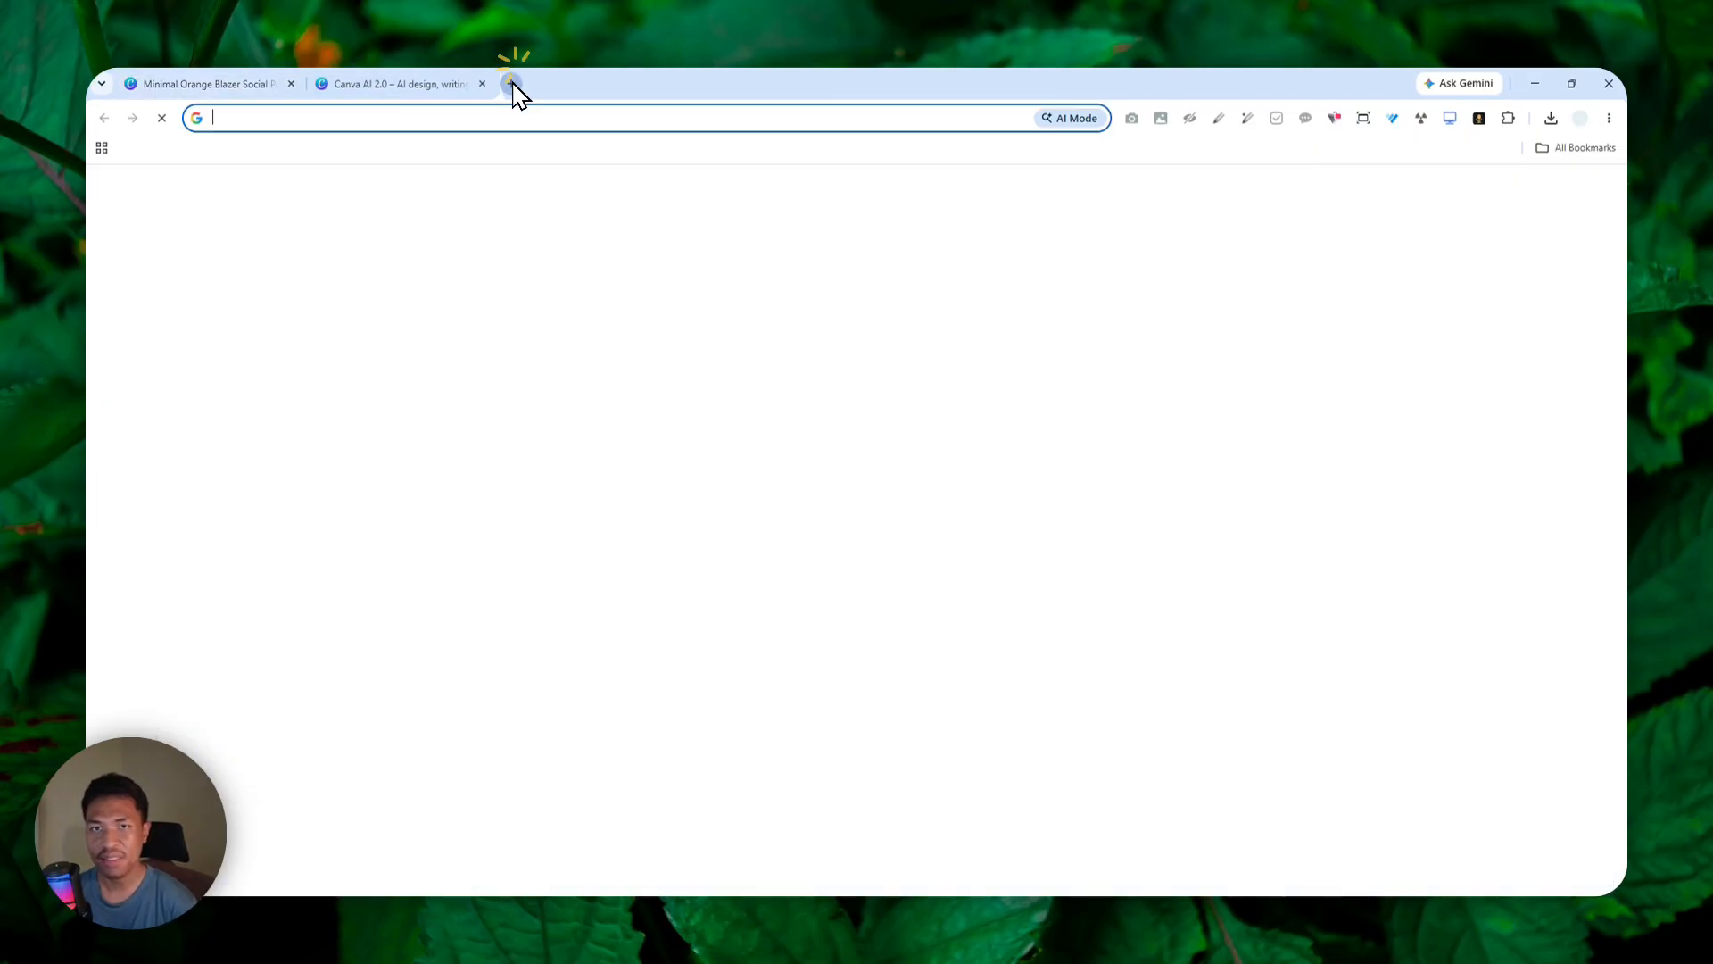
type("ca")
key("Return")
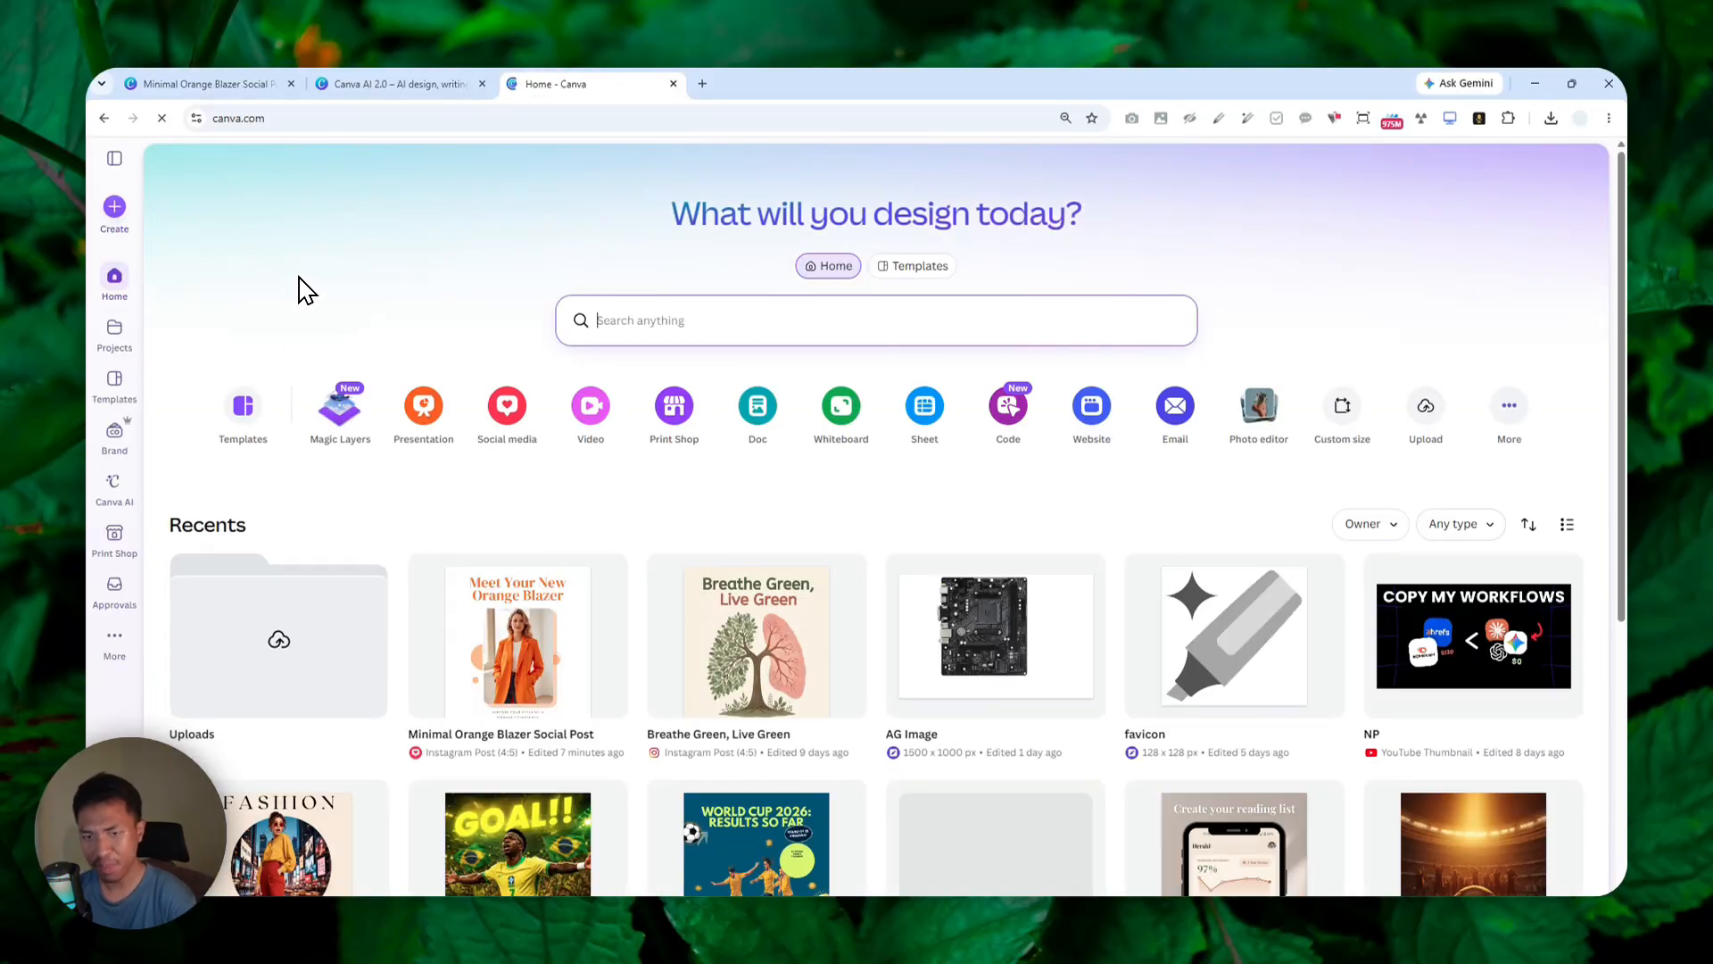
left_click(114, 486)
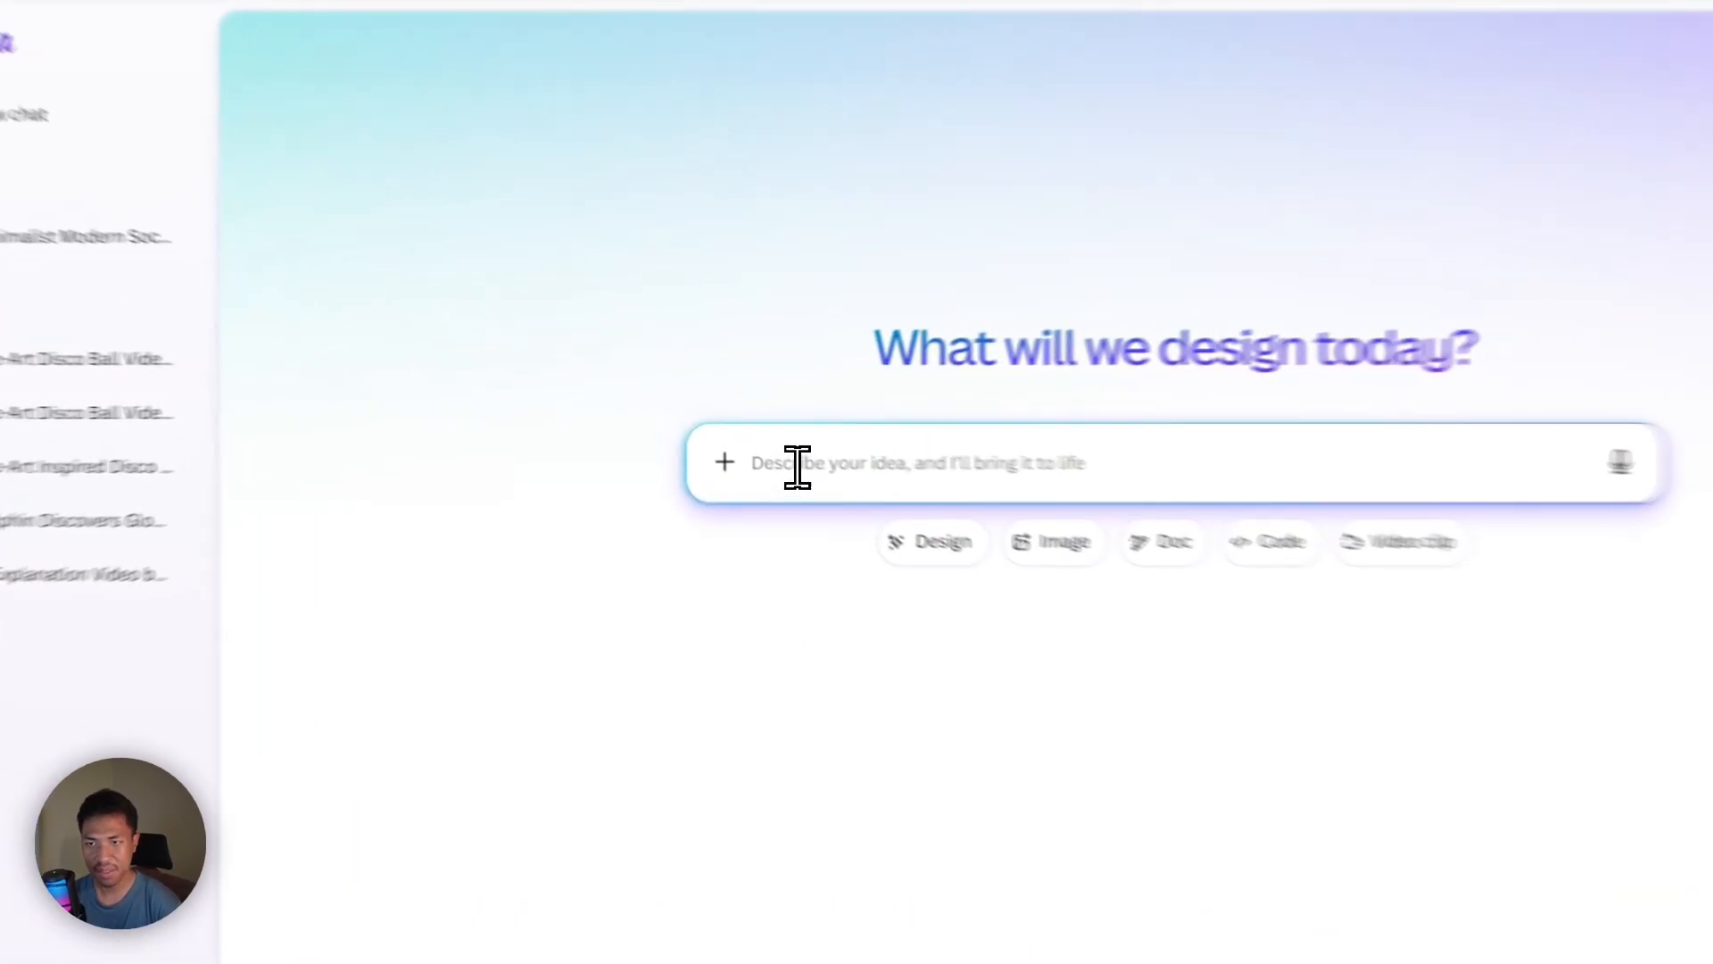
Step: Enter a prompt for an Instagram post announcing a 26% discount of this product during the World Cup 2026, with a clear headline and CTA
left_click(731, 423)
key("ctrl+space")
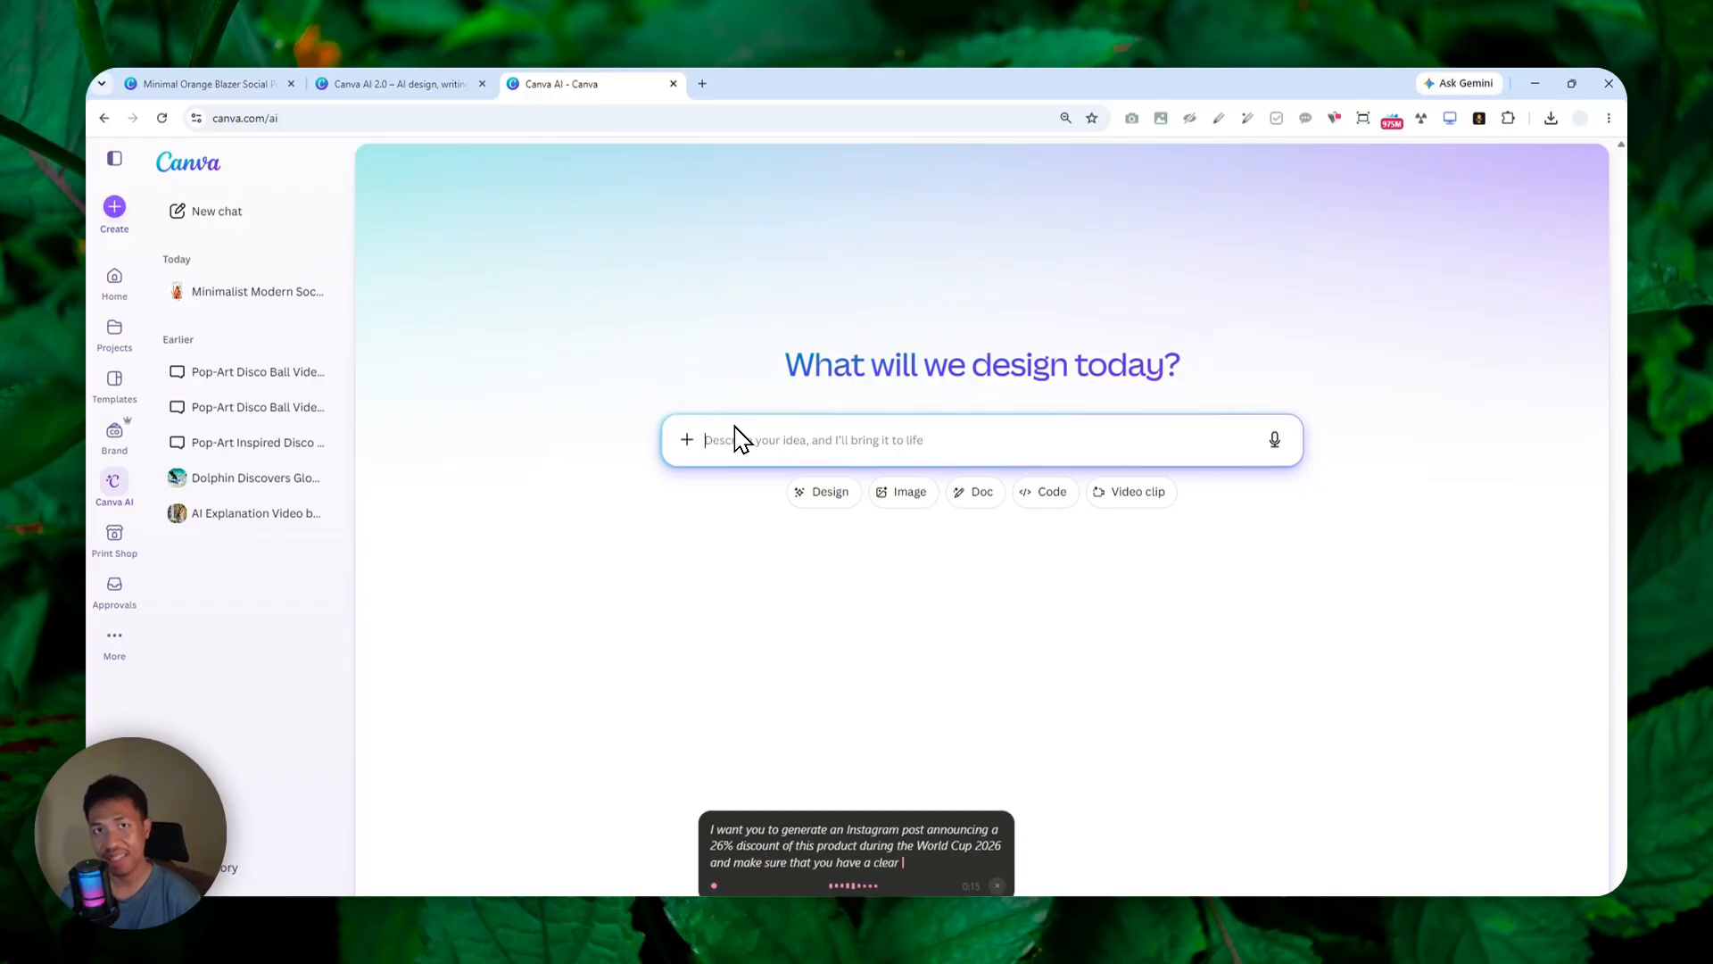
type("I want you to generate an Instagram post announcing a 26% discount of this product during the World Cup 2026 and make sure that you have a clear headline and CTA in the design")
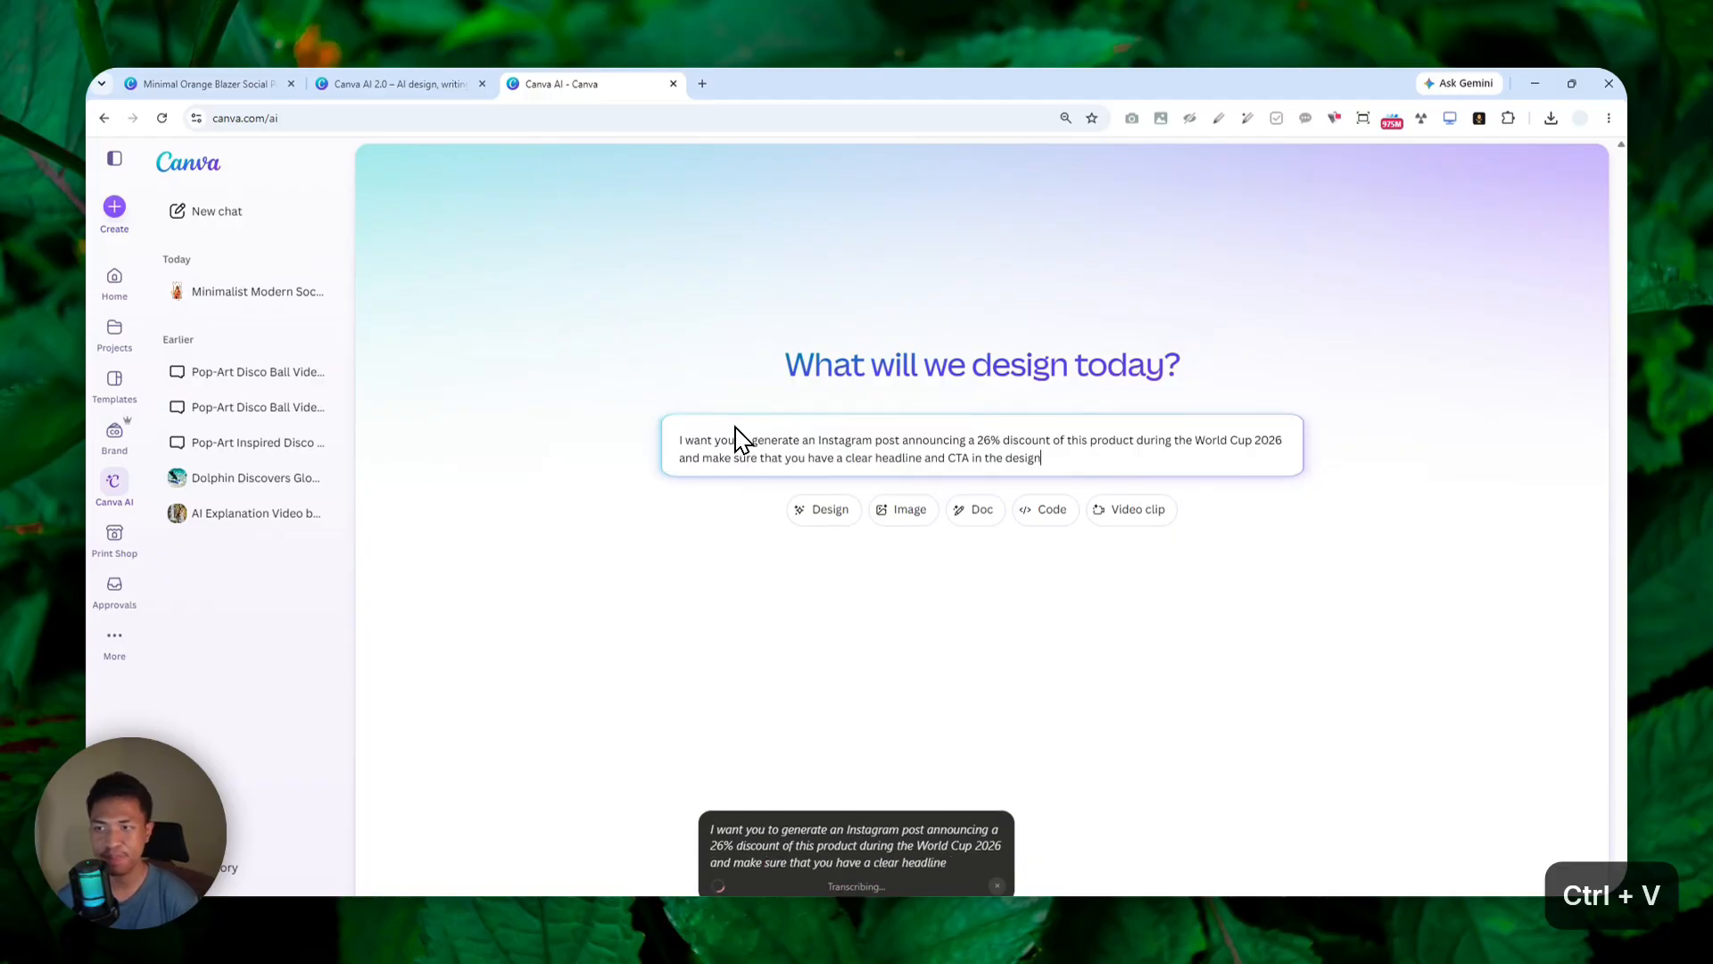
Step: Attach the green shoe image with yellow stripes to the prompt and submit it for generation
left_click(726, 436)
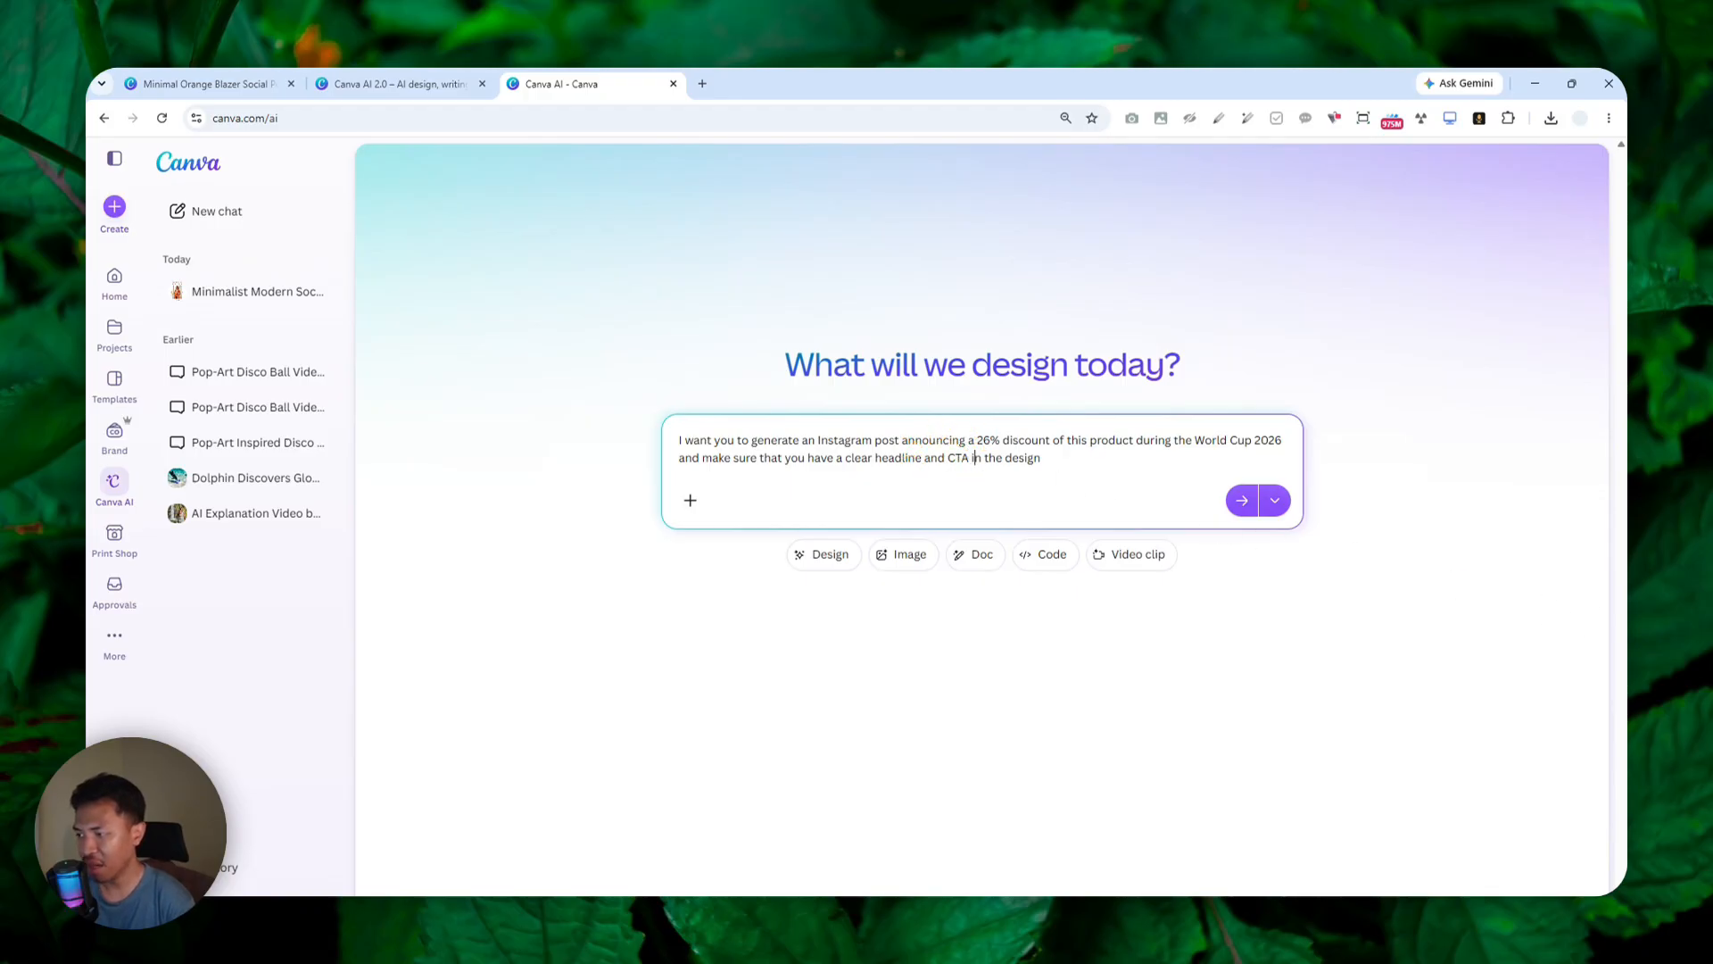
left_click_drag(975, 457, 915, 491)
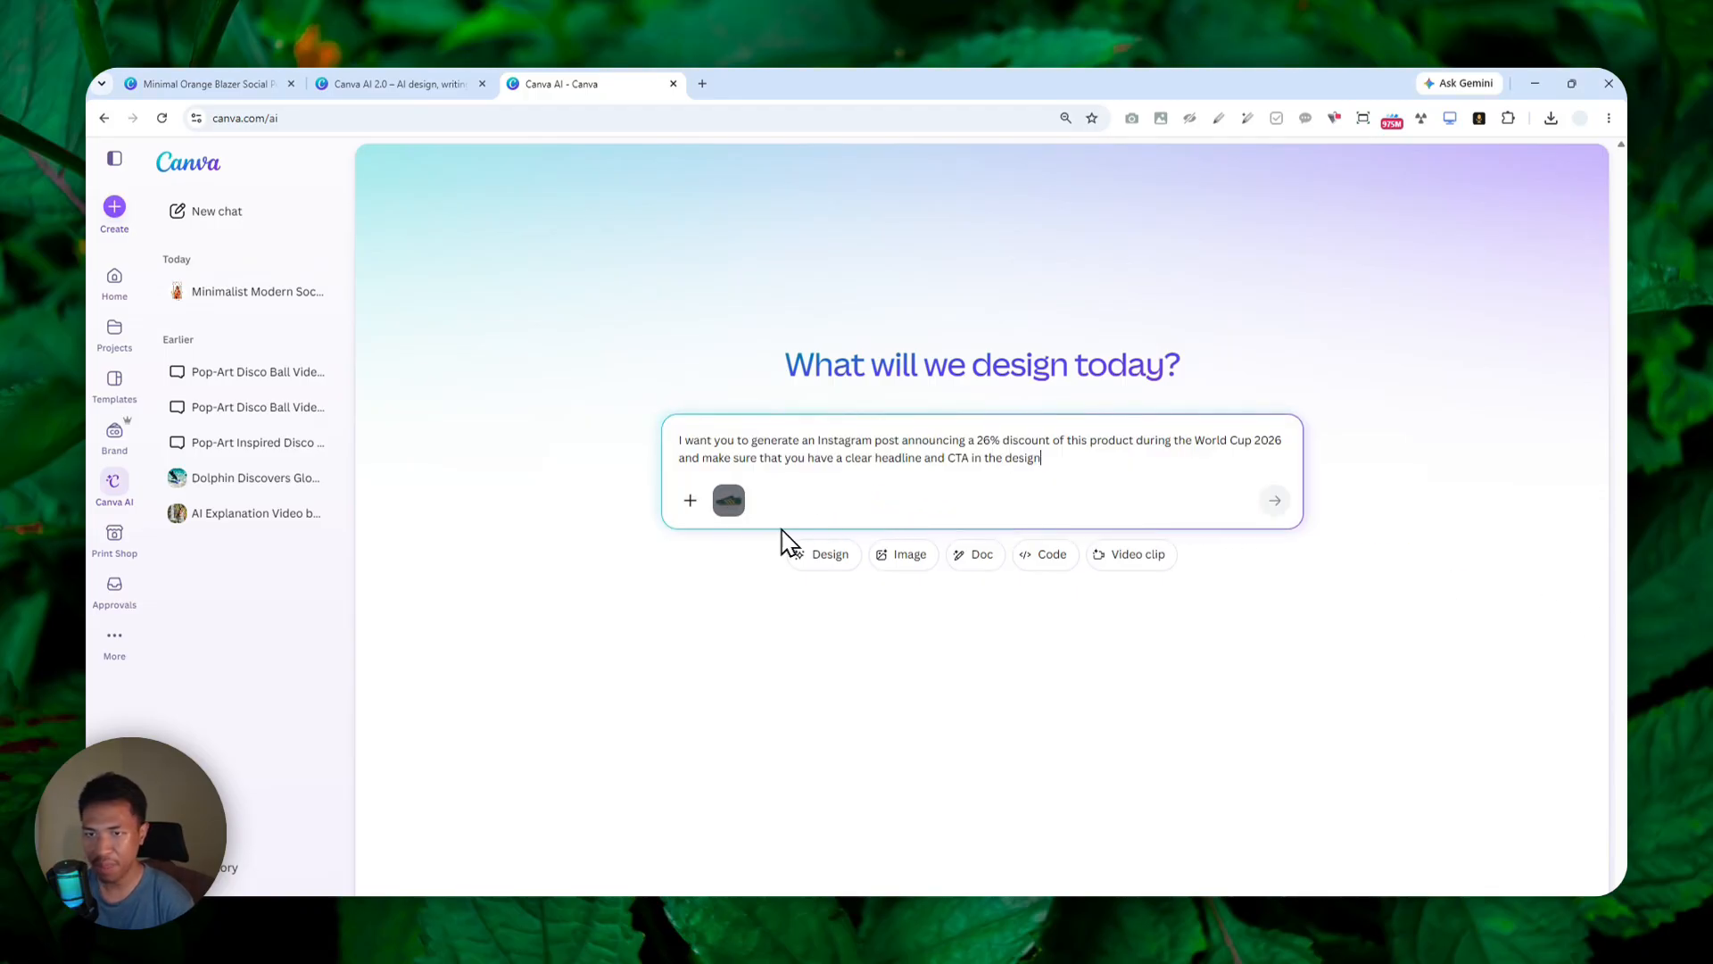
left_click(685, 516)
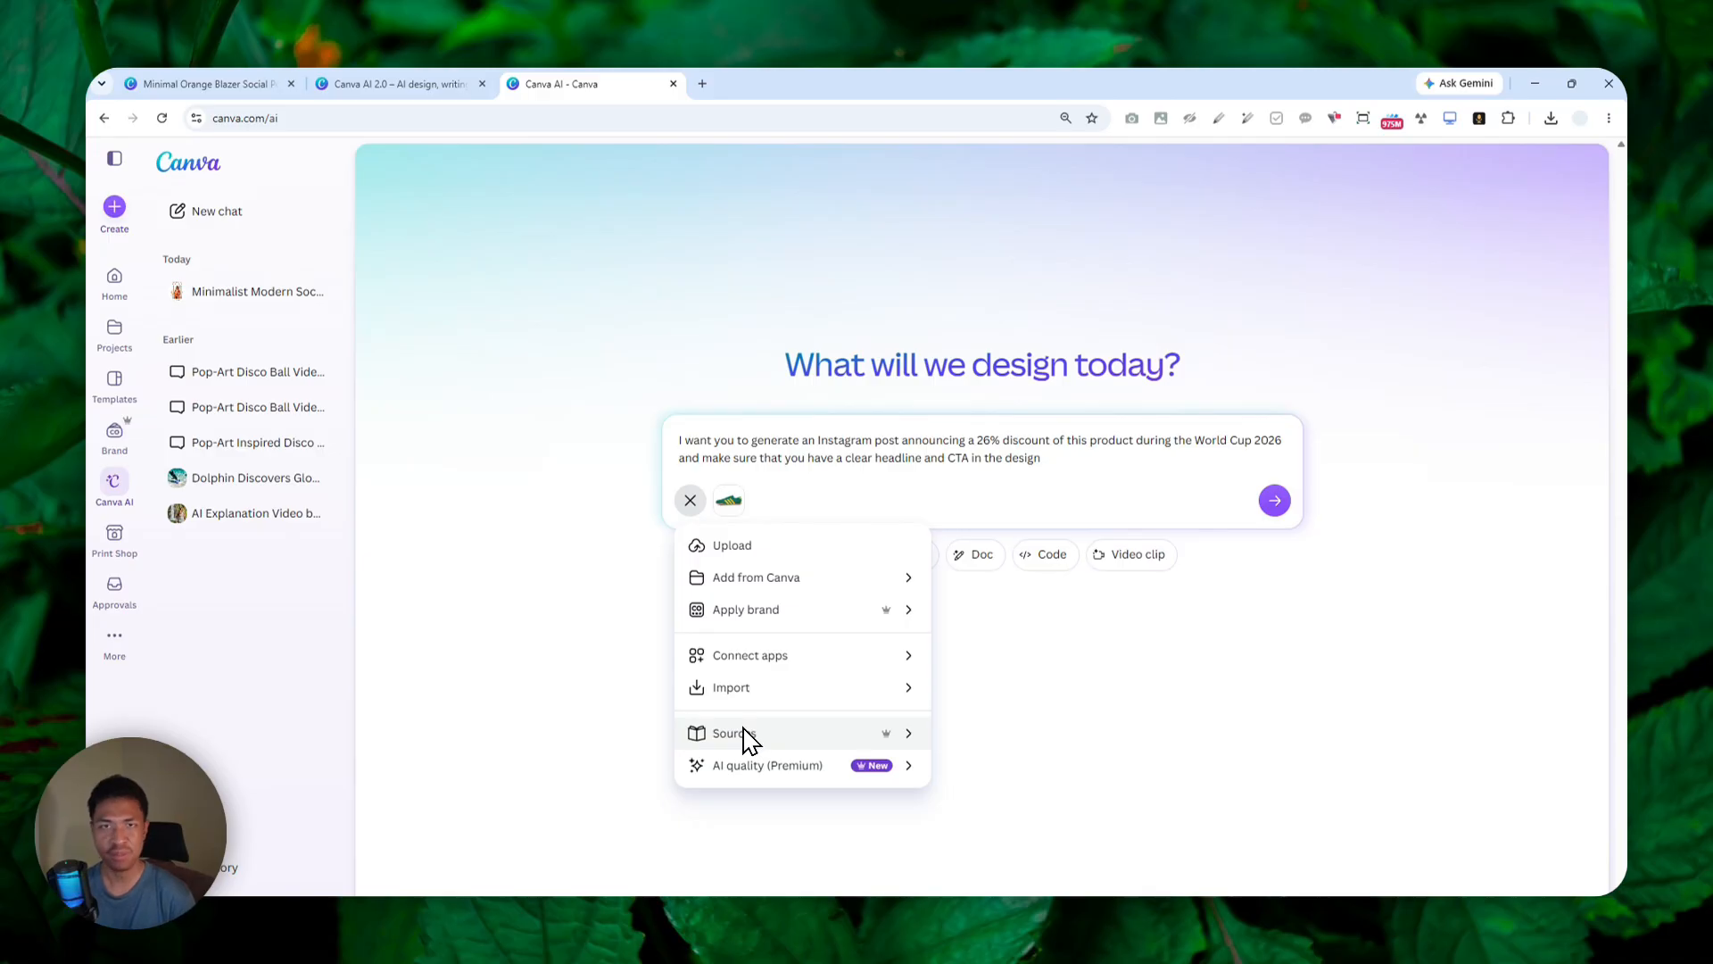
left_click(689, 500)
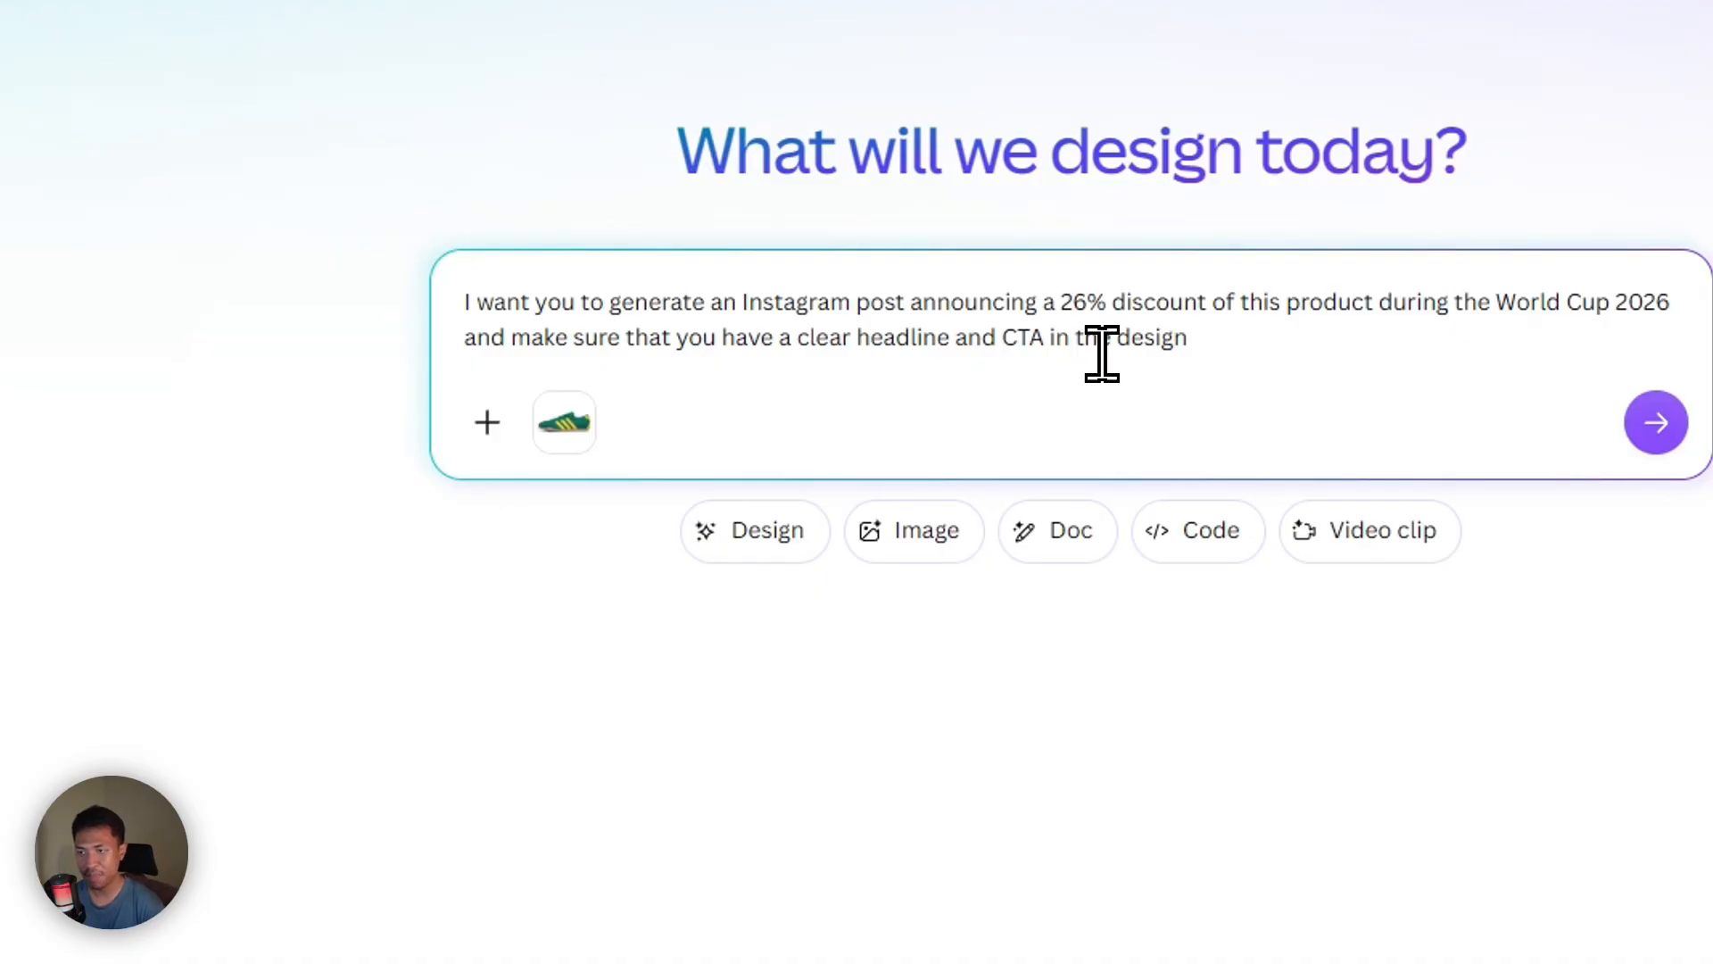
left_click(1187, 354)
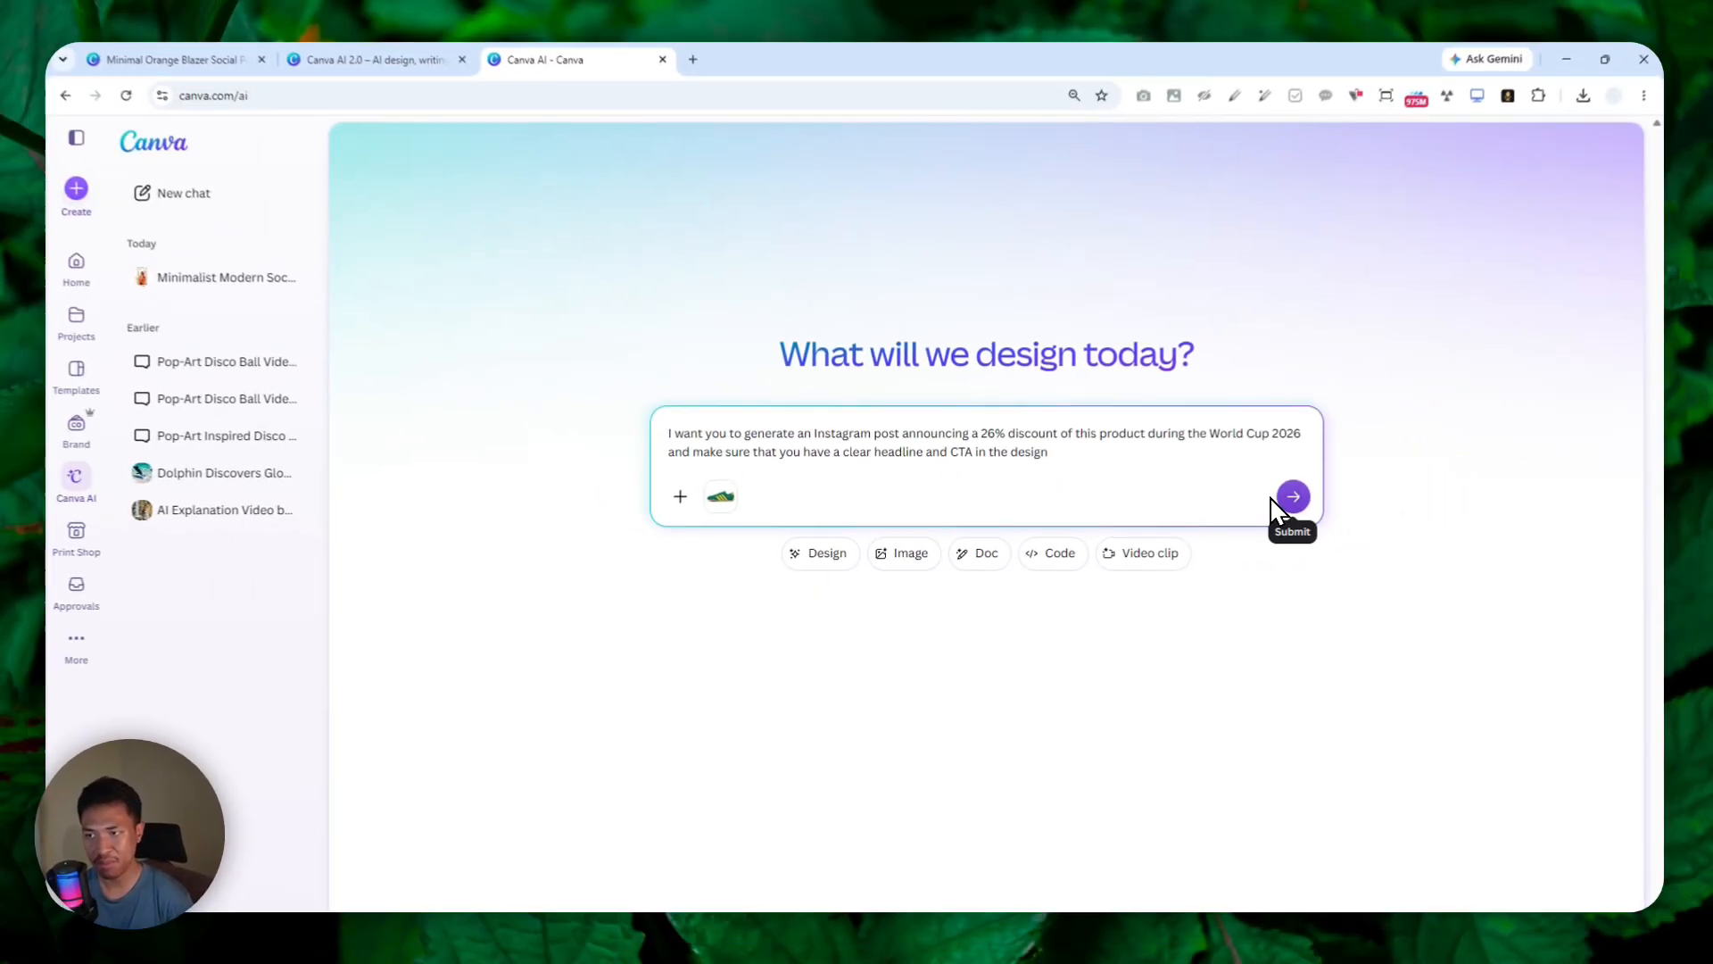
left_click(1276, 498)
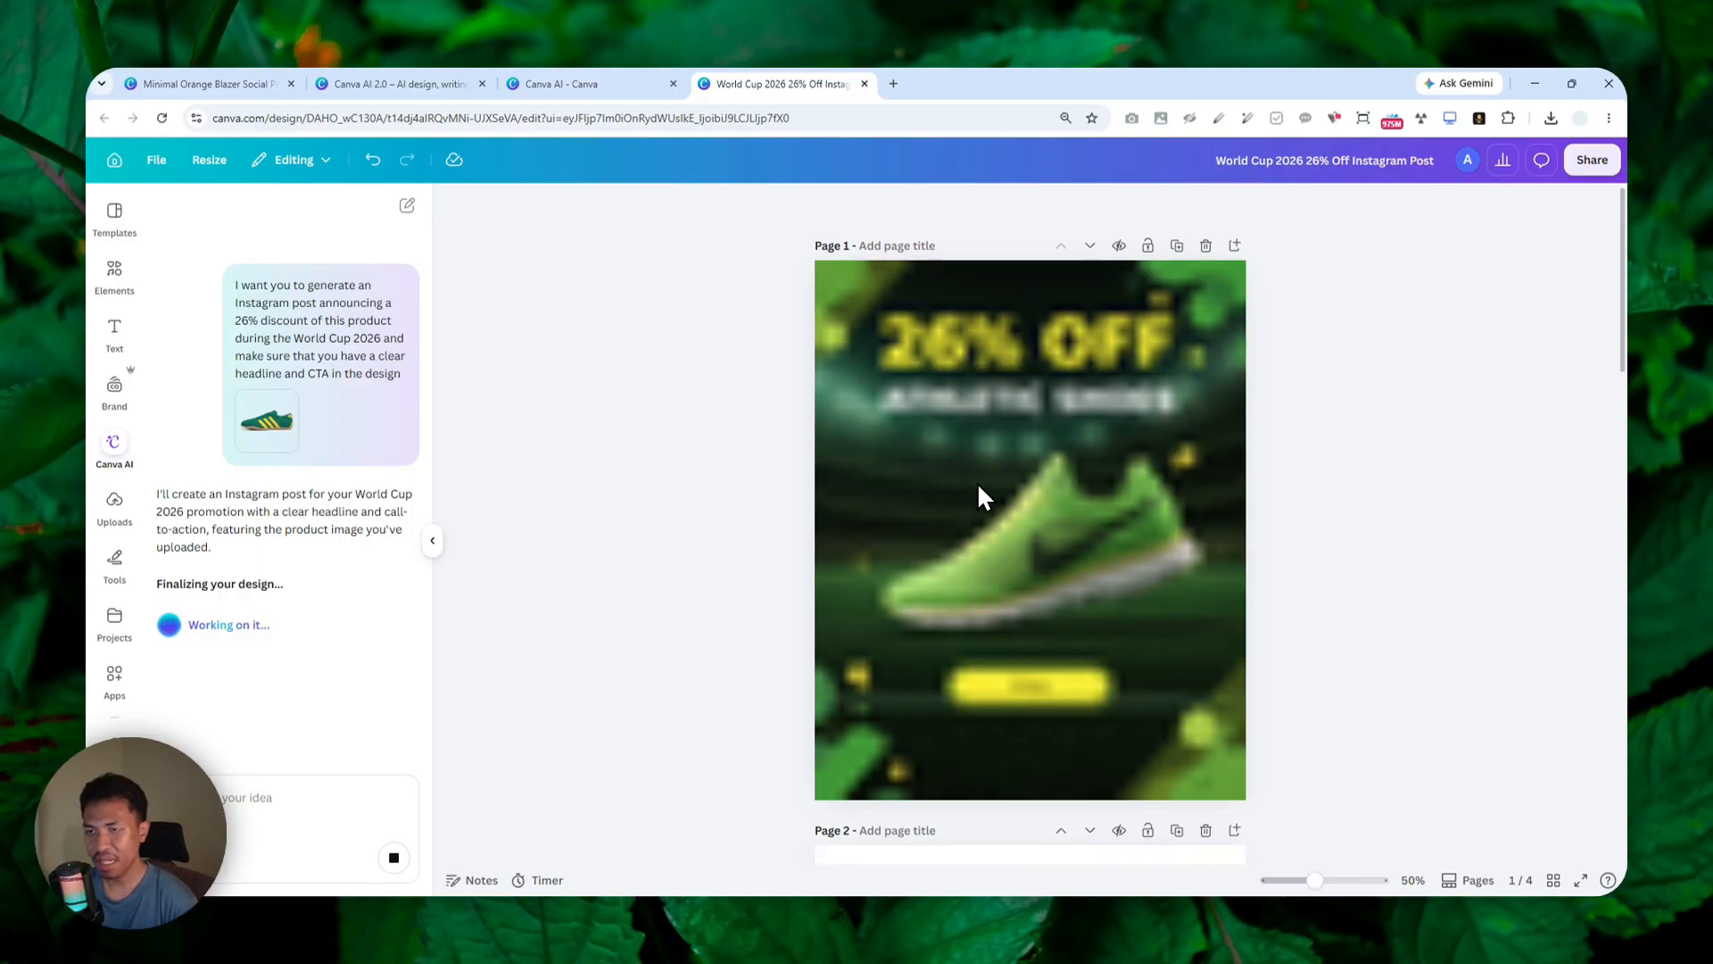
Step: Open the image editing options for the stadium background on page 1
left_click(1012, 442)
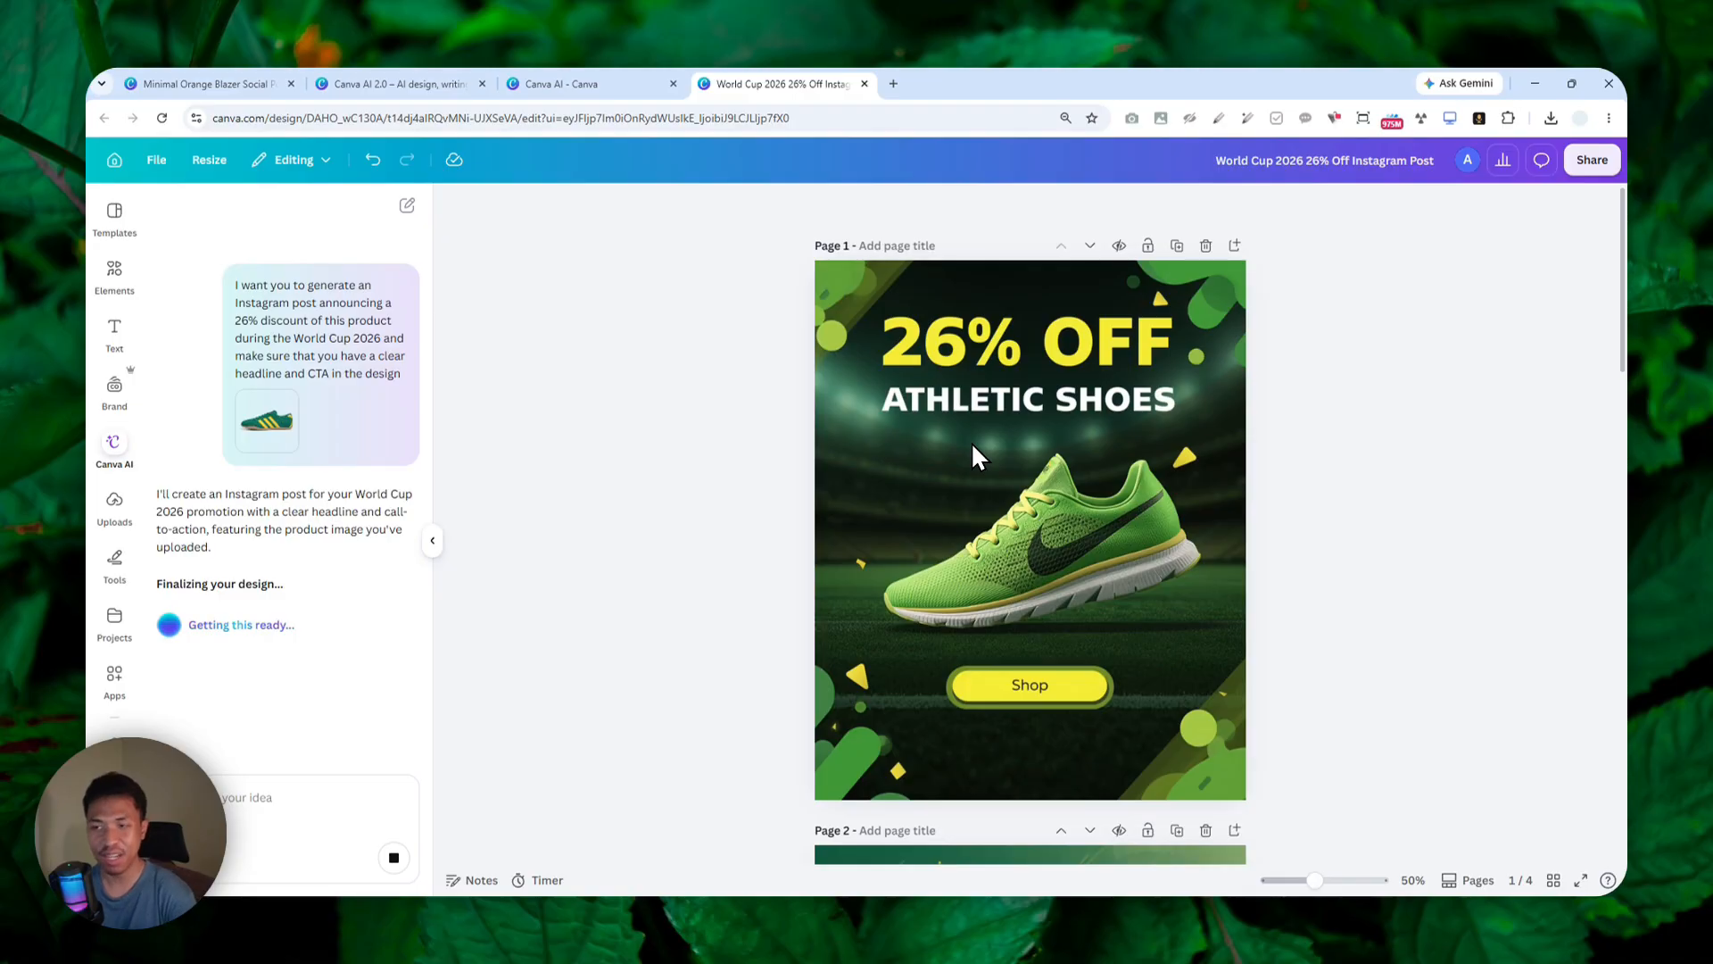
left_click(970, 441)
left_click(828, 206)
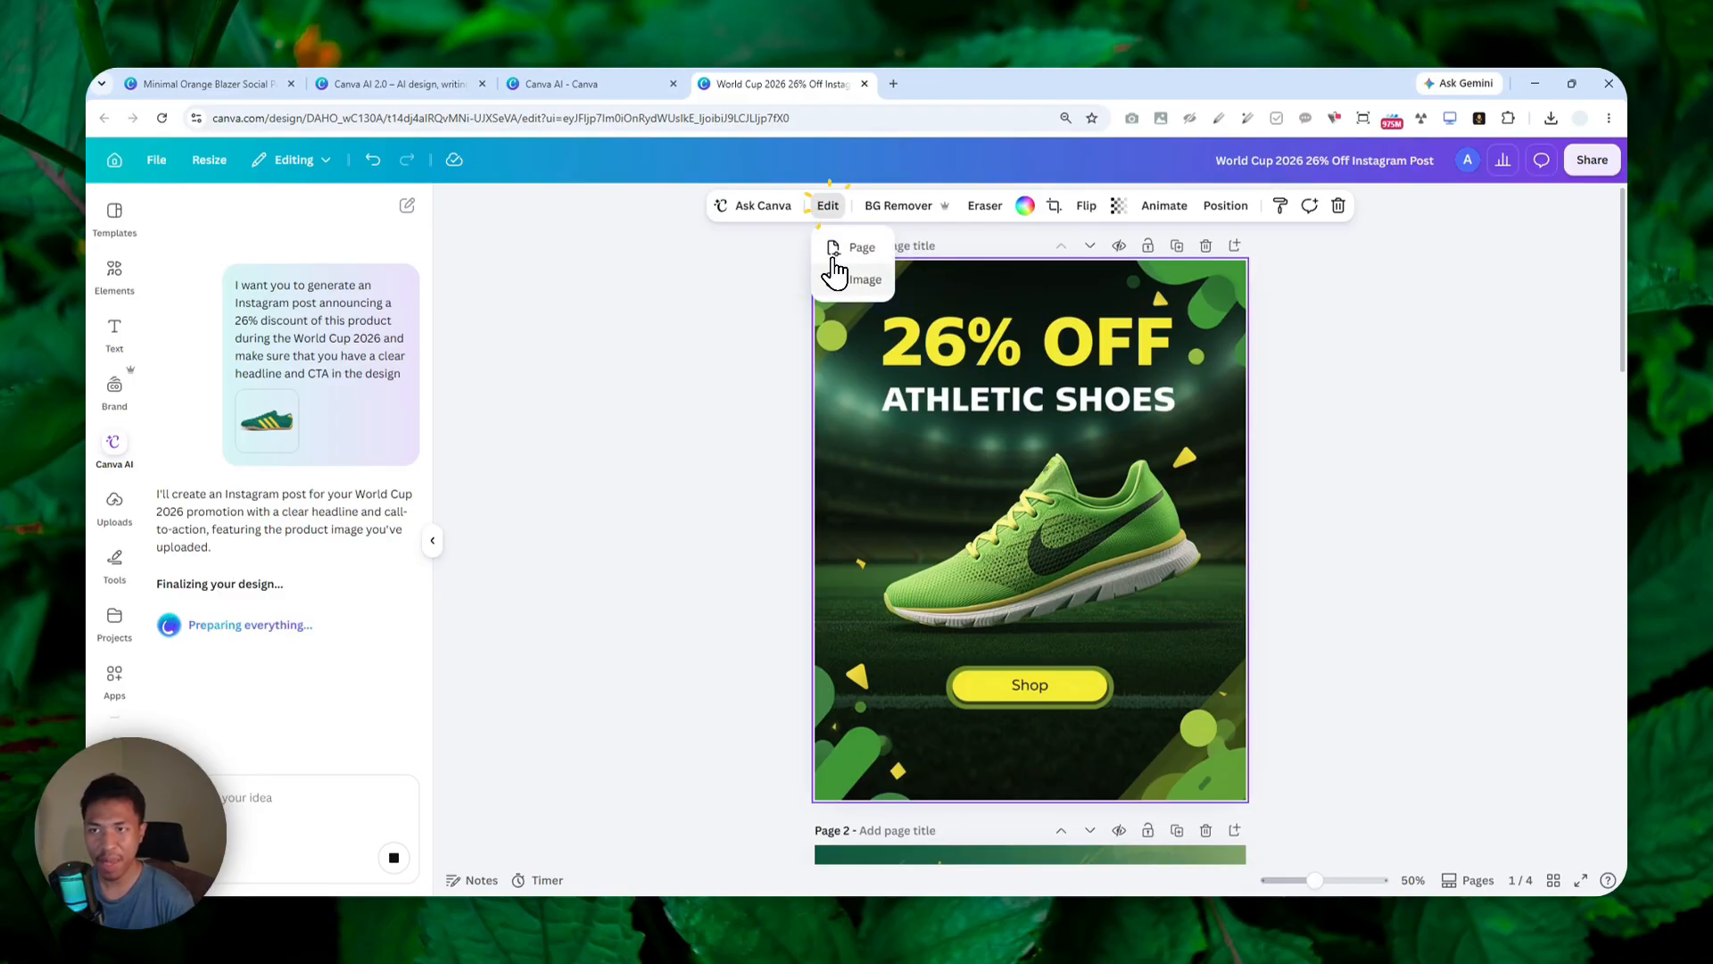
left_click(835, 279)
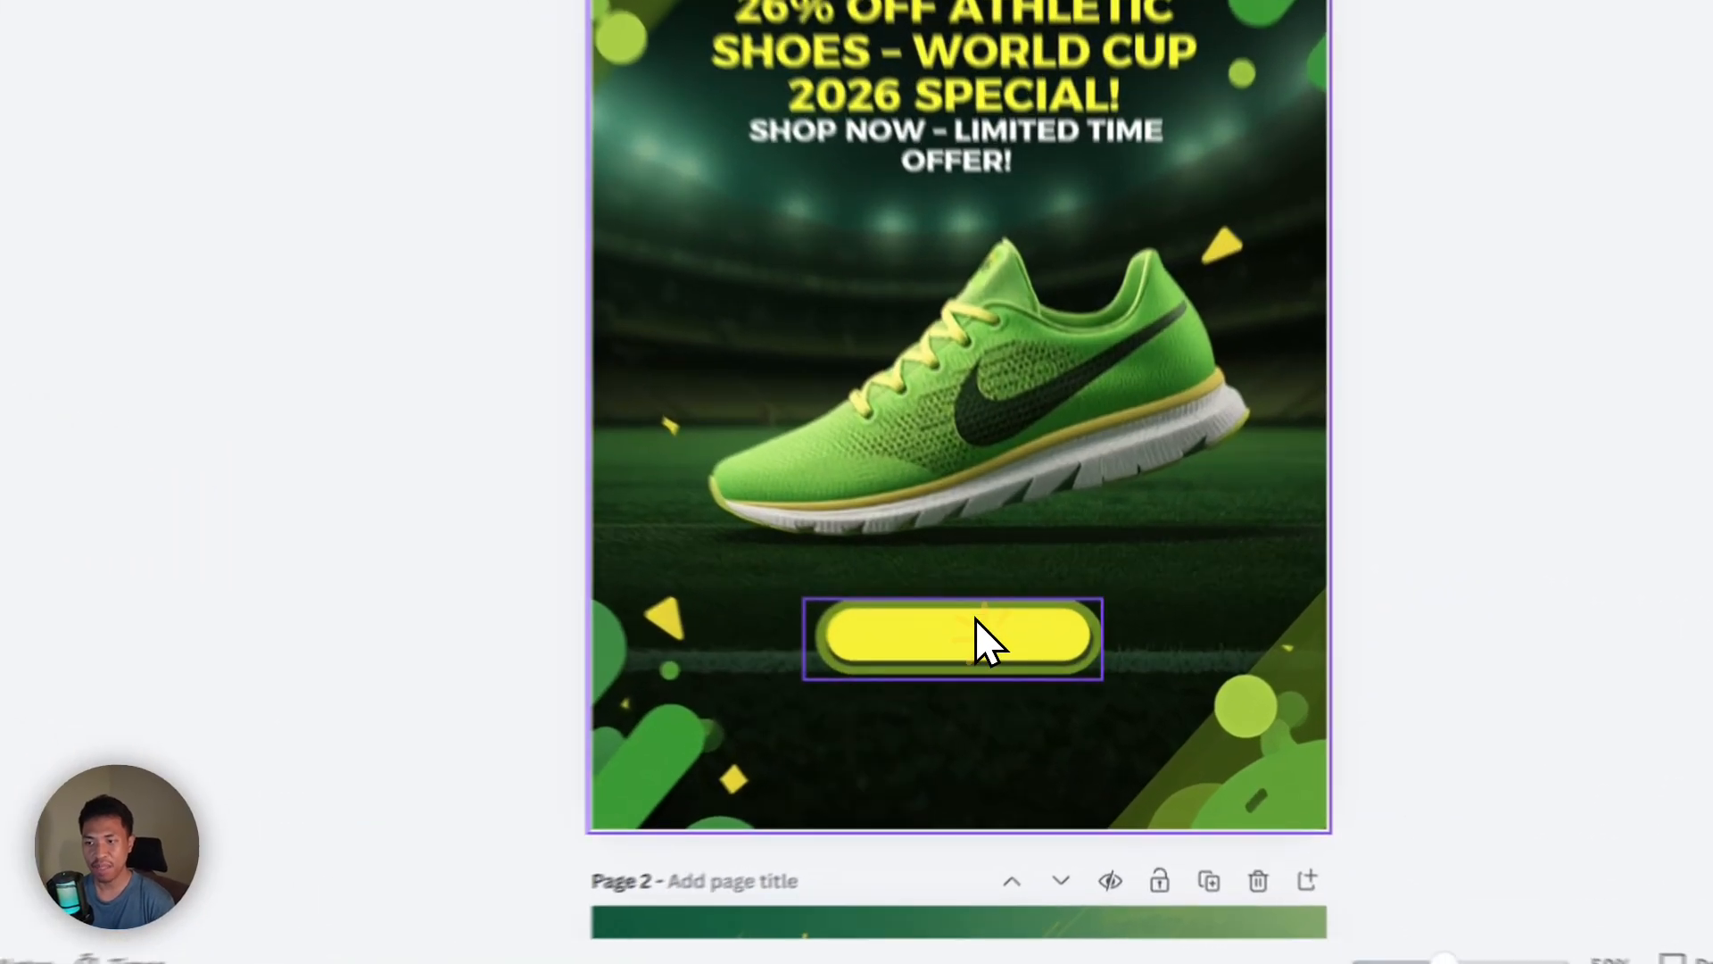
Step: Check the separate elements of the page 1 design, including the yellow button shape, the background and the headline
left_click(1017, 667)
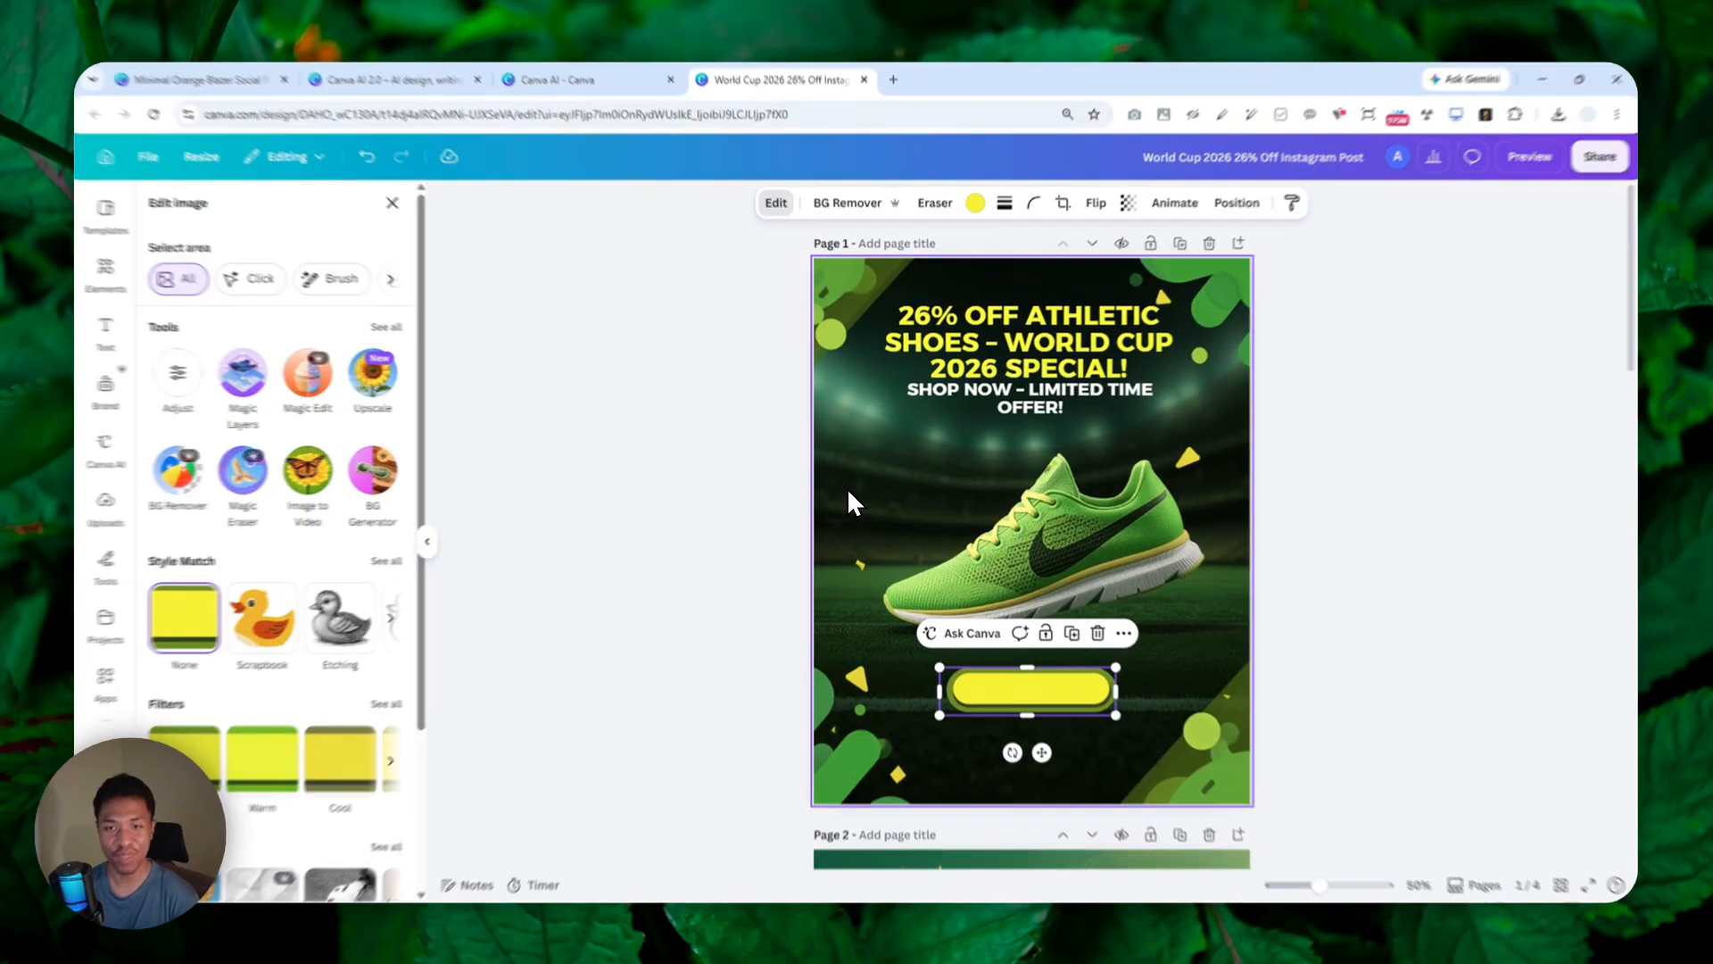
left_click(848, 487)
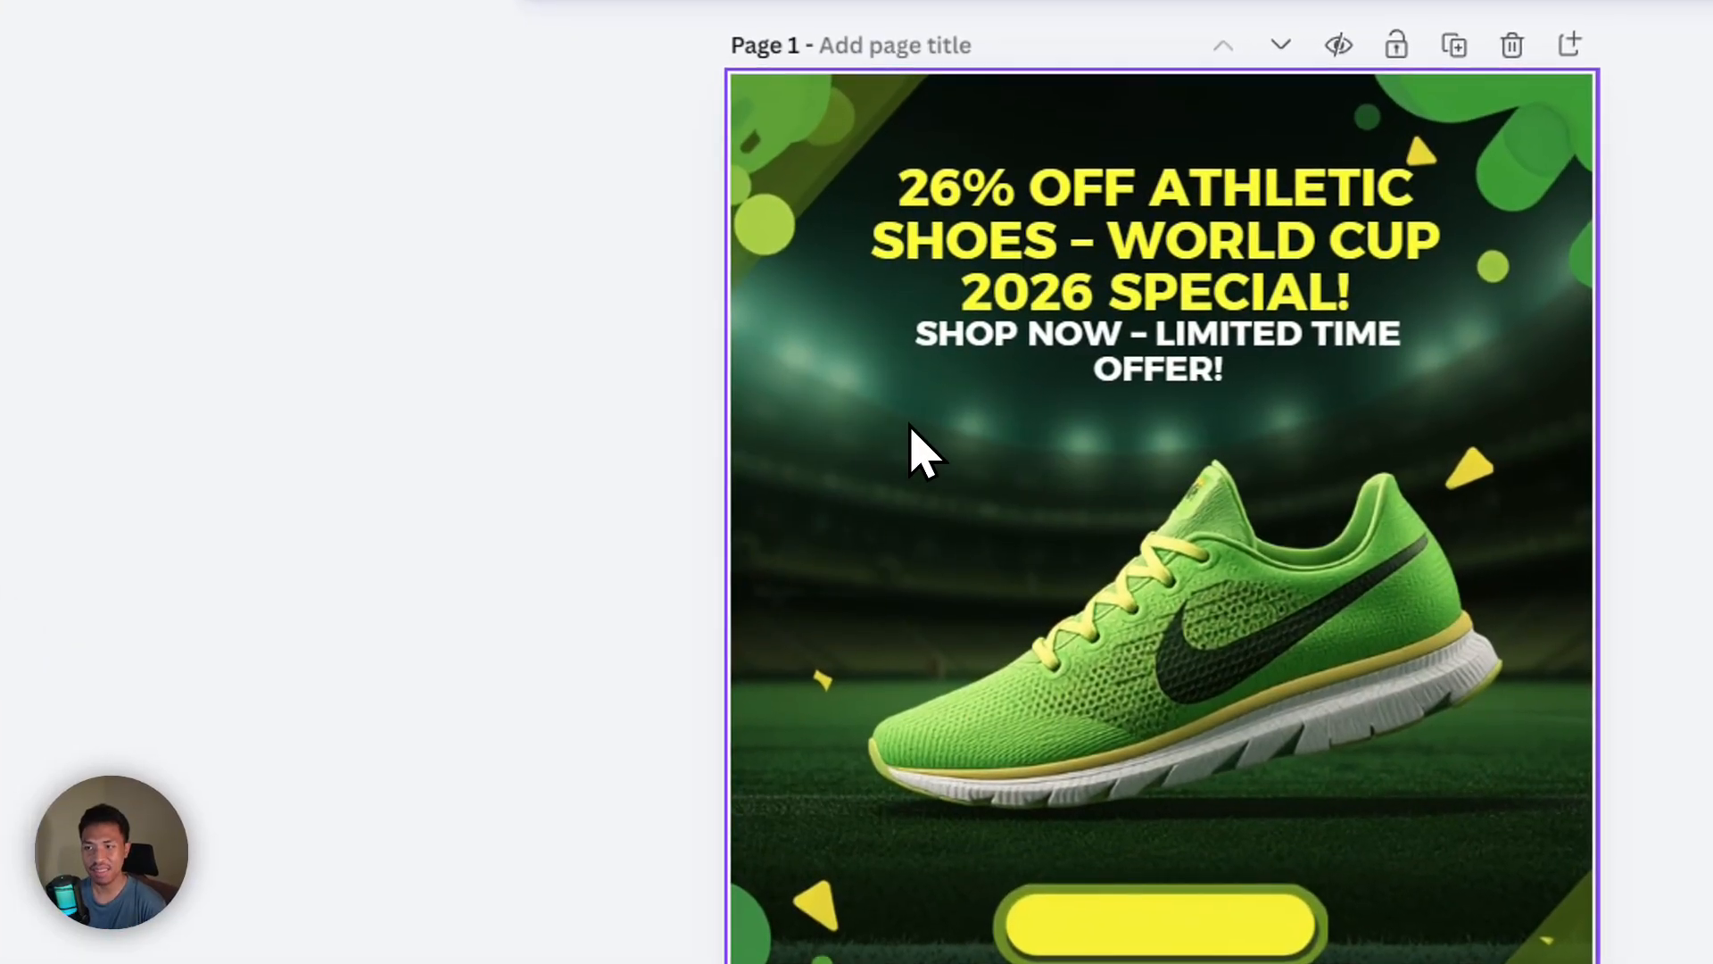
left_click(839, 455)
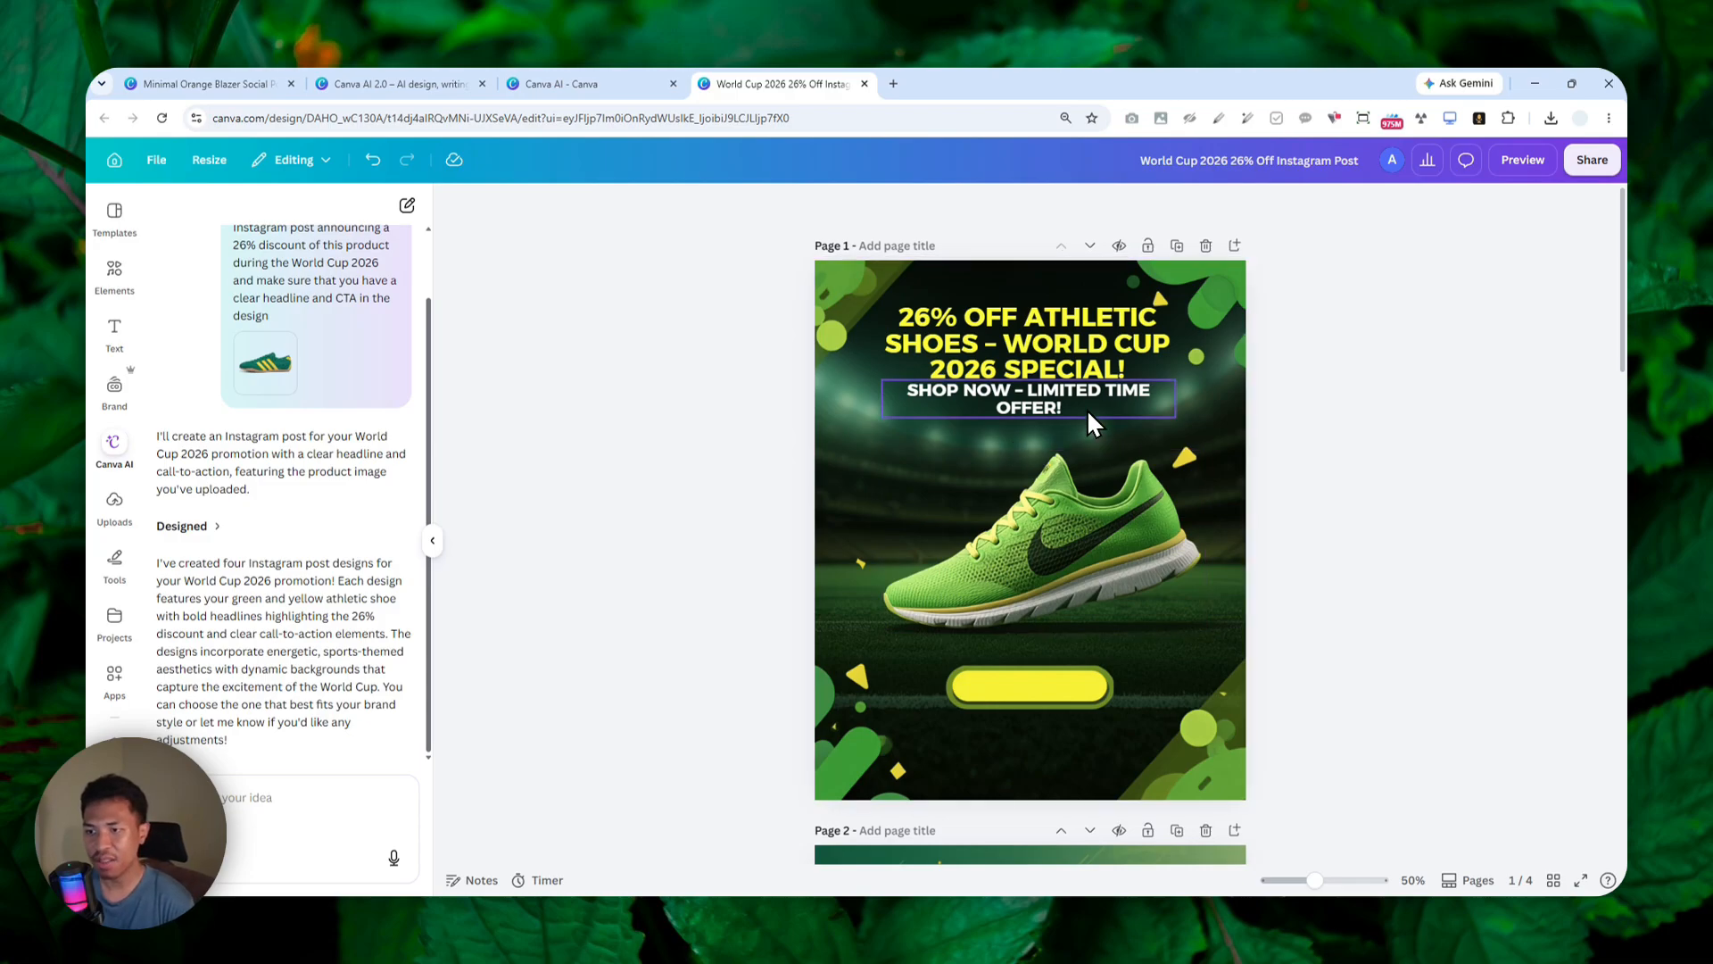
left_click(1020, 691)
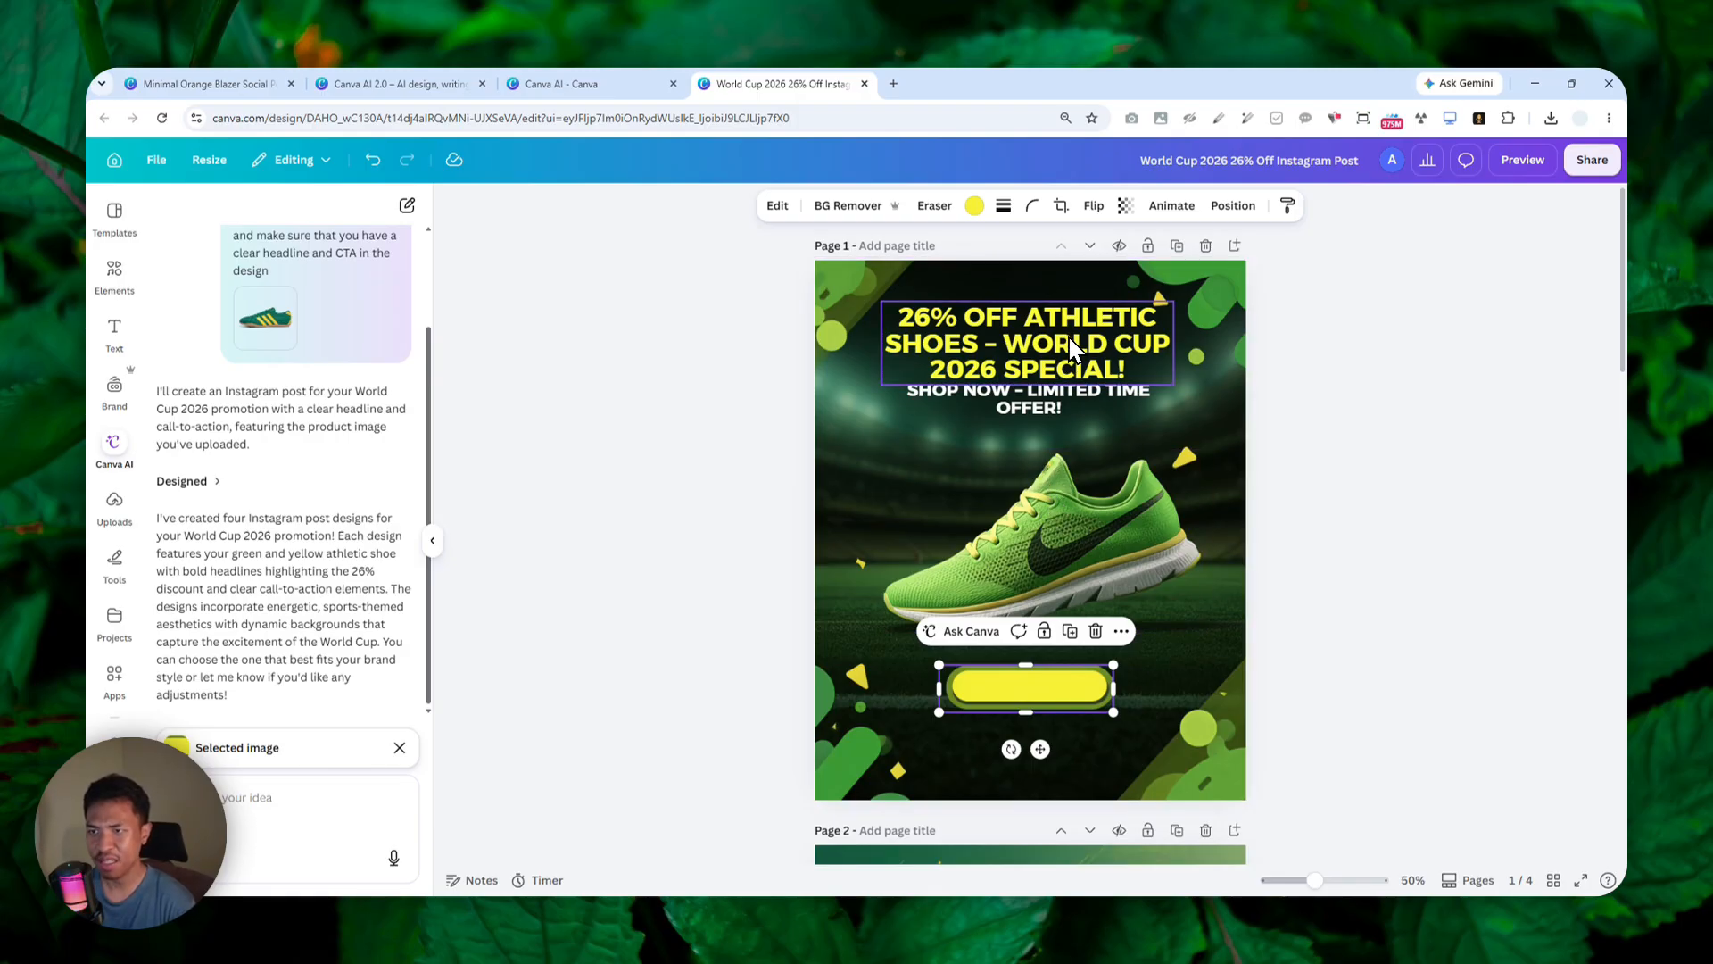
left_click(1059, 373)
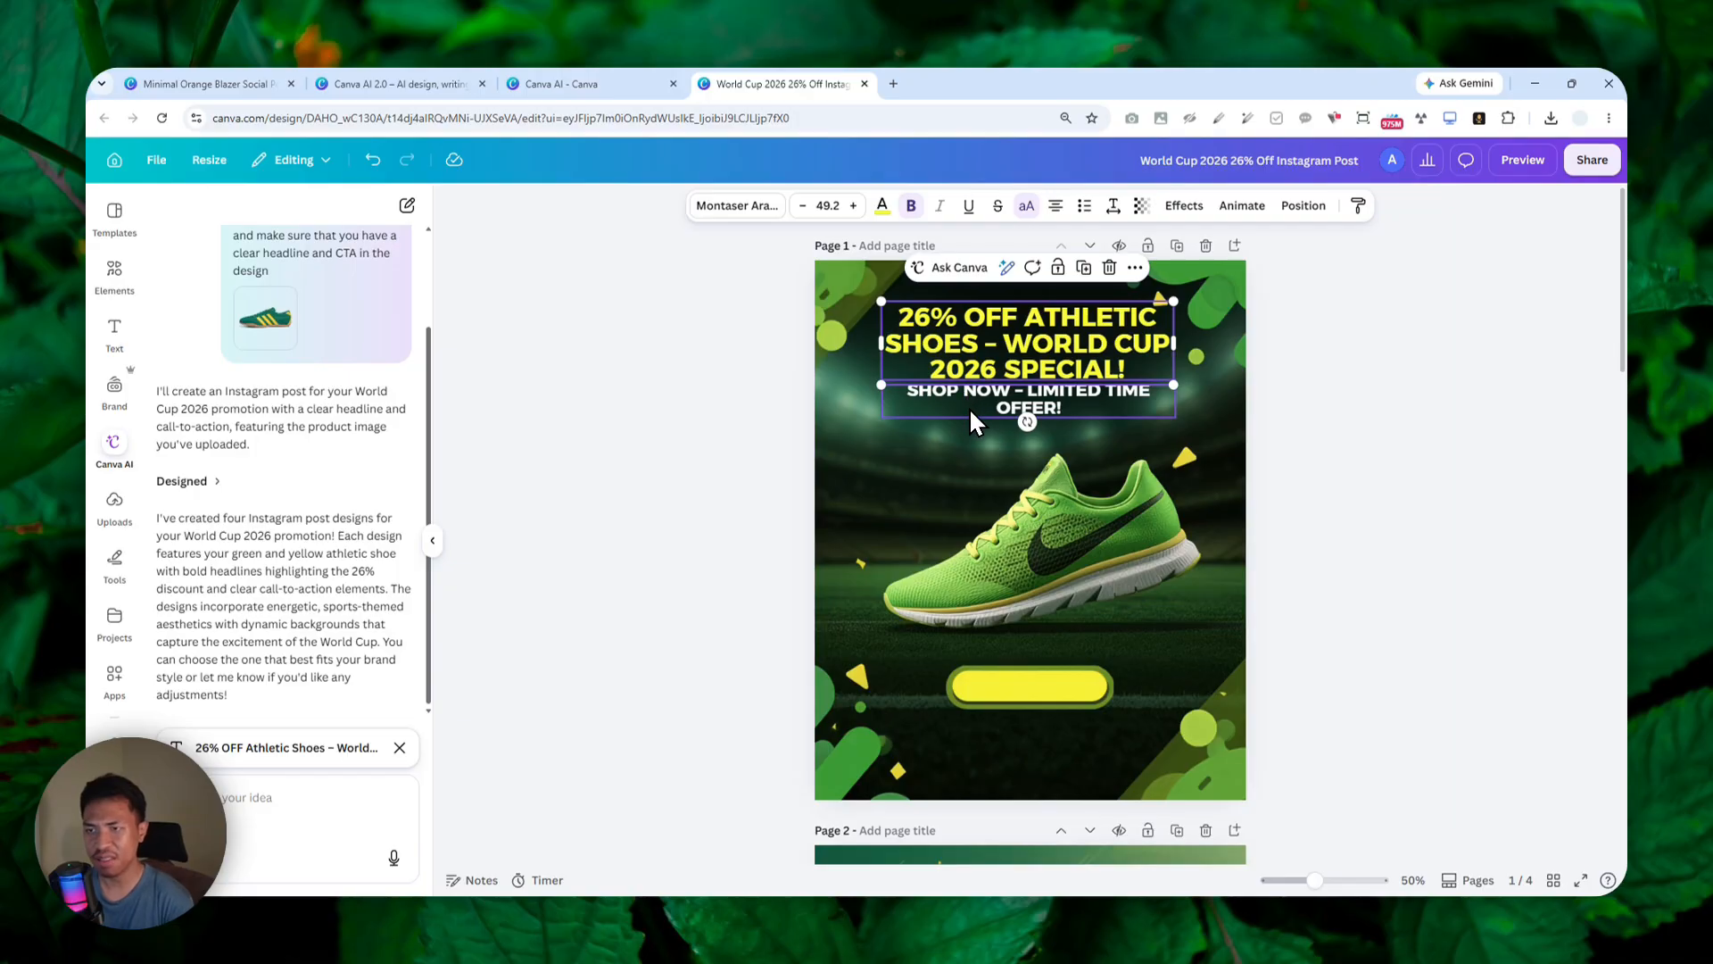
left_click(1053, 689)
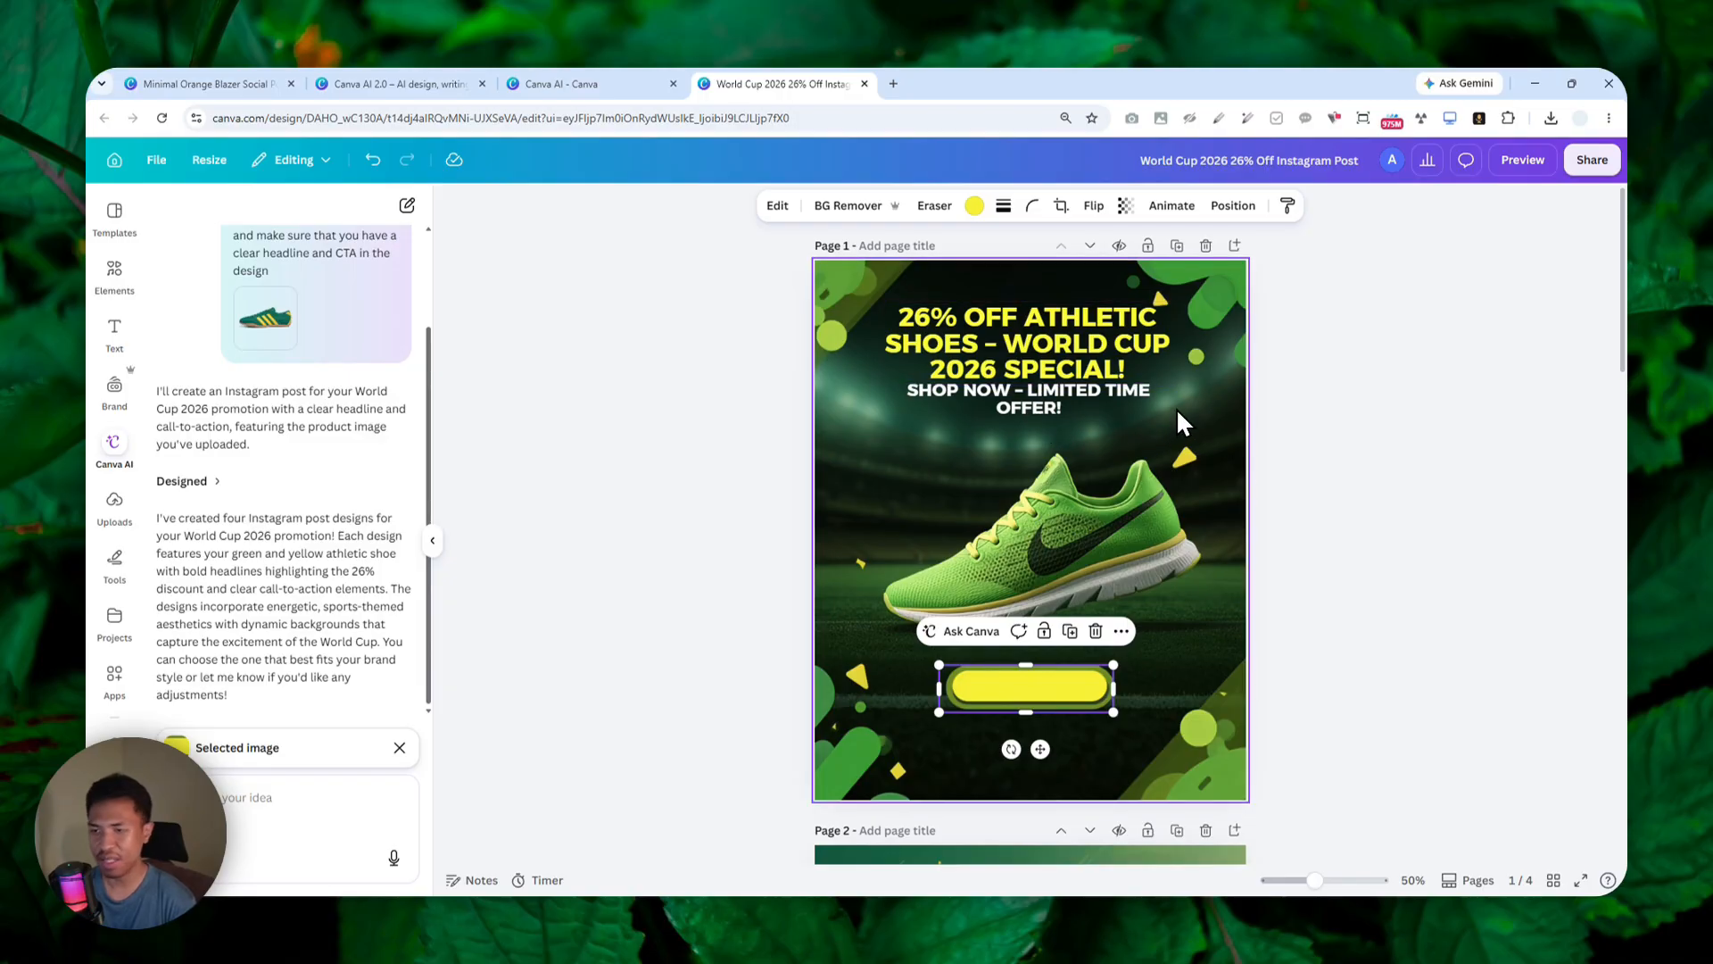
Step: Examine the shoe image on page 2 and compare it with the generated designs on pages 1, 3 and 4
scroll(1169, 420, "down", 6)
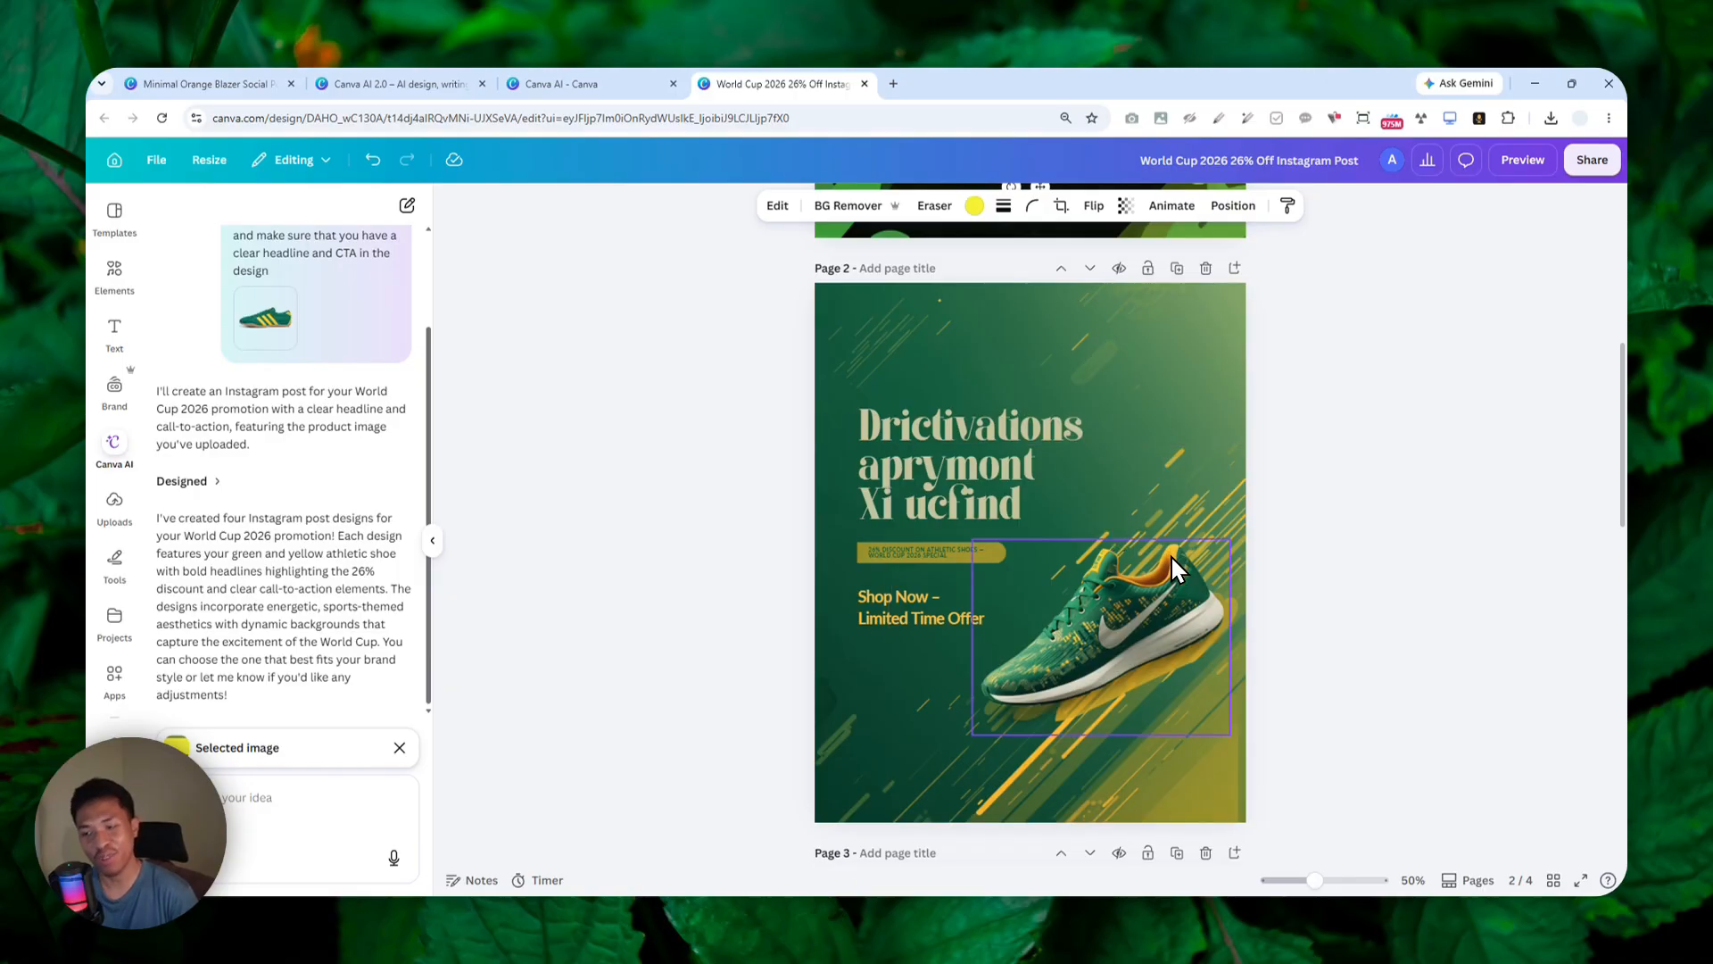
left_click(1116, 613)
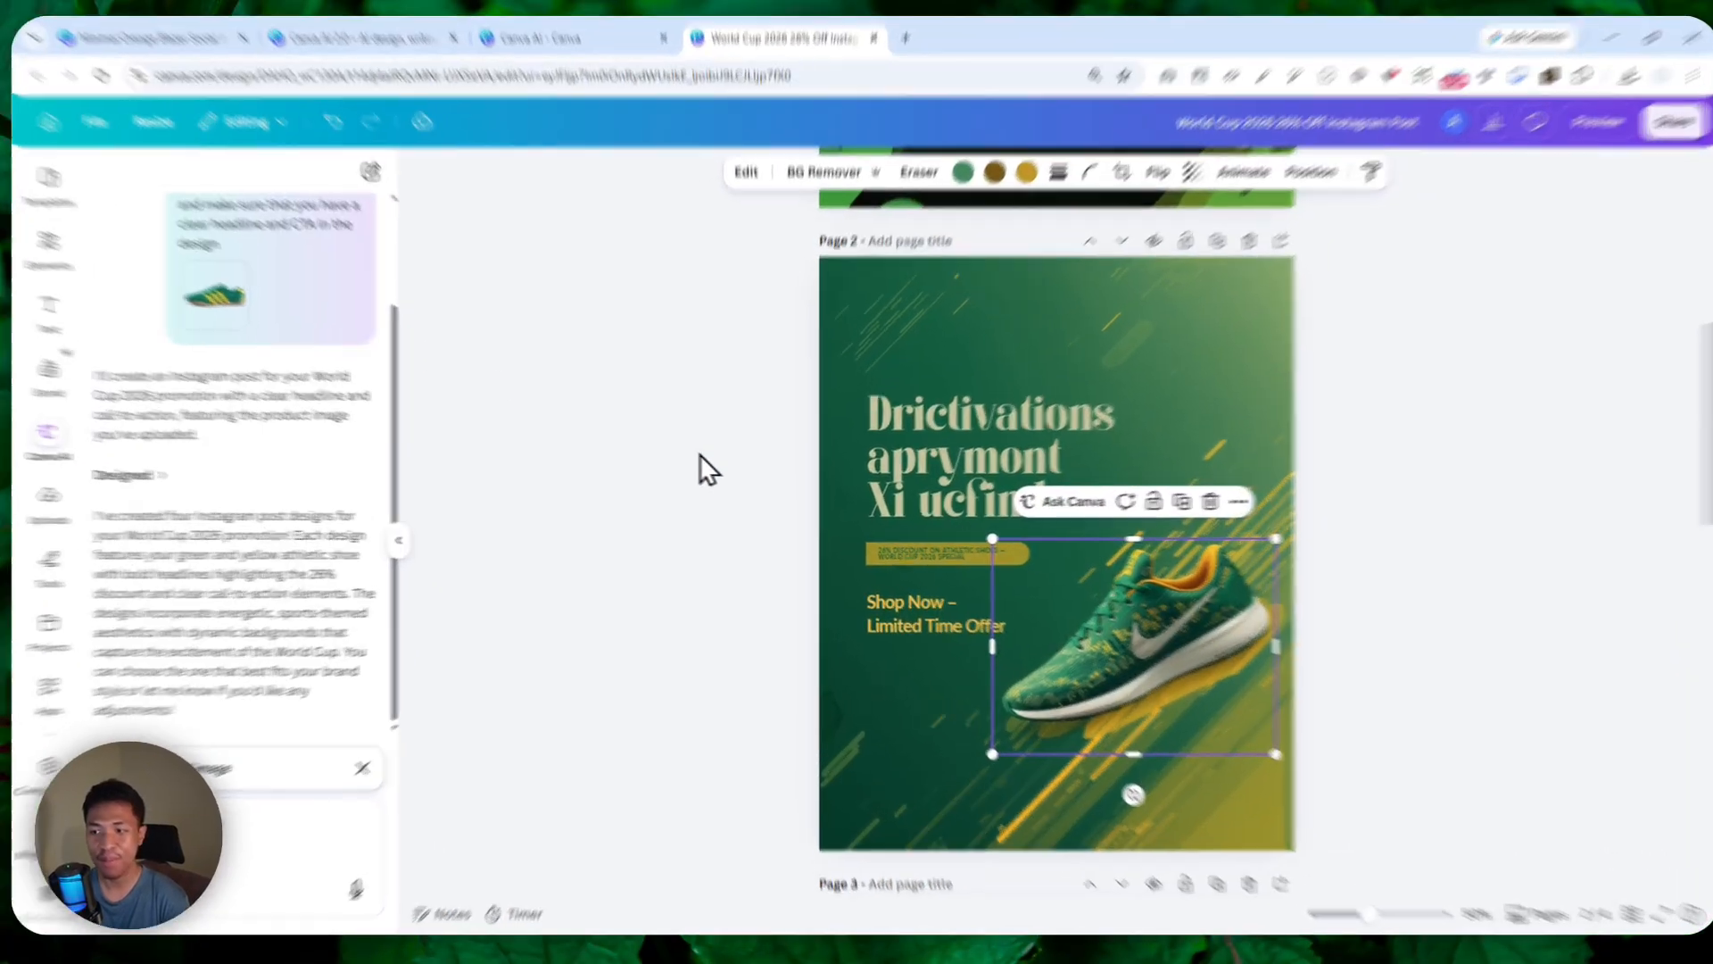
left_click(1151, 651)
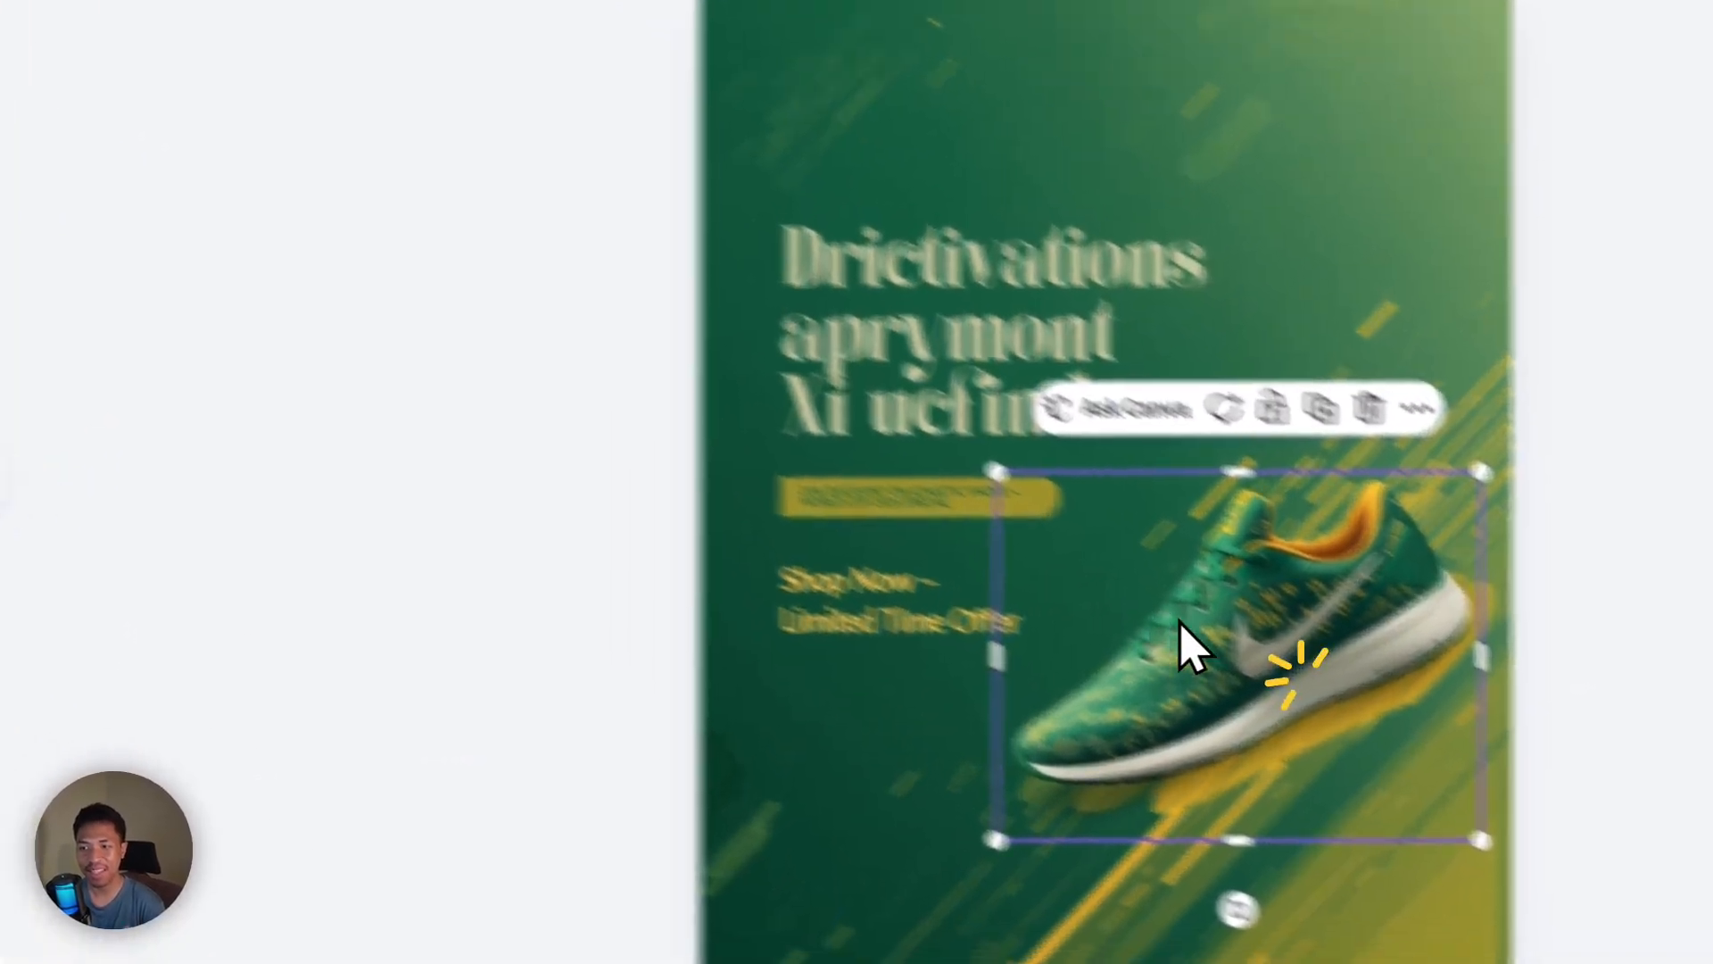
left_click(1166, 644)
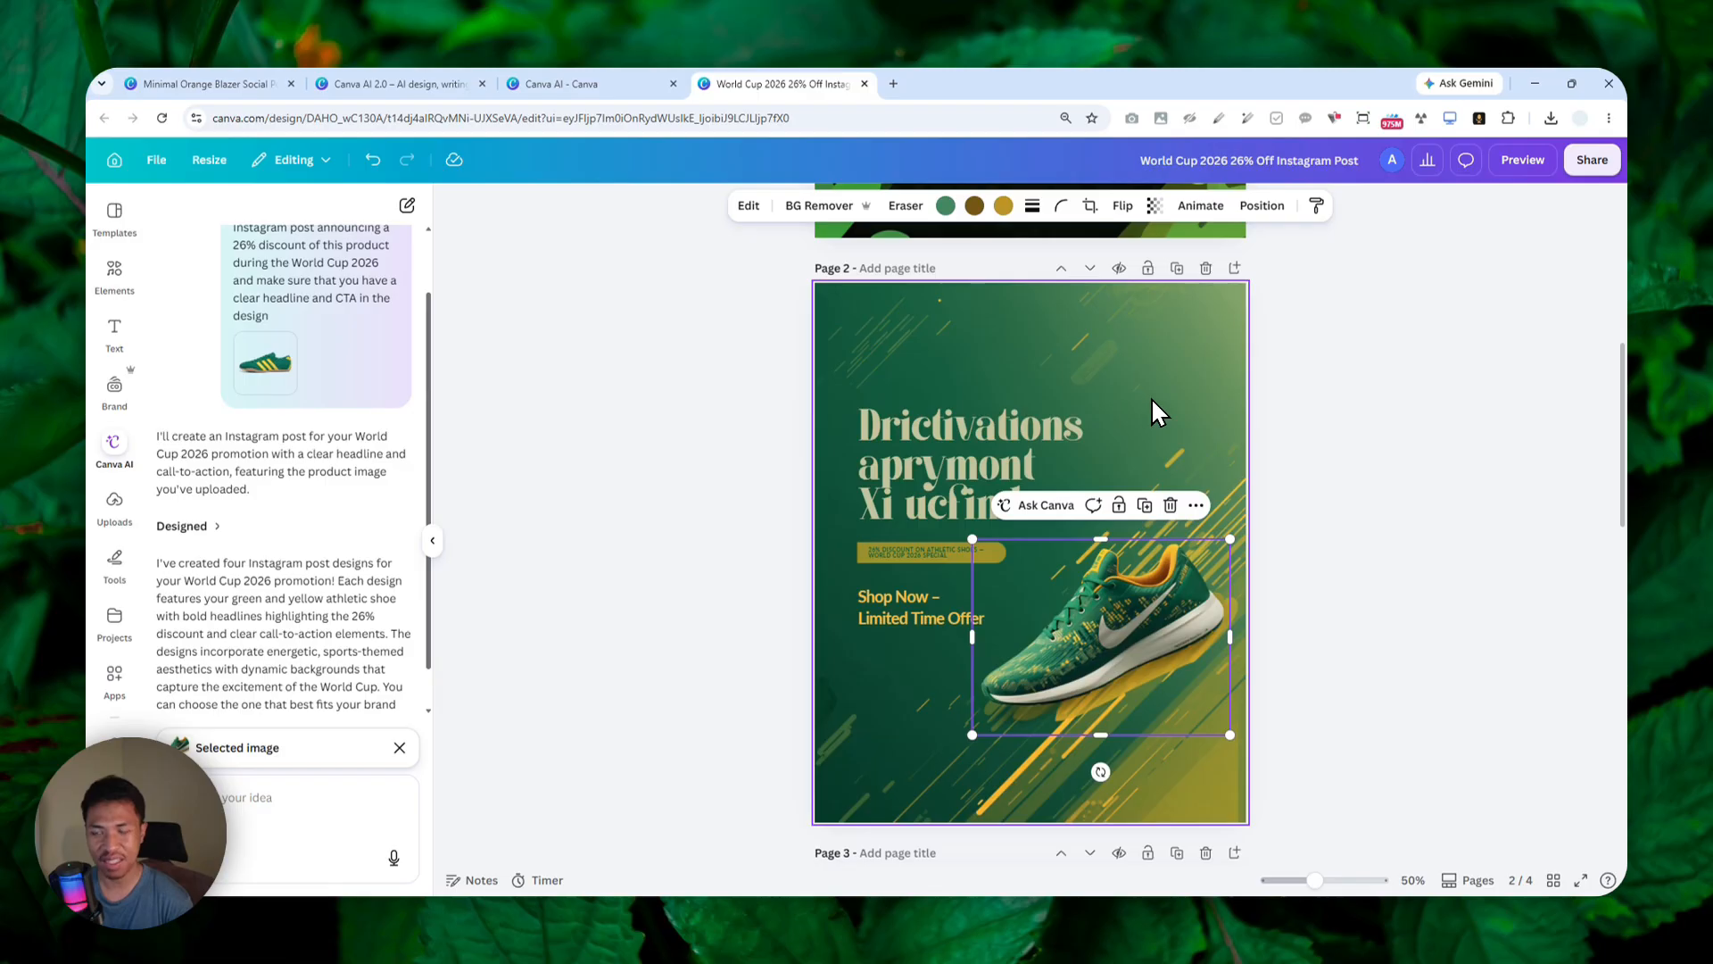
scroll(1160, 401, "up", 5)
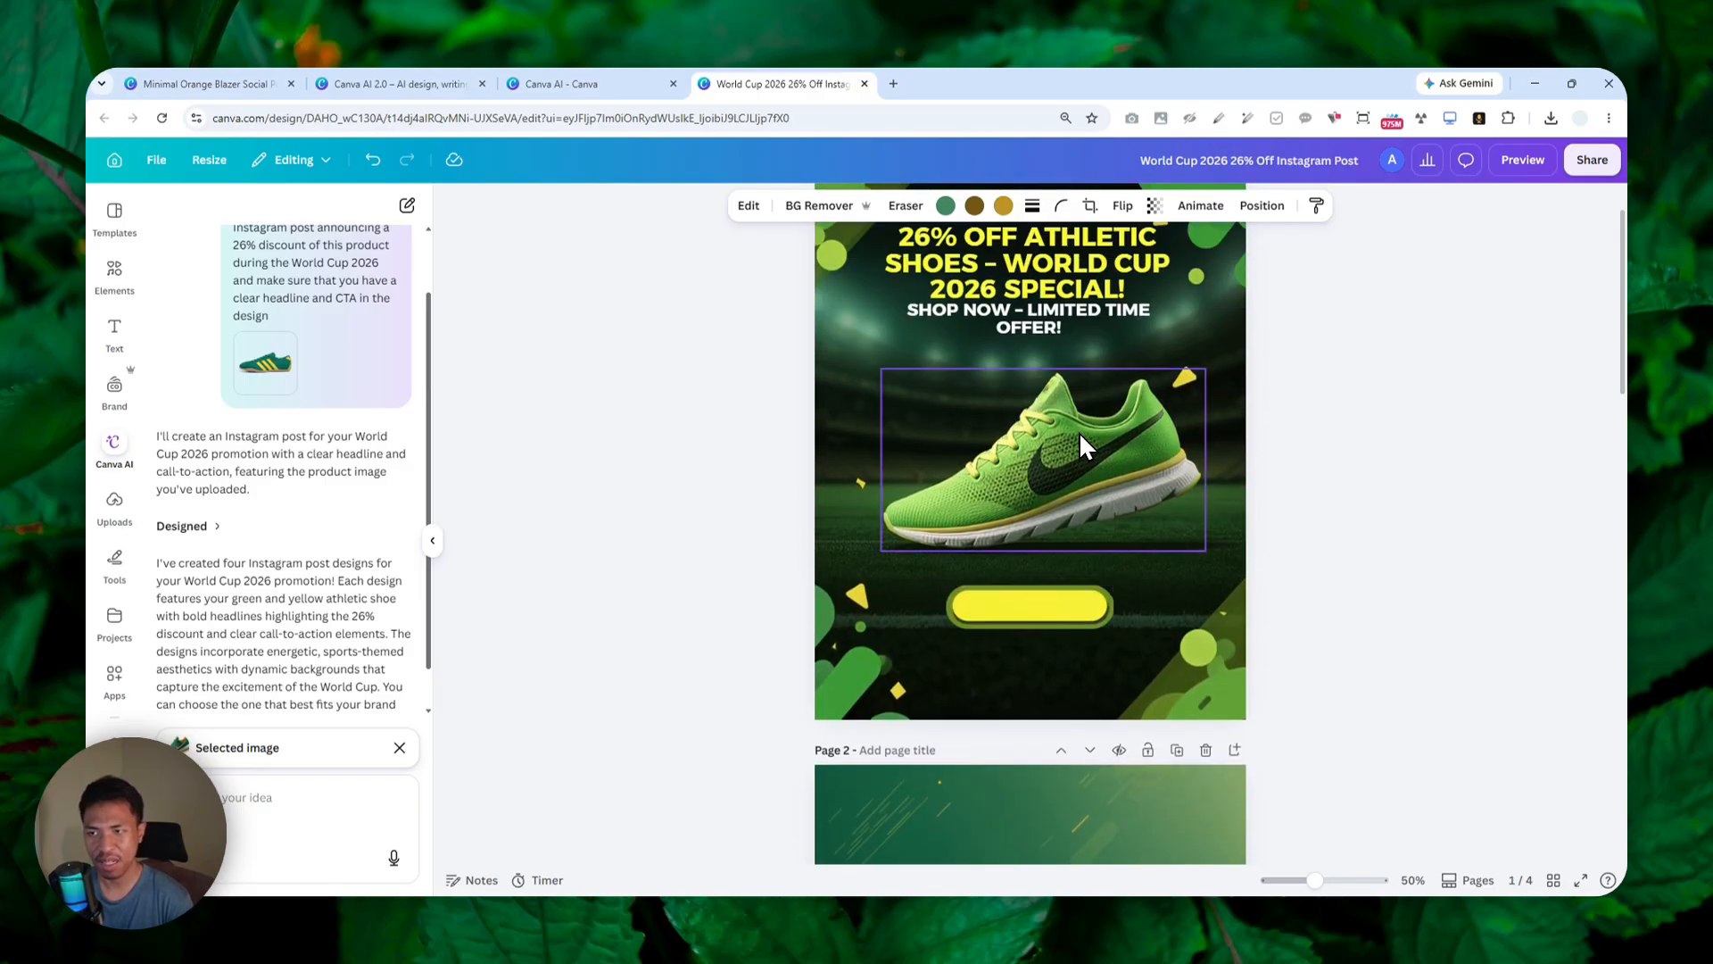
scroll(1085, 428, "down", 5)
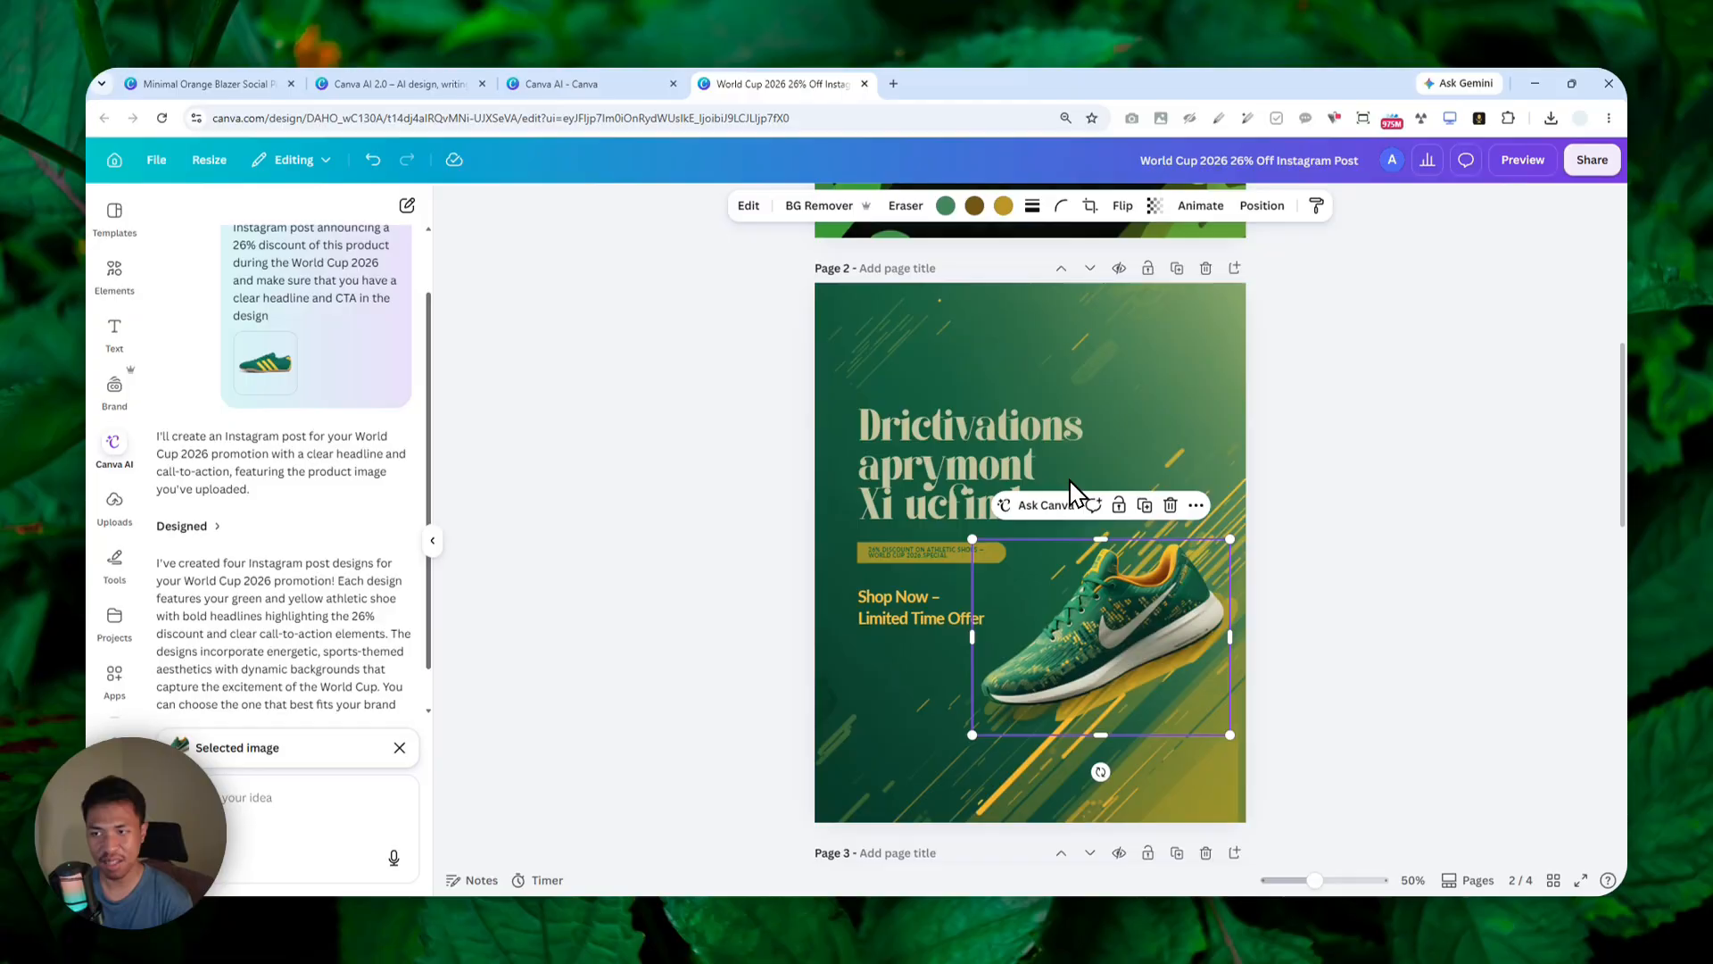
scroll(1071, 499, "down", 10)
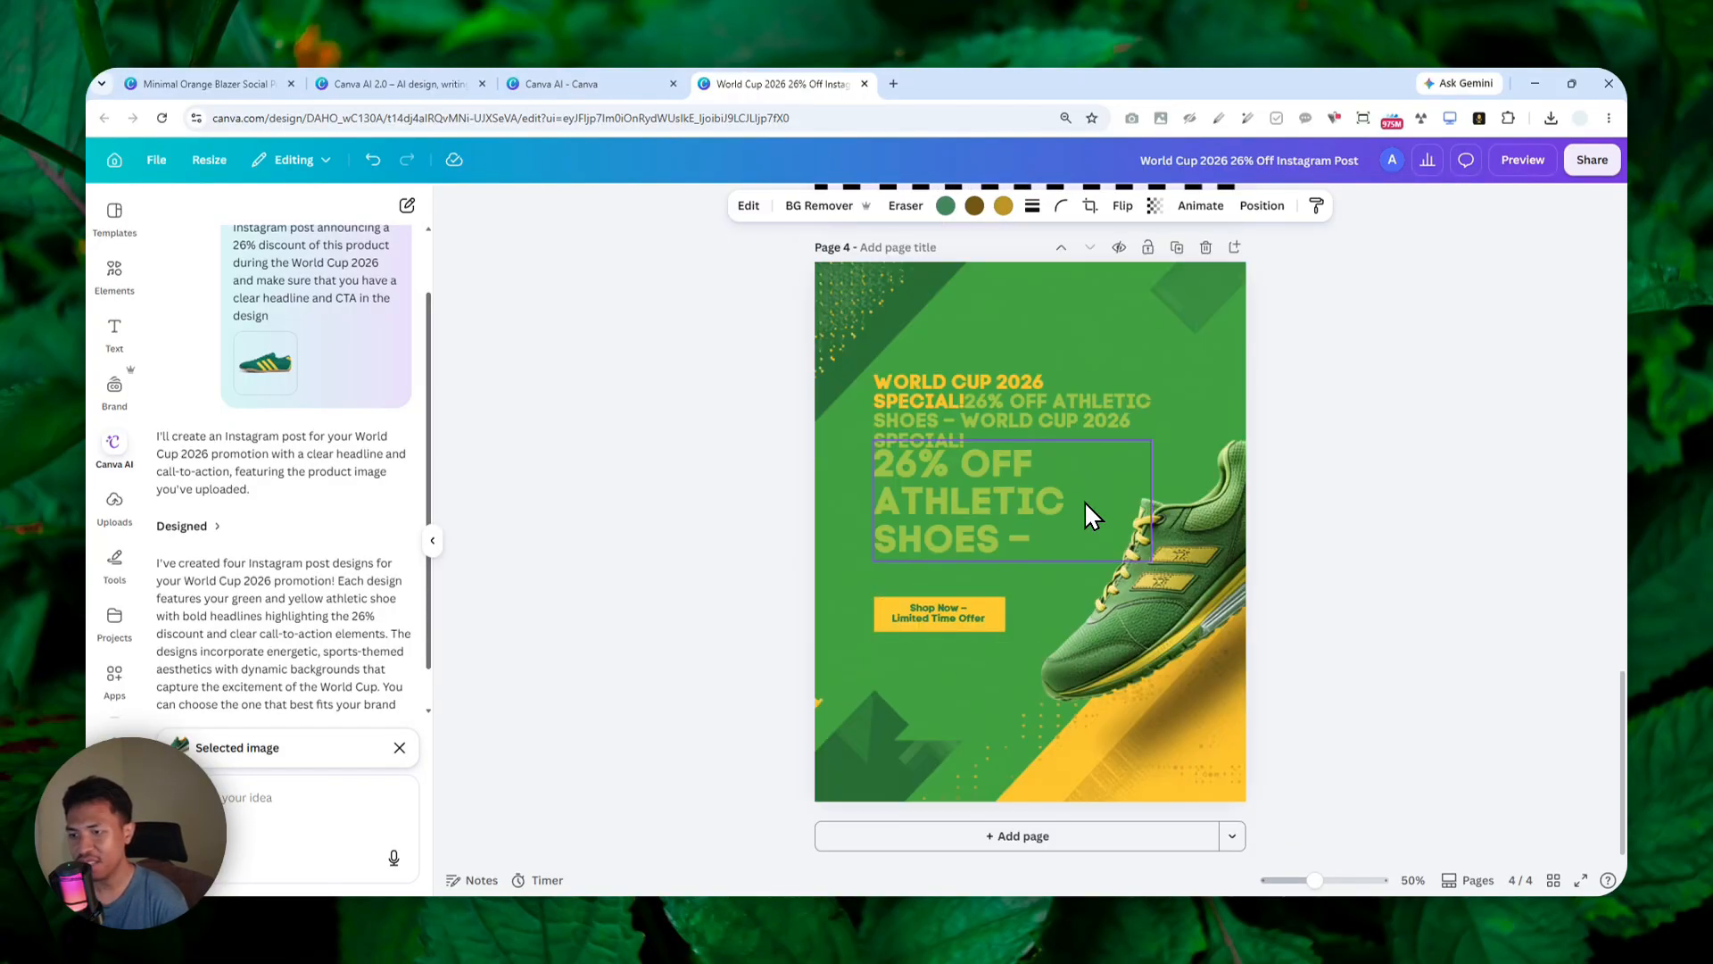
scroll(999, 495, "up", 3)
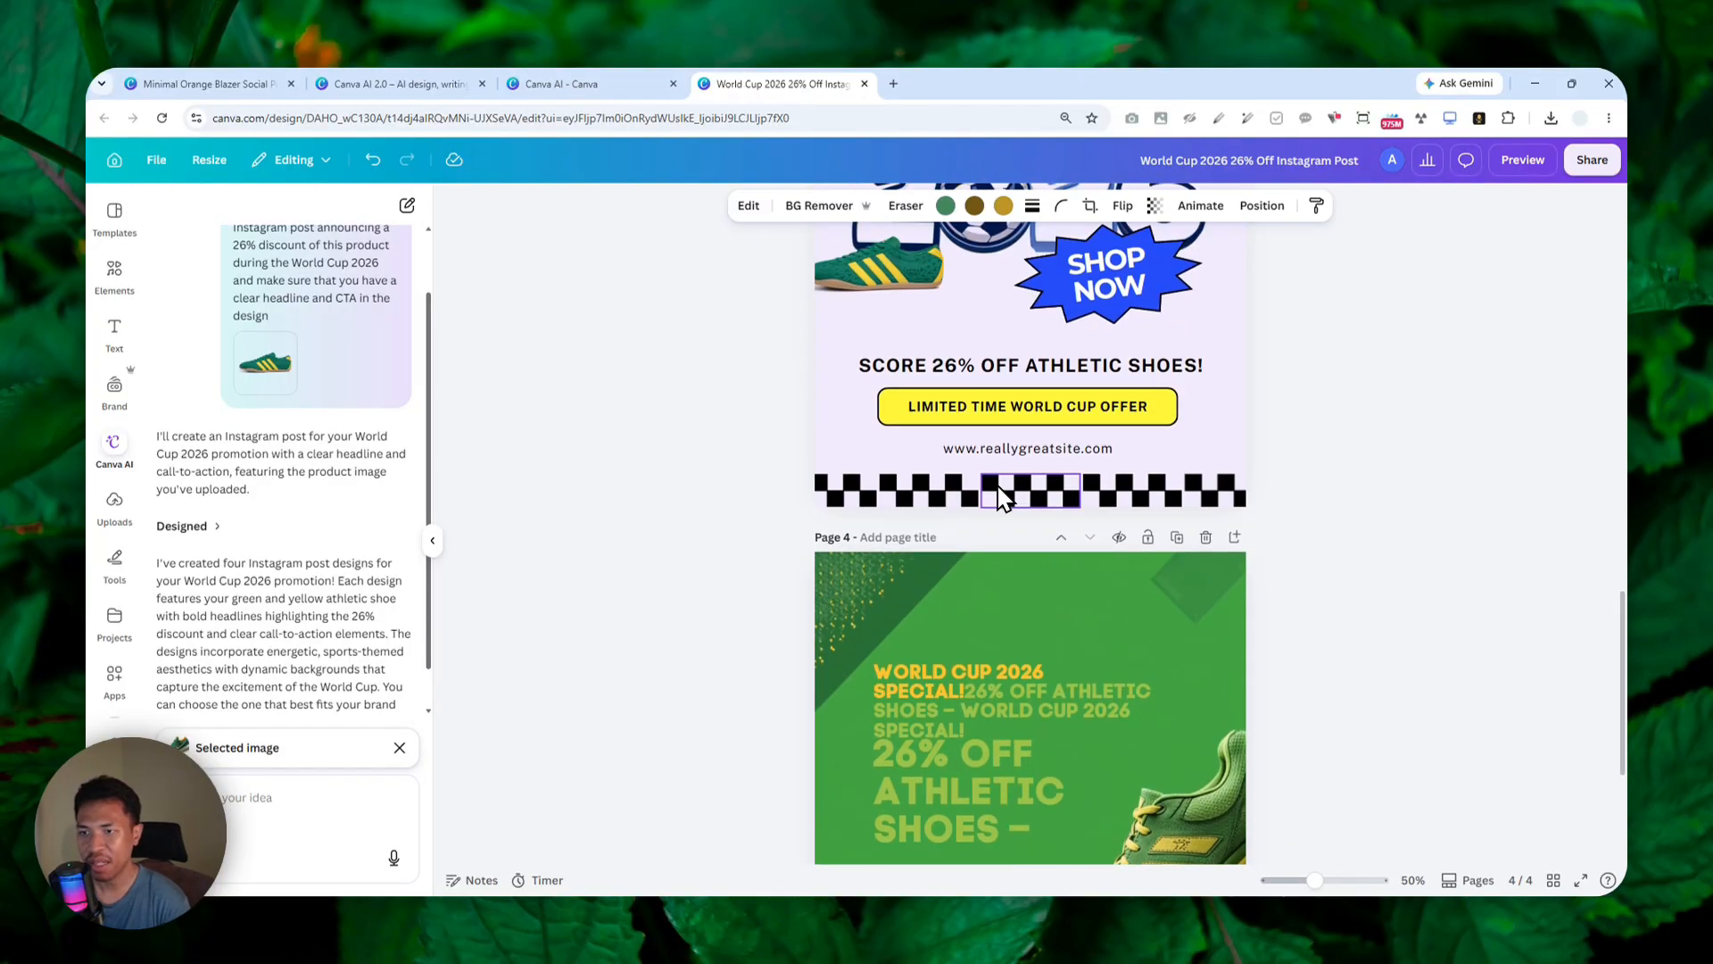
Step: Compare the generated post designs from page 1 through page 4
scroll(1219, 441, "down", 2)
scroll(1133, 486, "up", 5)
scroll(1048, 531, "down", 7)
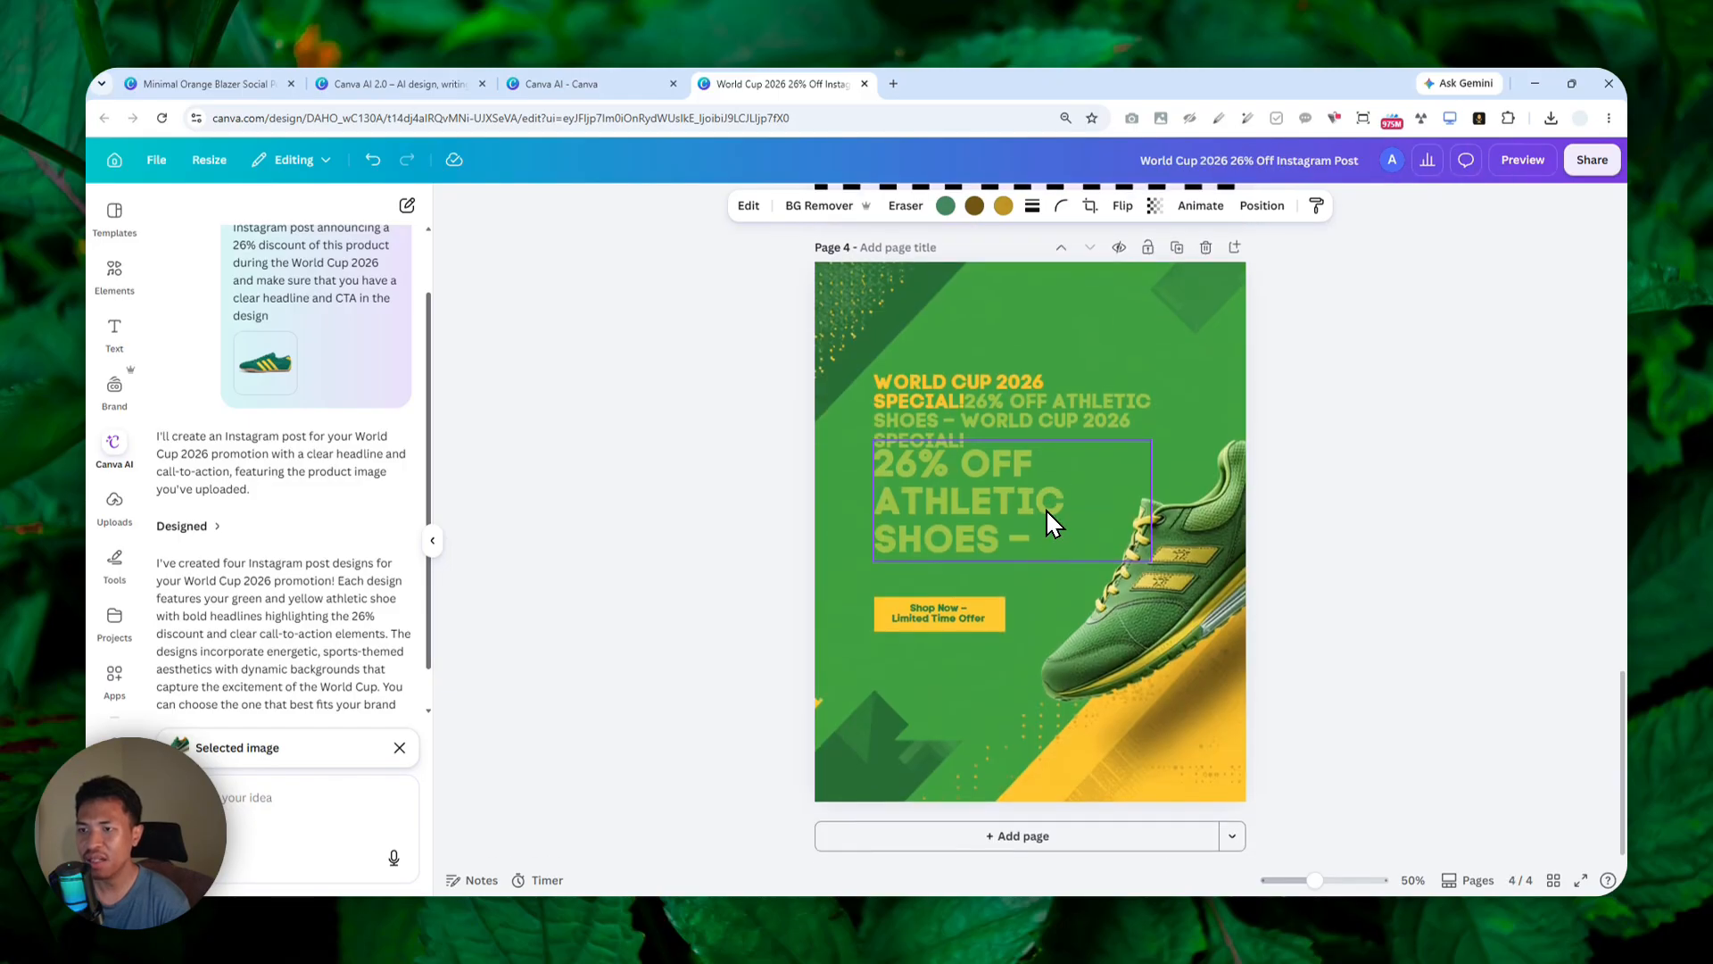
scroll(1026, 522, "up", 15)
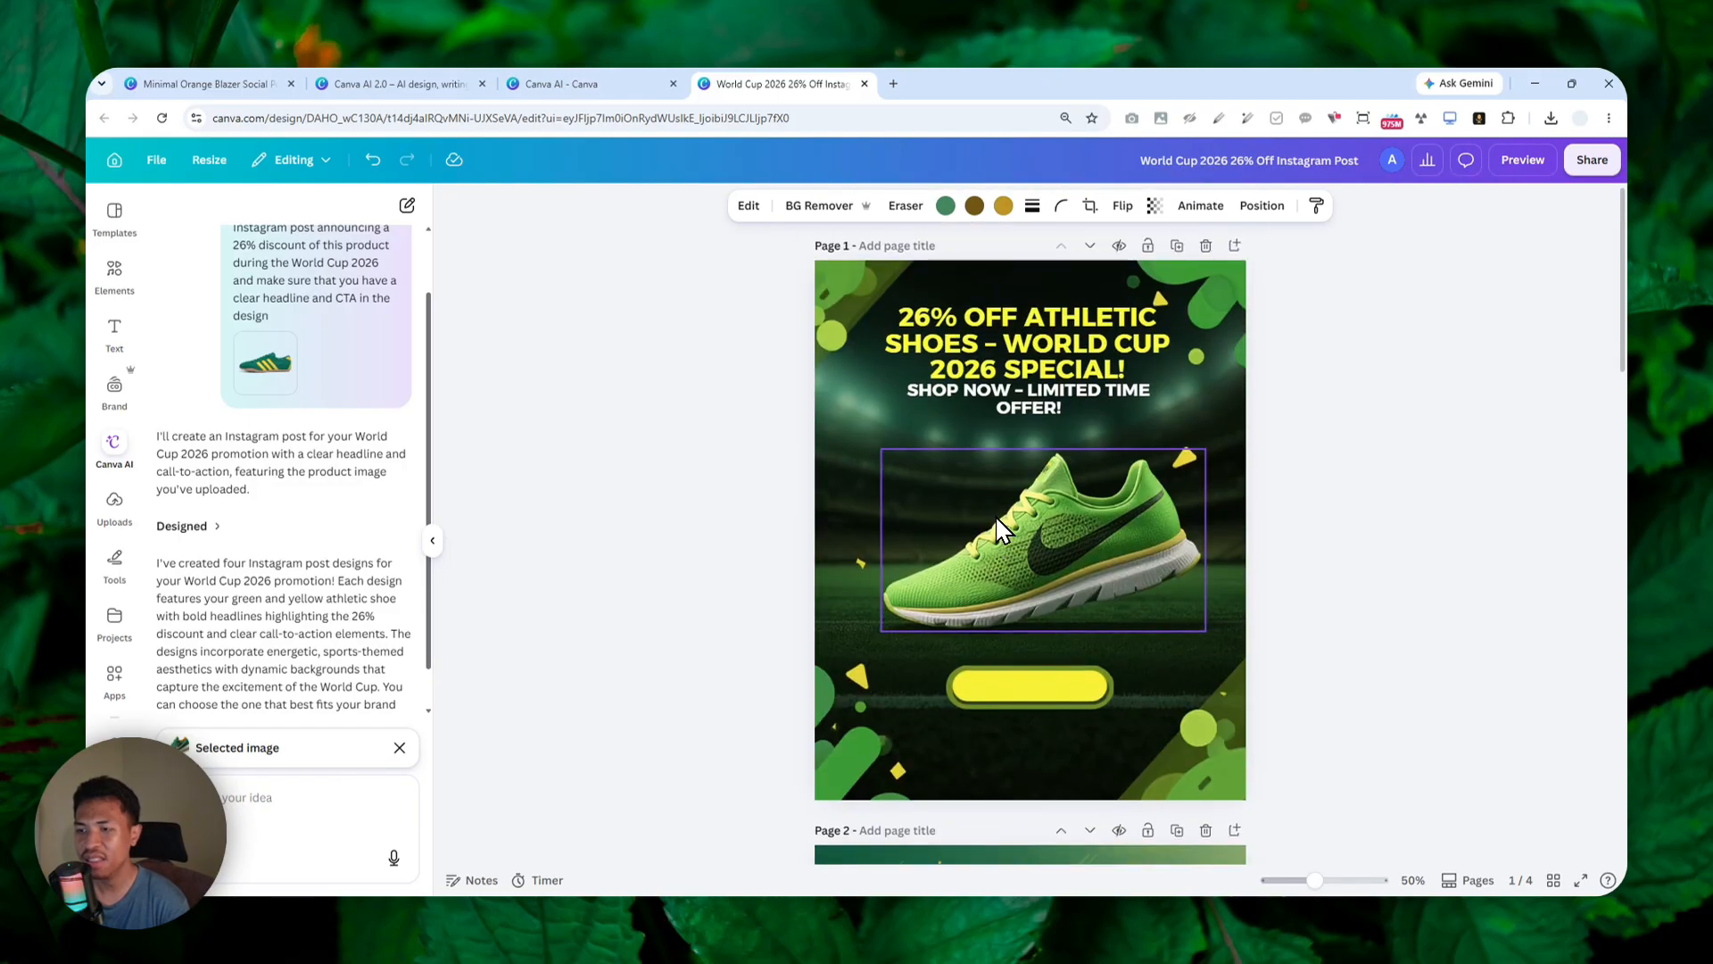
scroll(997, 522, "down", 15)
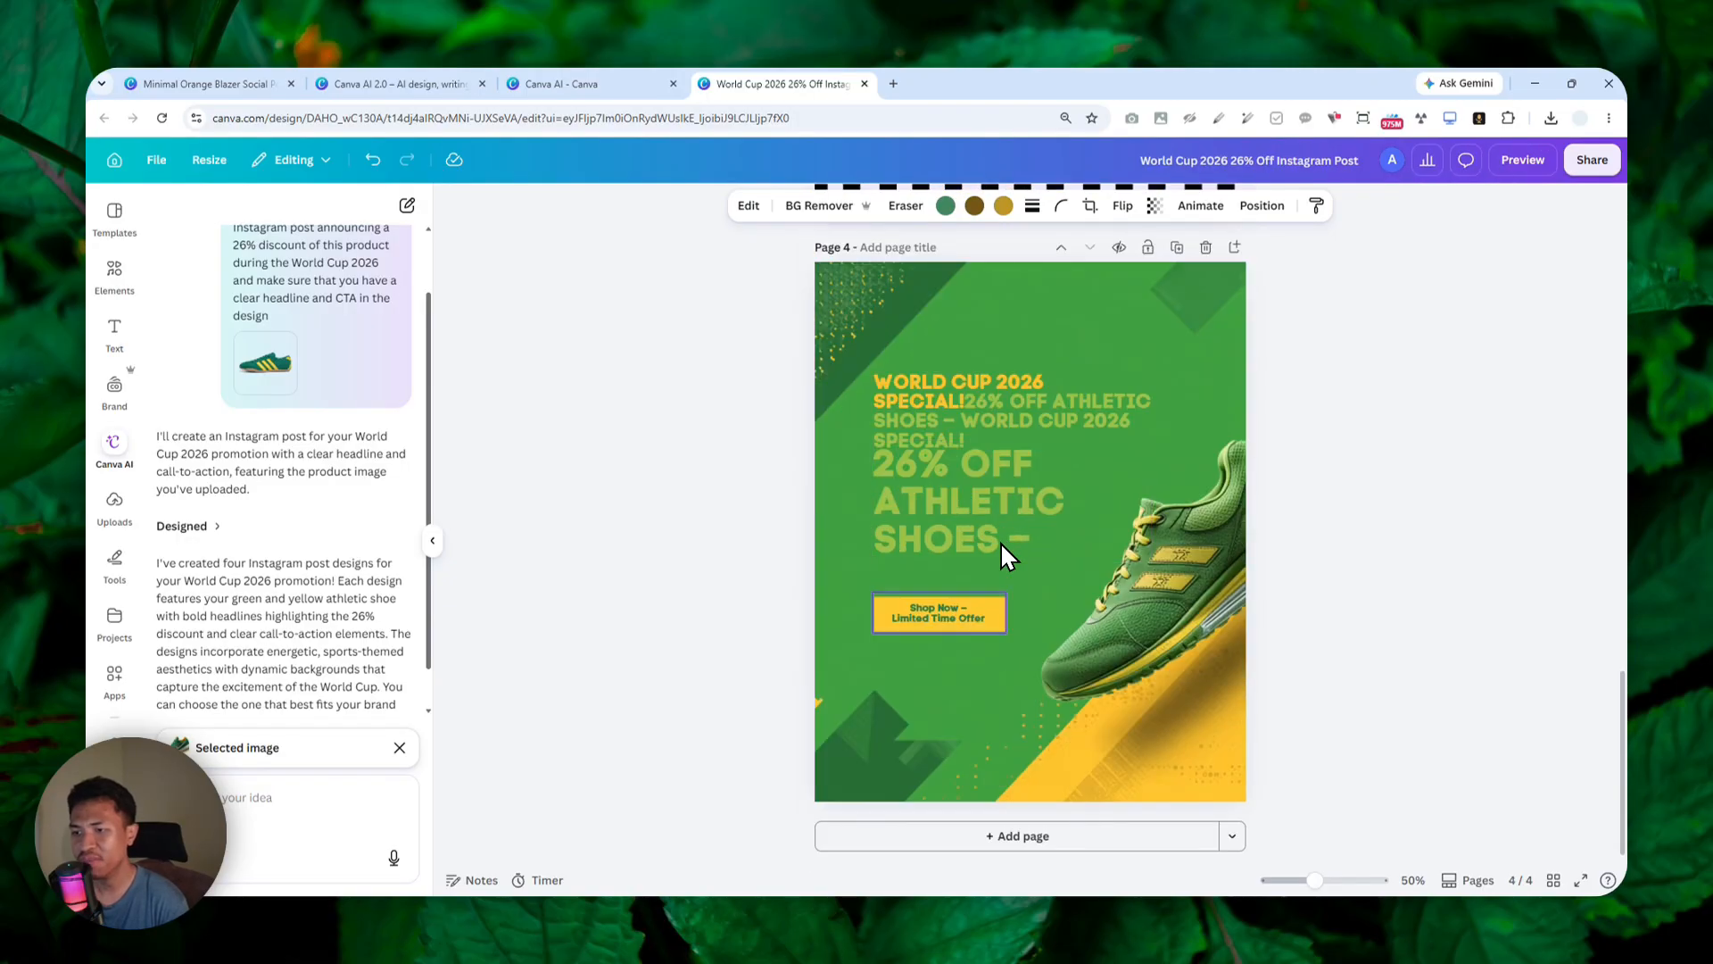
scroll(999, 542, "up", 15)
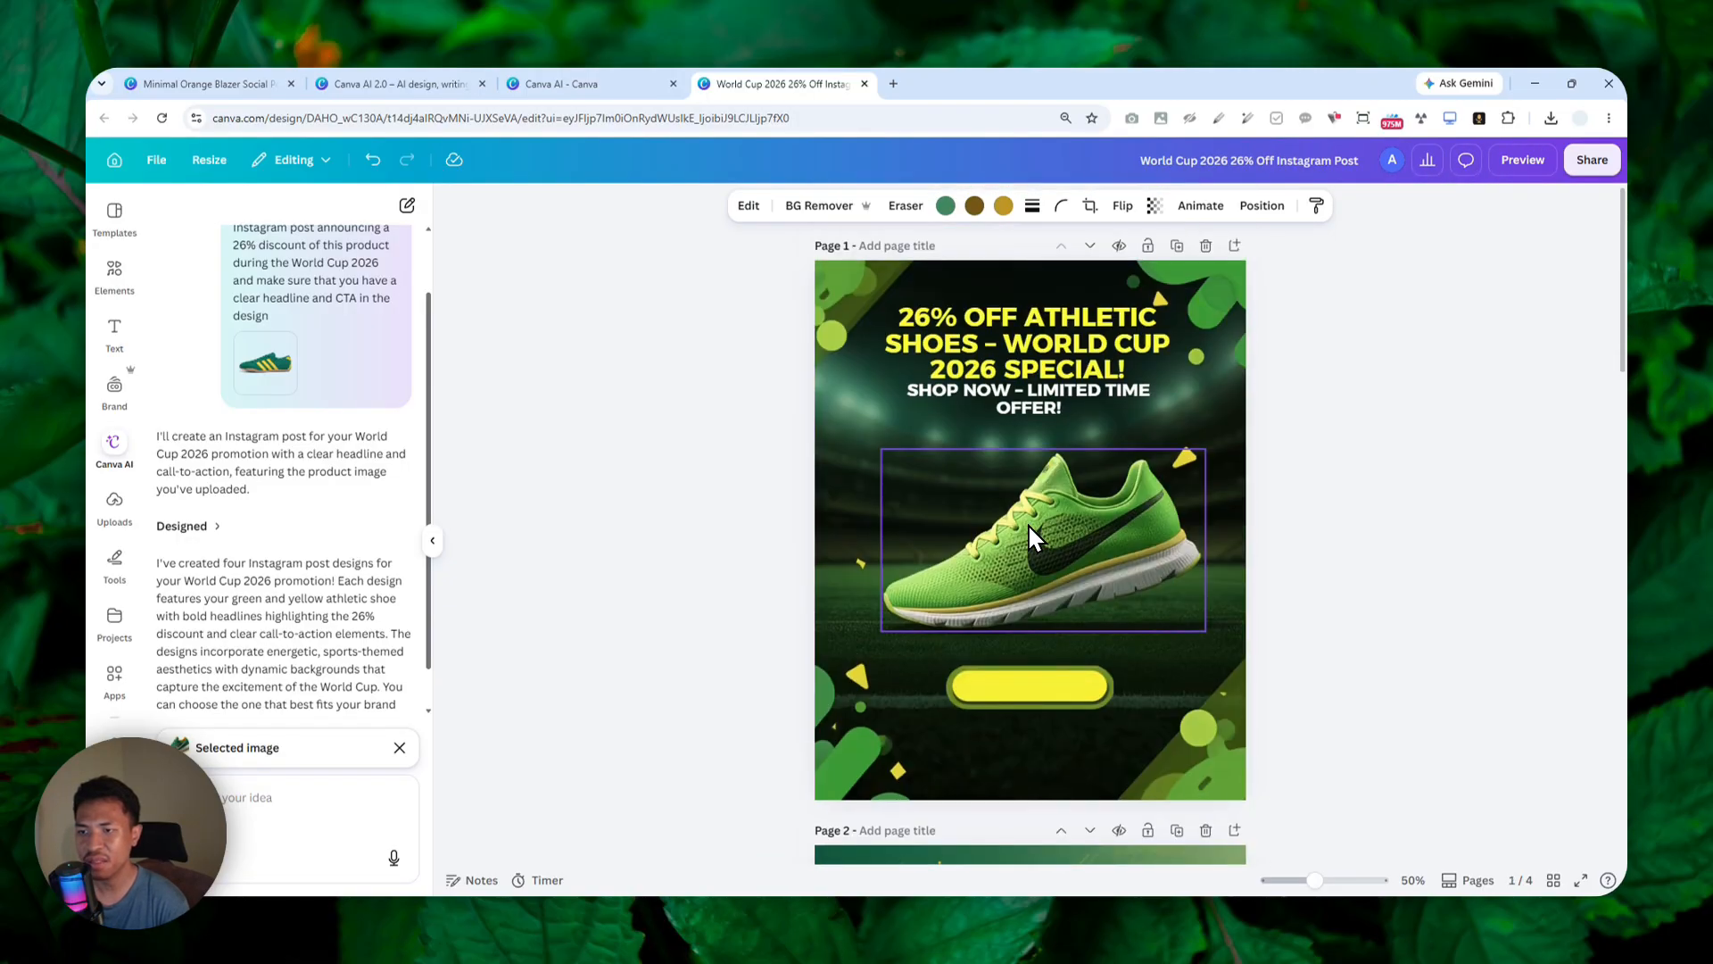
Step: Try moving the yellow button shape around on page 1, and undo the moves
left_click(1022, 684)
left_click_drag(1036, 693, 1077, 716)
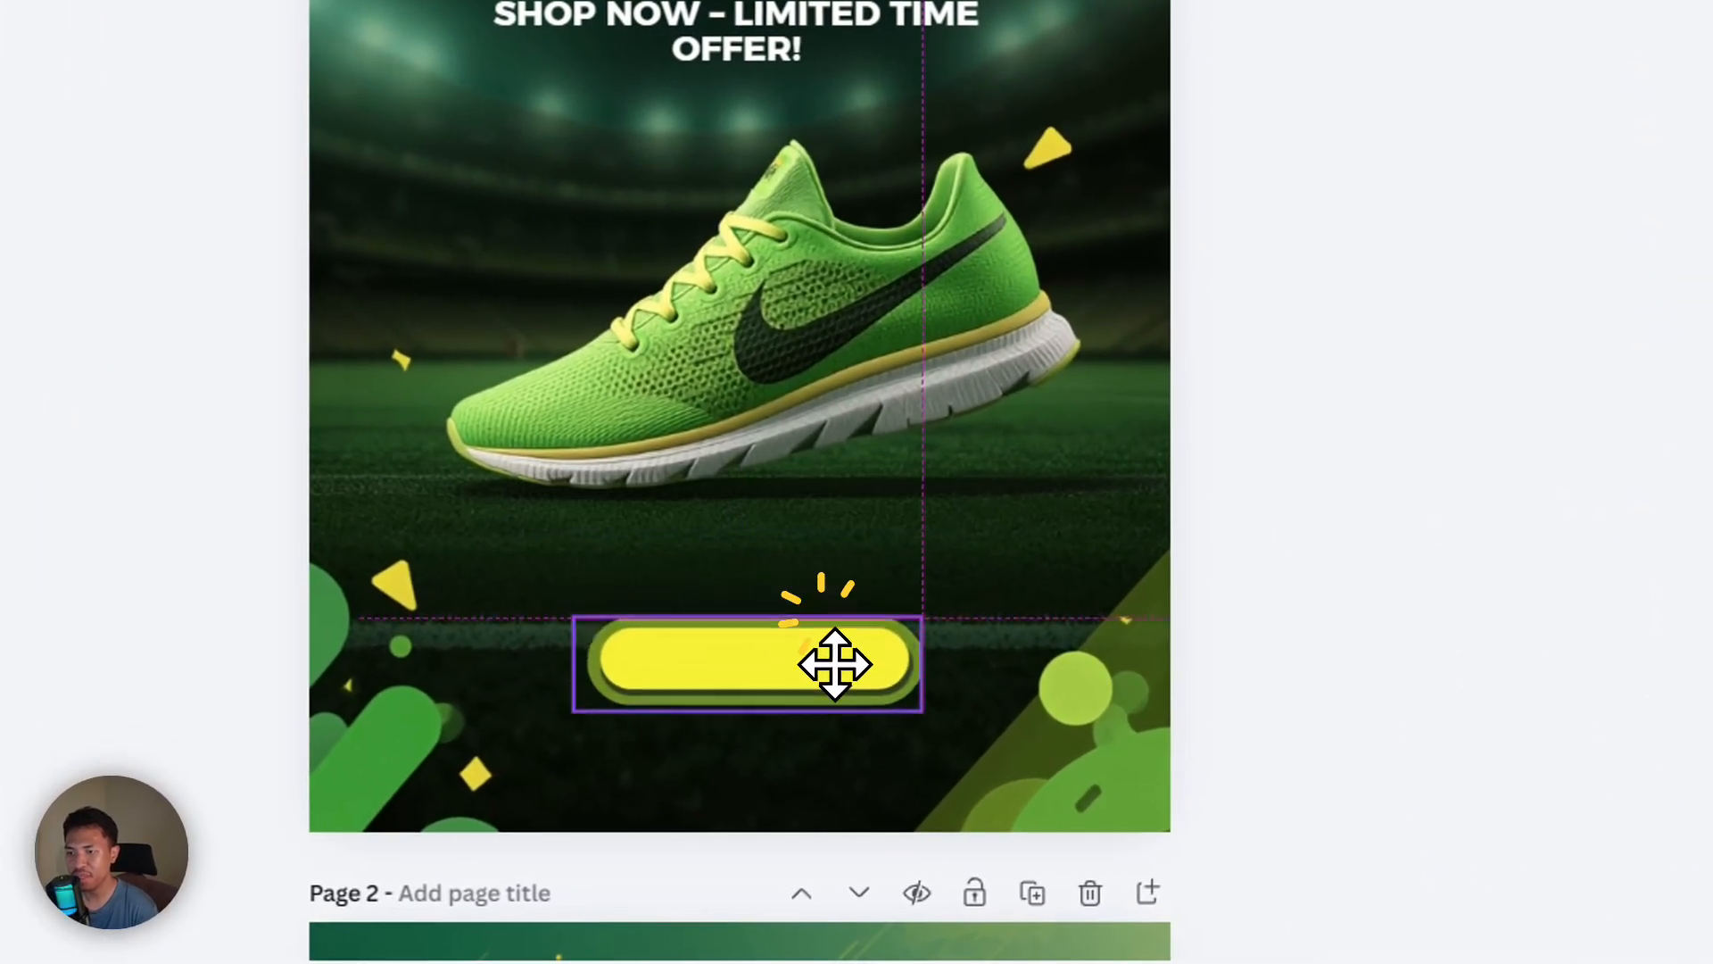
left_click_drag(834, 665, 835, 612)
key("ctrl+z")
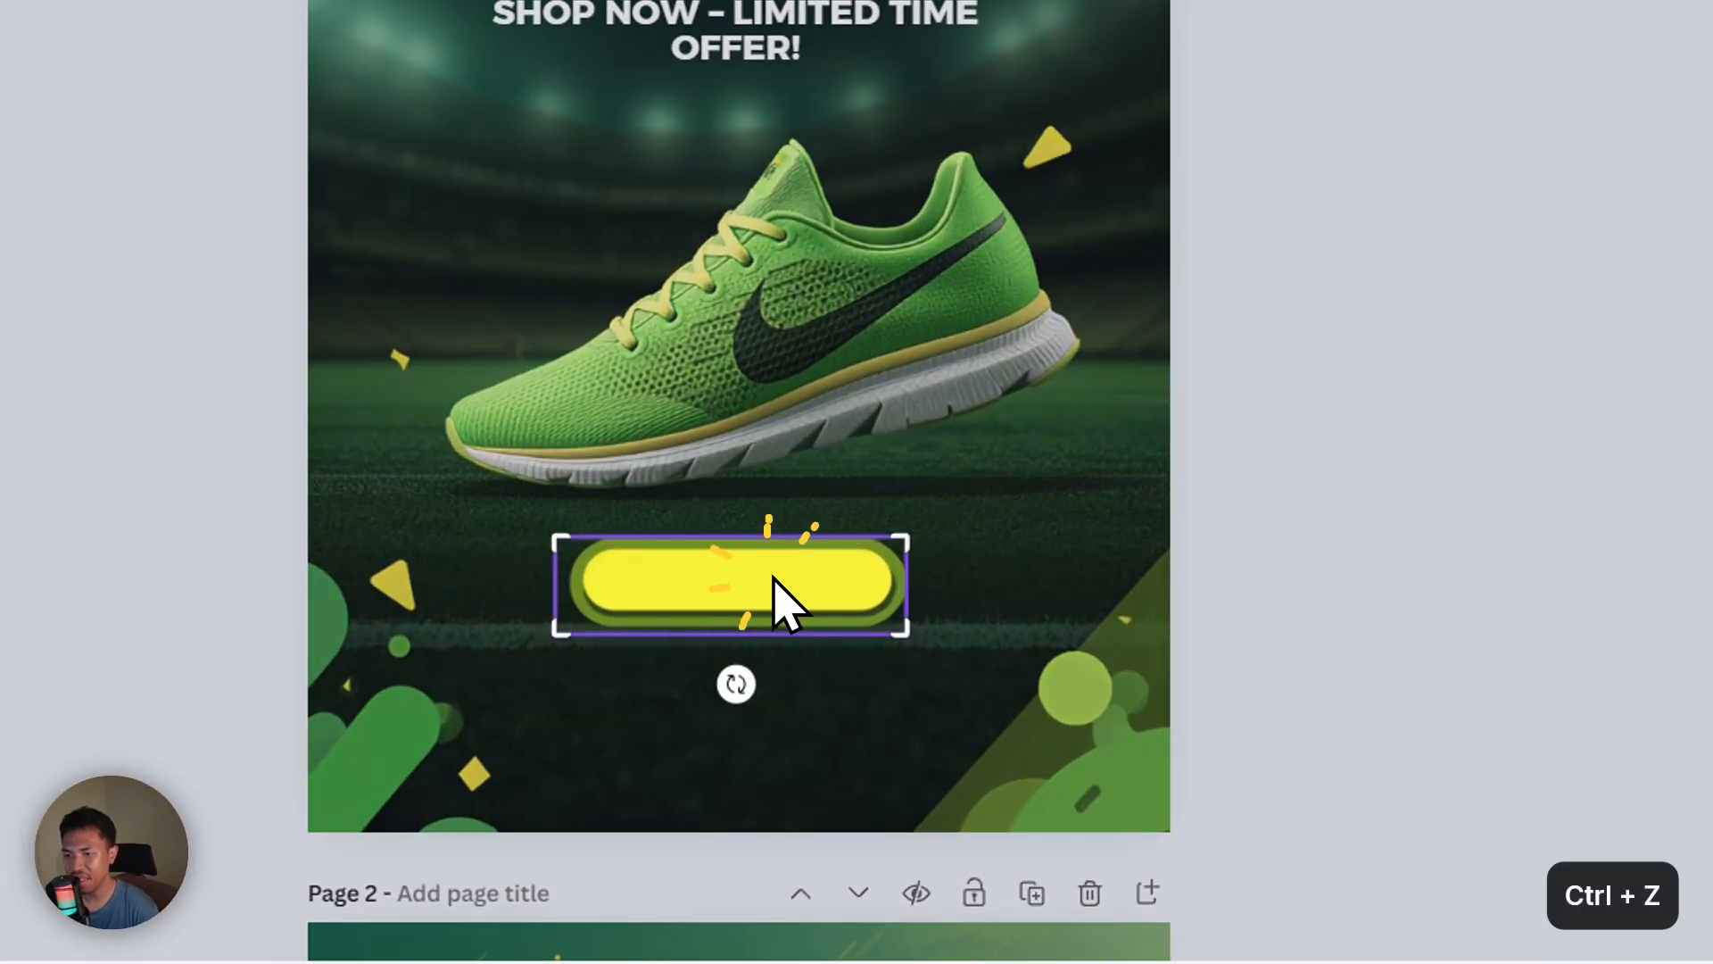
left_click(1109, 581)
key("ctrl+z")
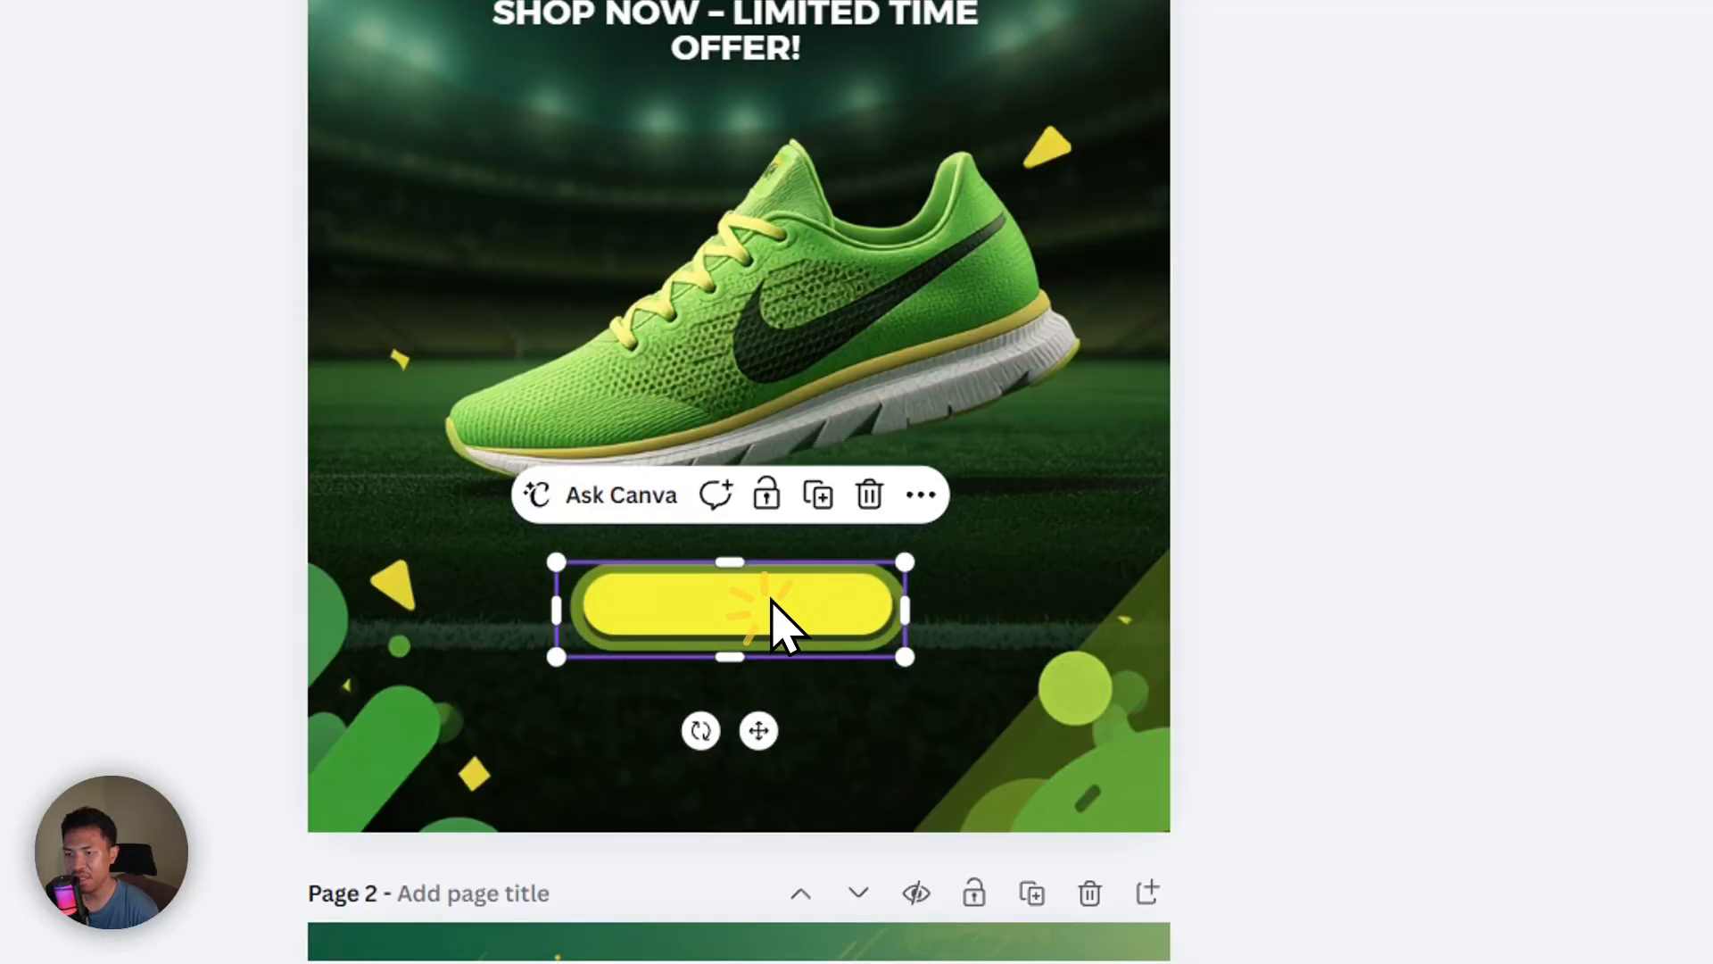
Step: Check whether the yellow button on page 1 contains any editable text, then clear the selection
left_click(769, 602)
left_click(754, 601)
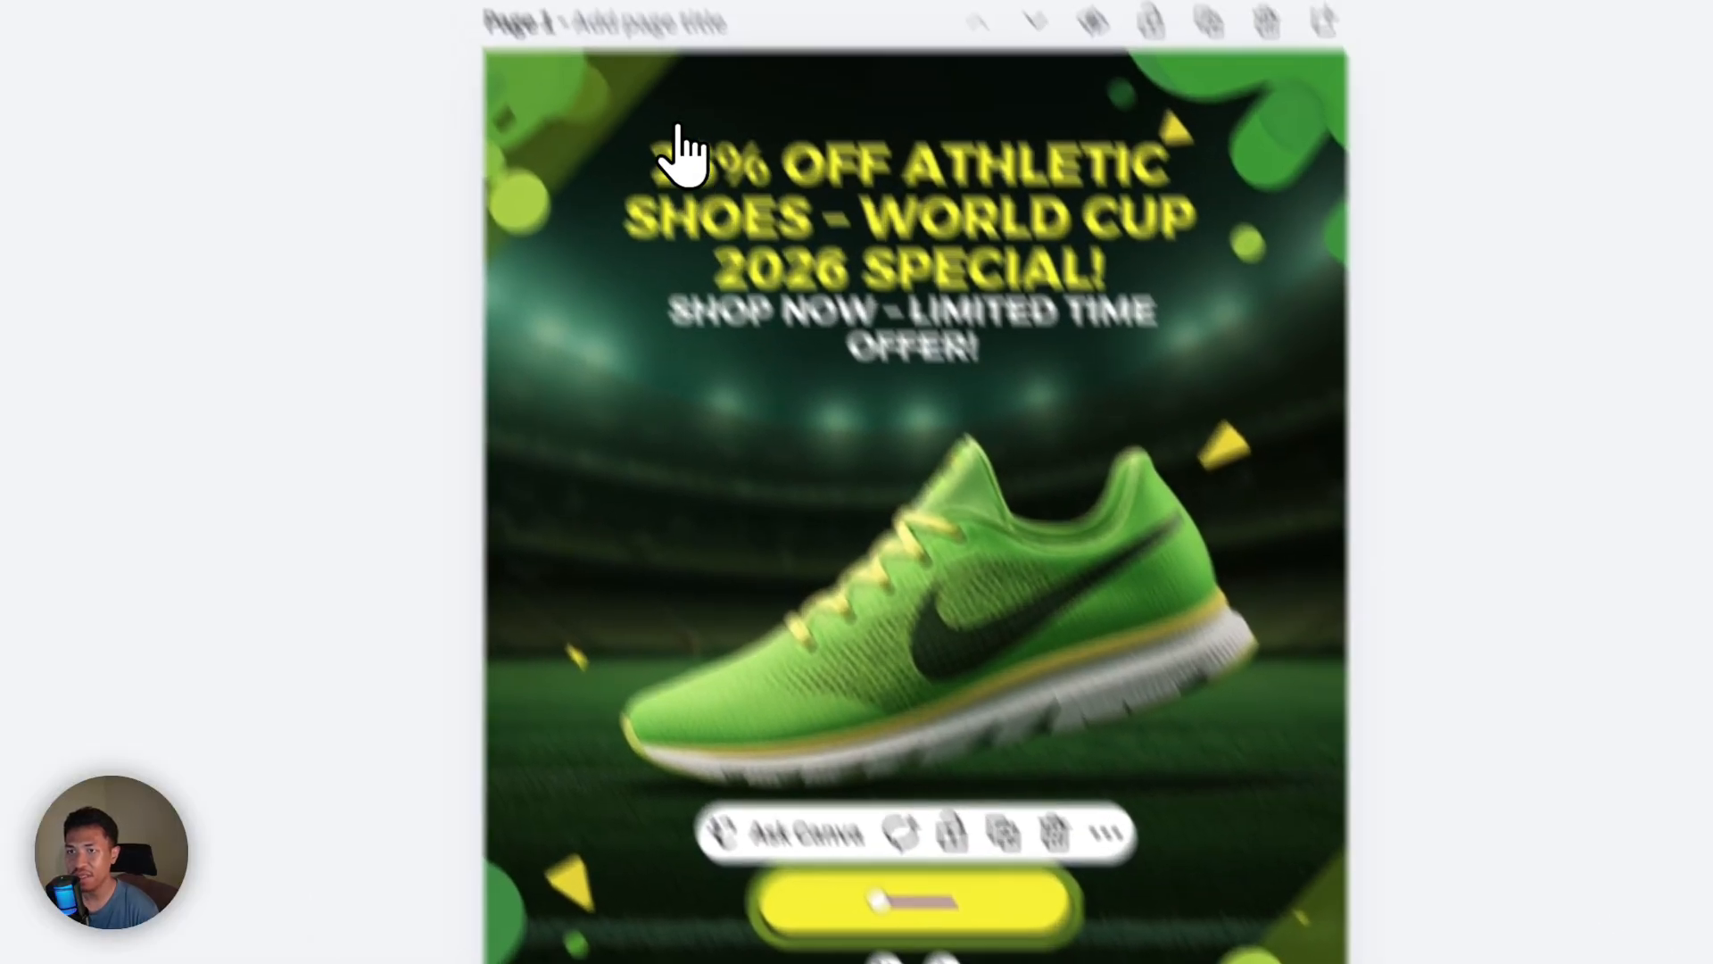
left_click(503, 0)
left_click(357, 0)
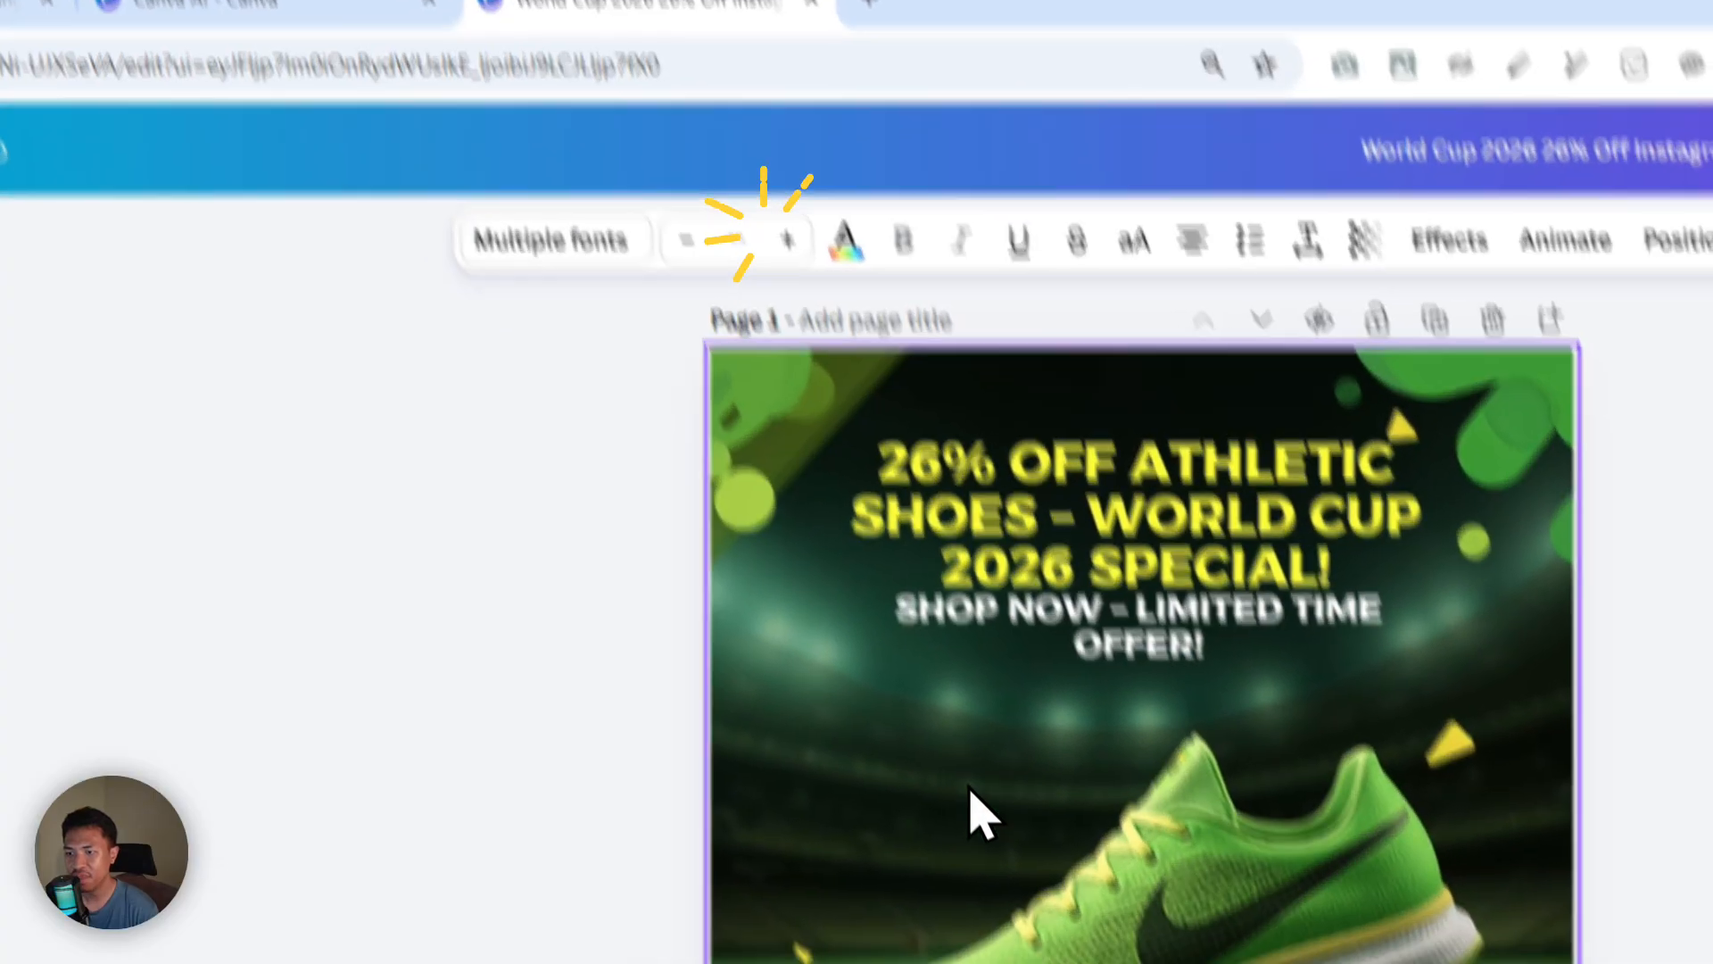
left_click(1145, 963)
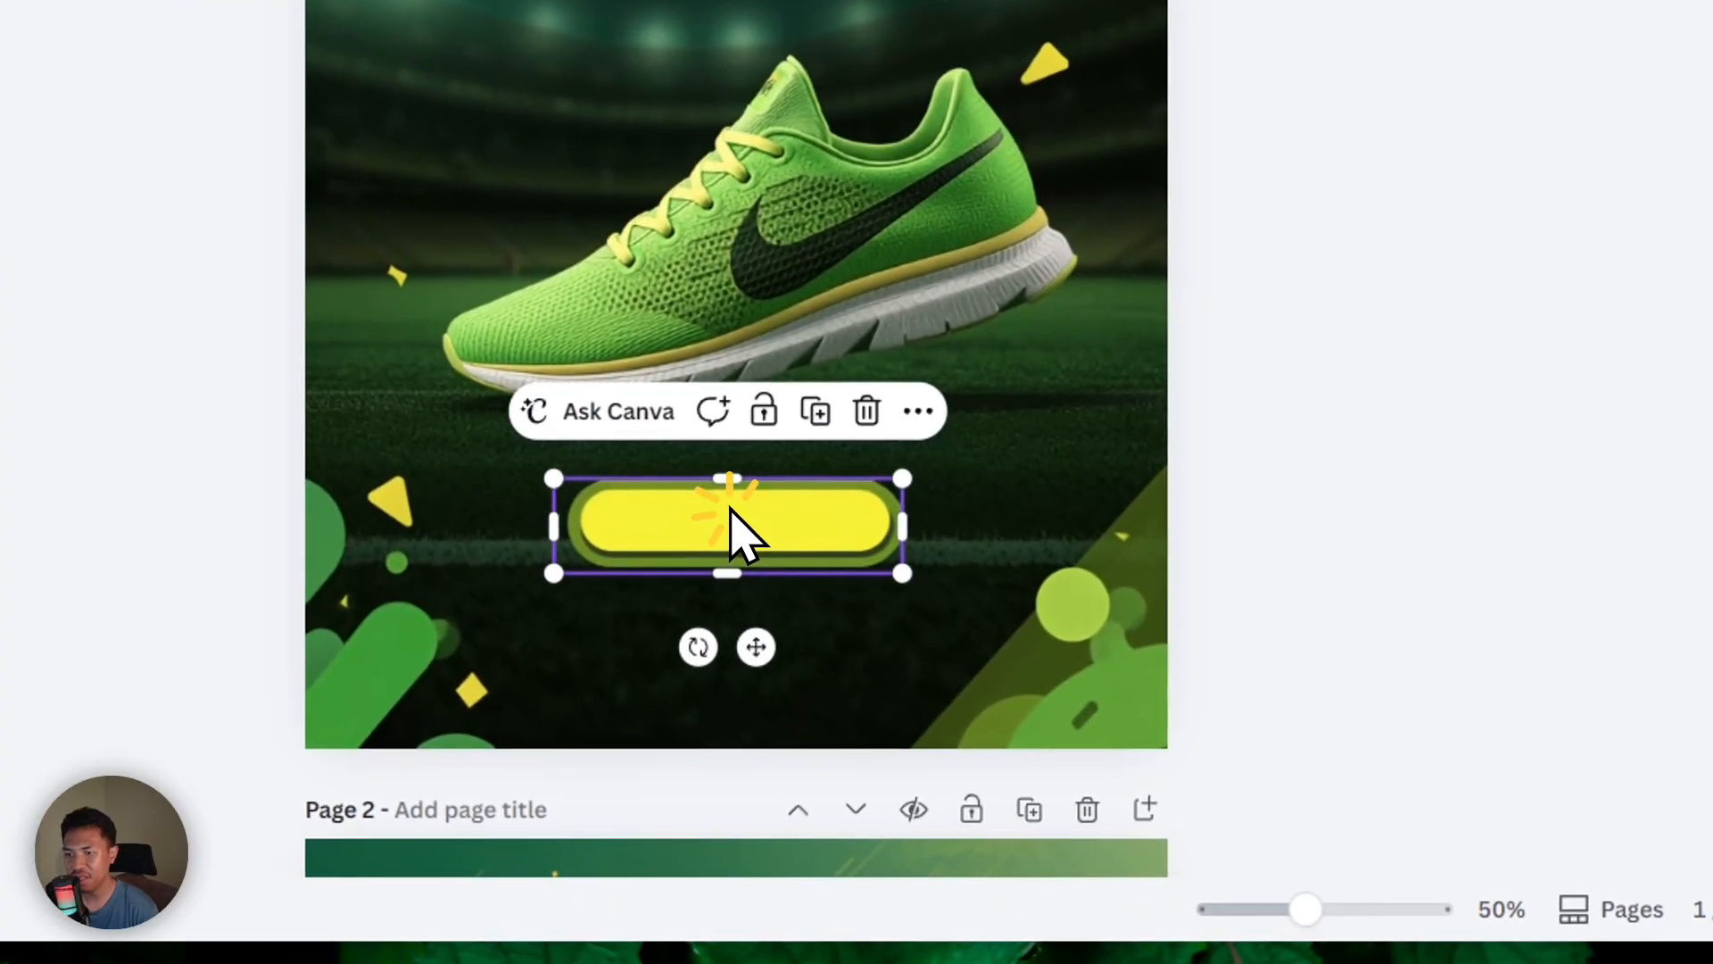
left_click(1053, 478)
left_click(812, 504)
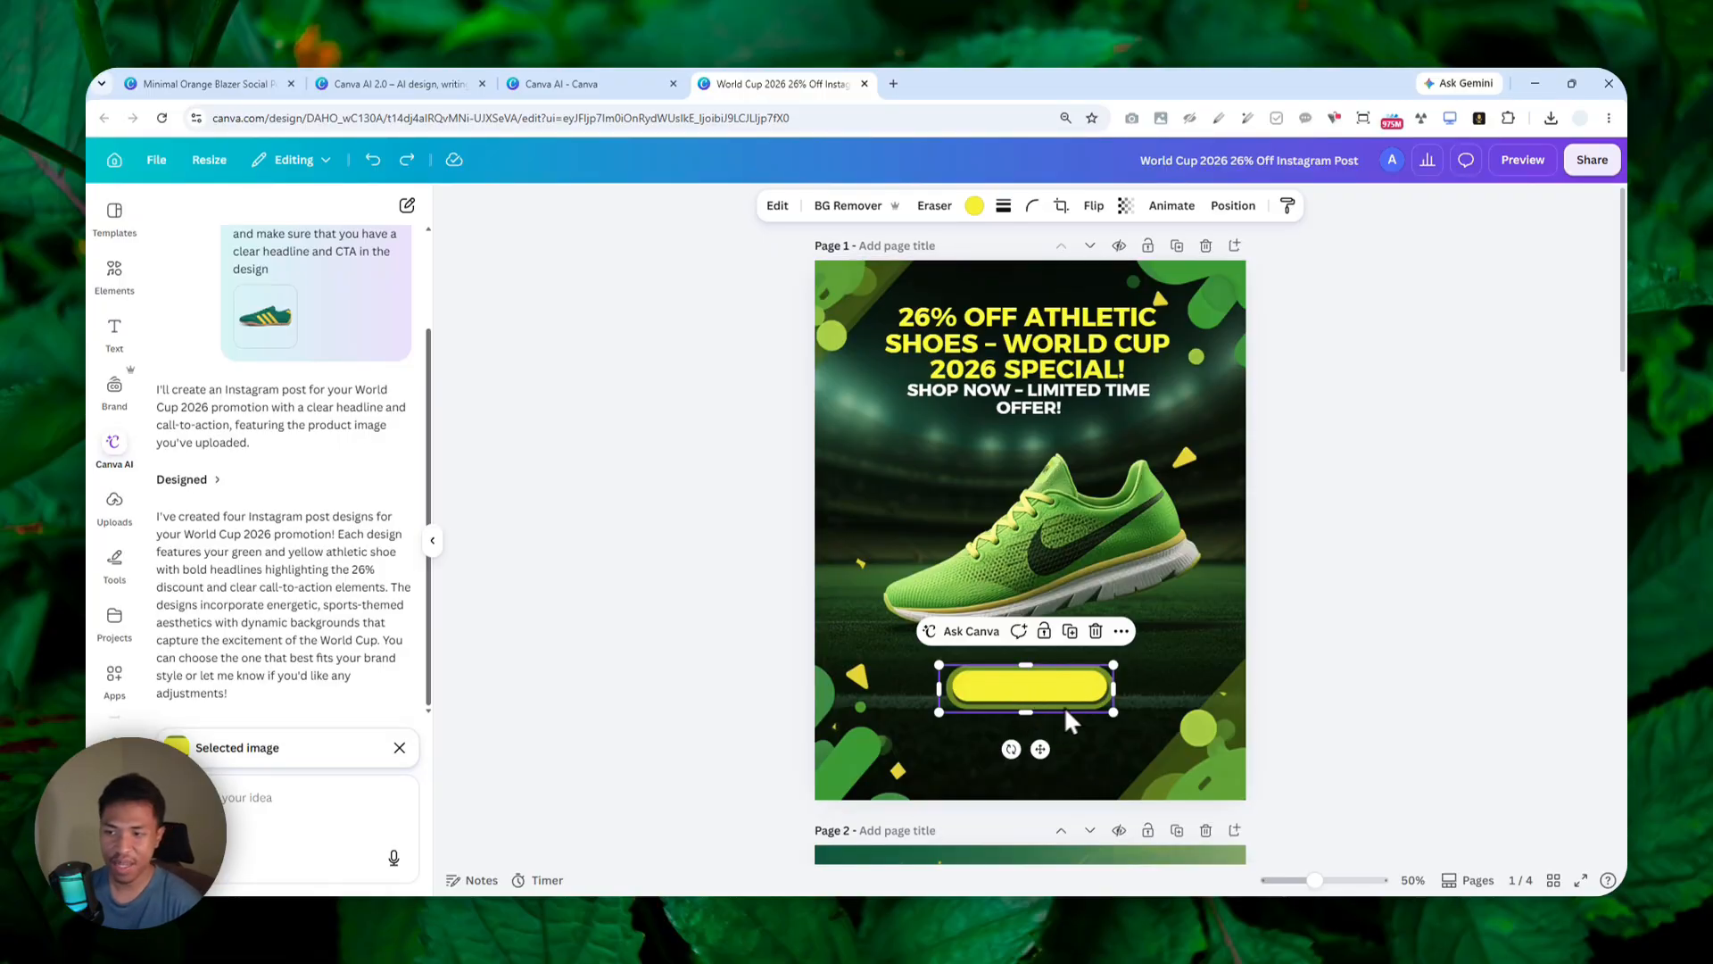
key("Escape")
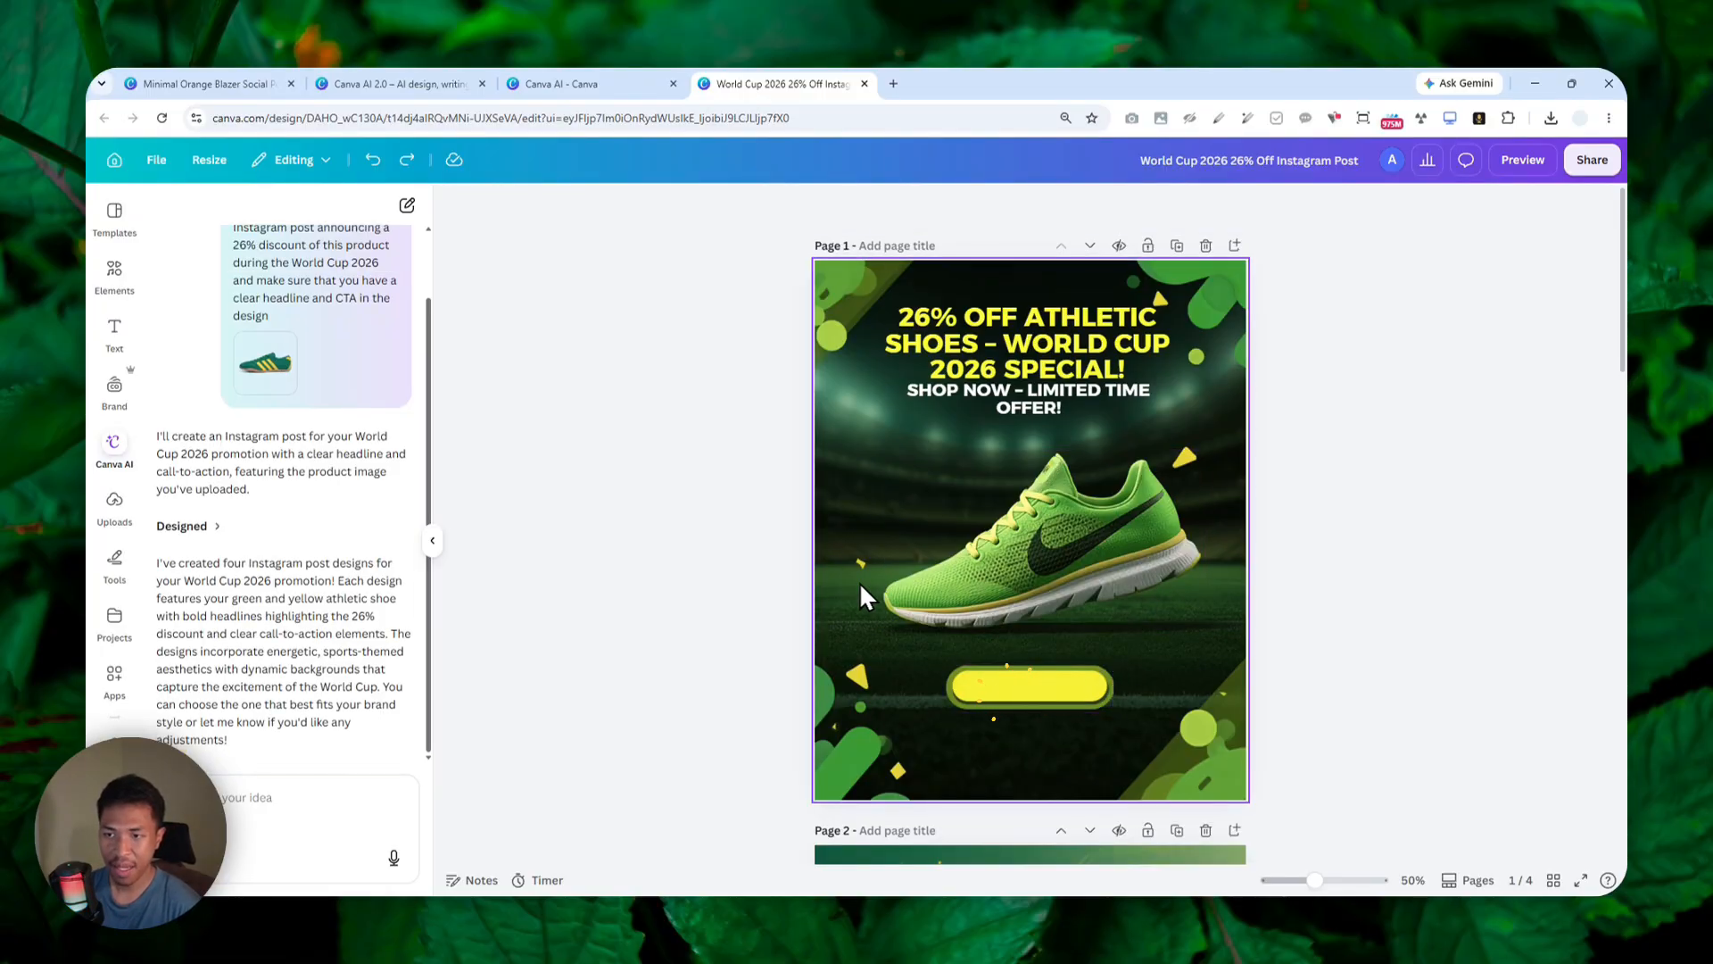
Step: Inspect the yellow button, stadium background, shoe image and headline on page 1 as separate elements
left_click(1056, 687)
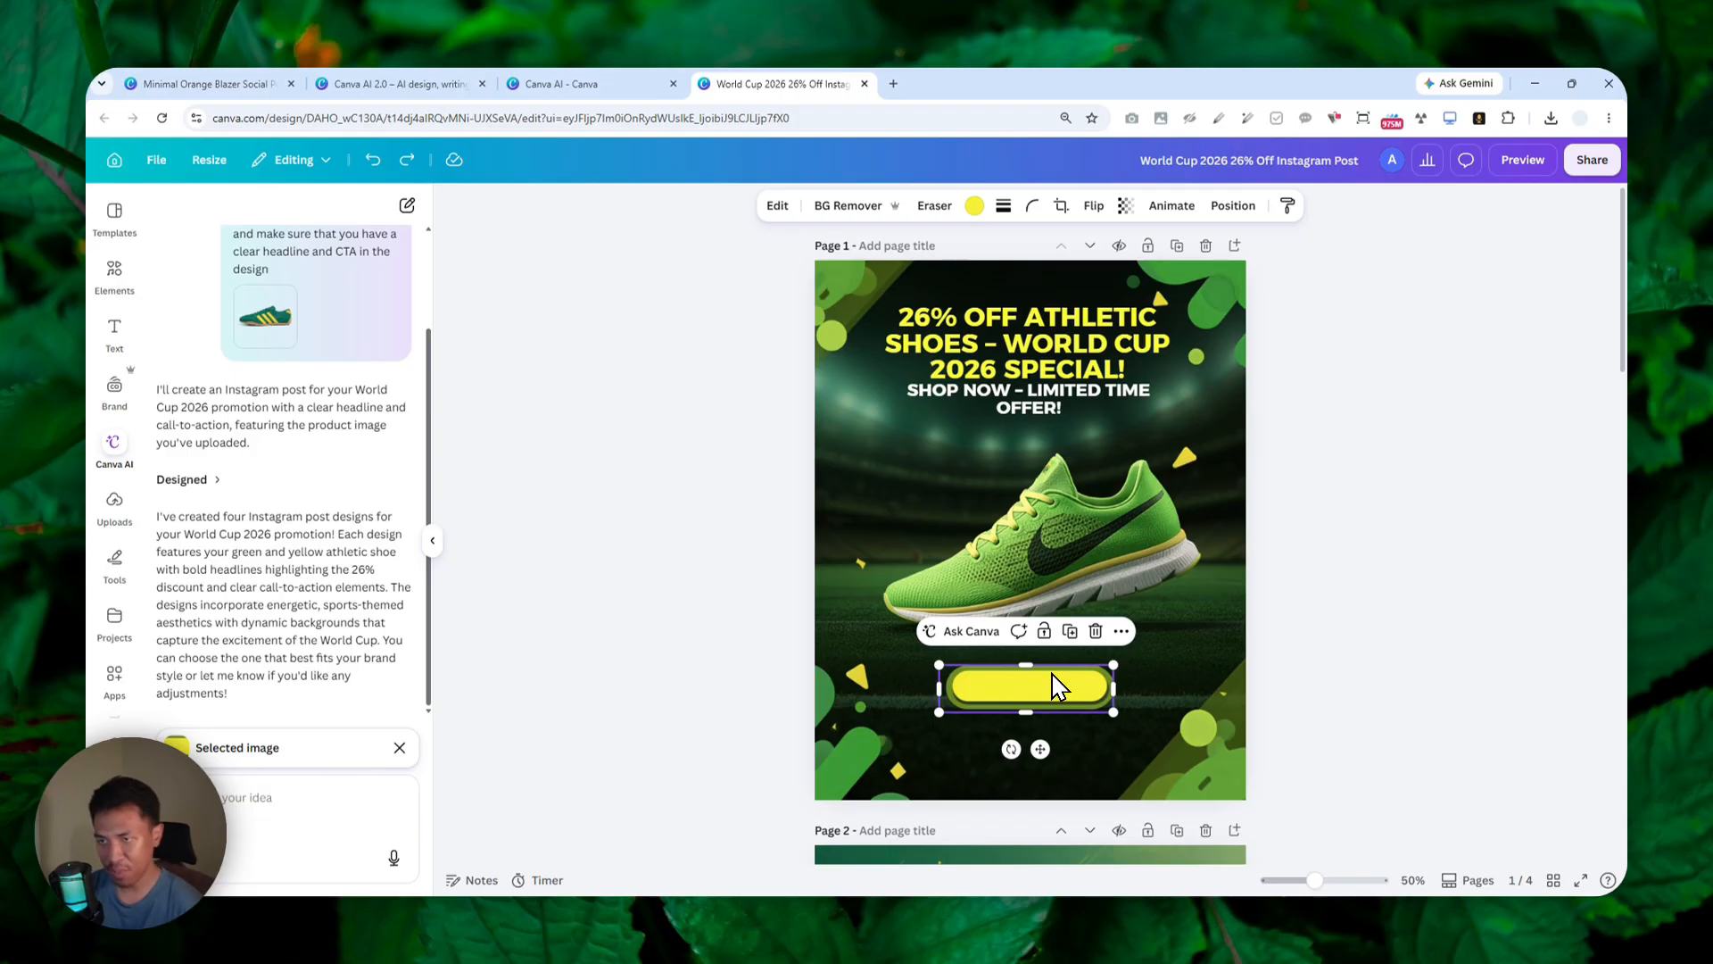
left_click(833, 451)
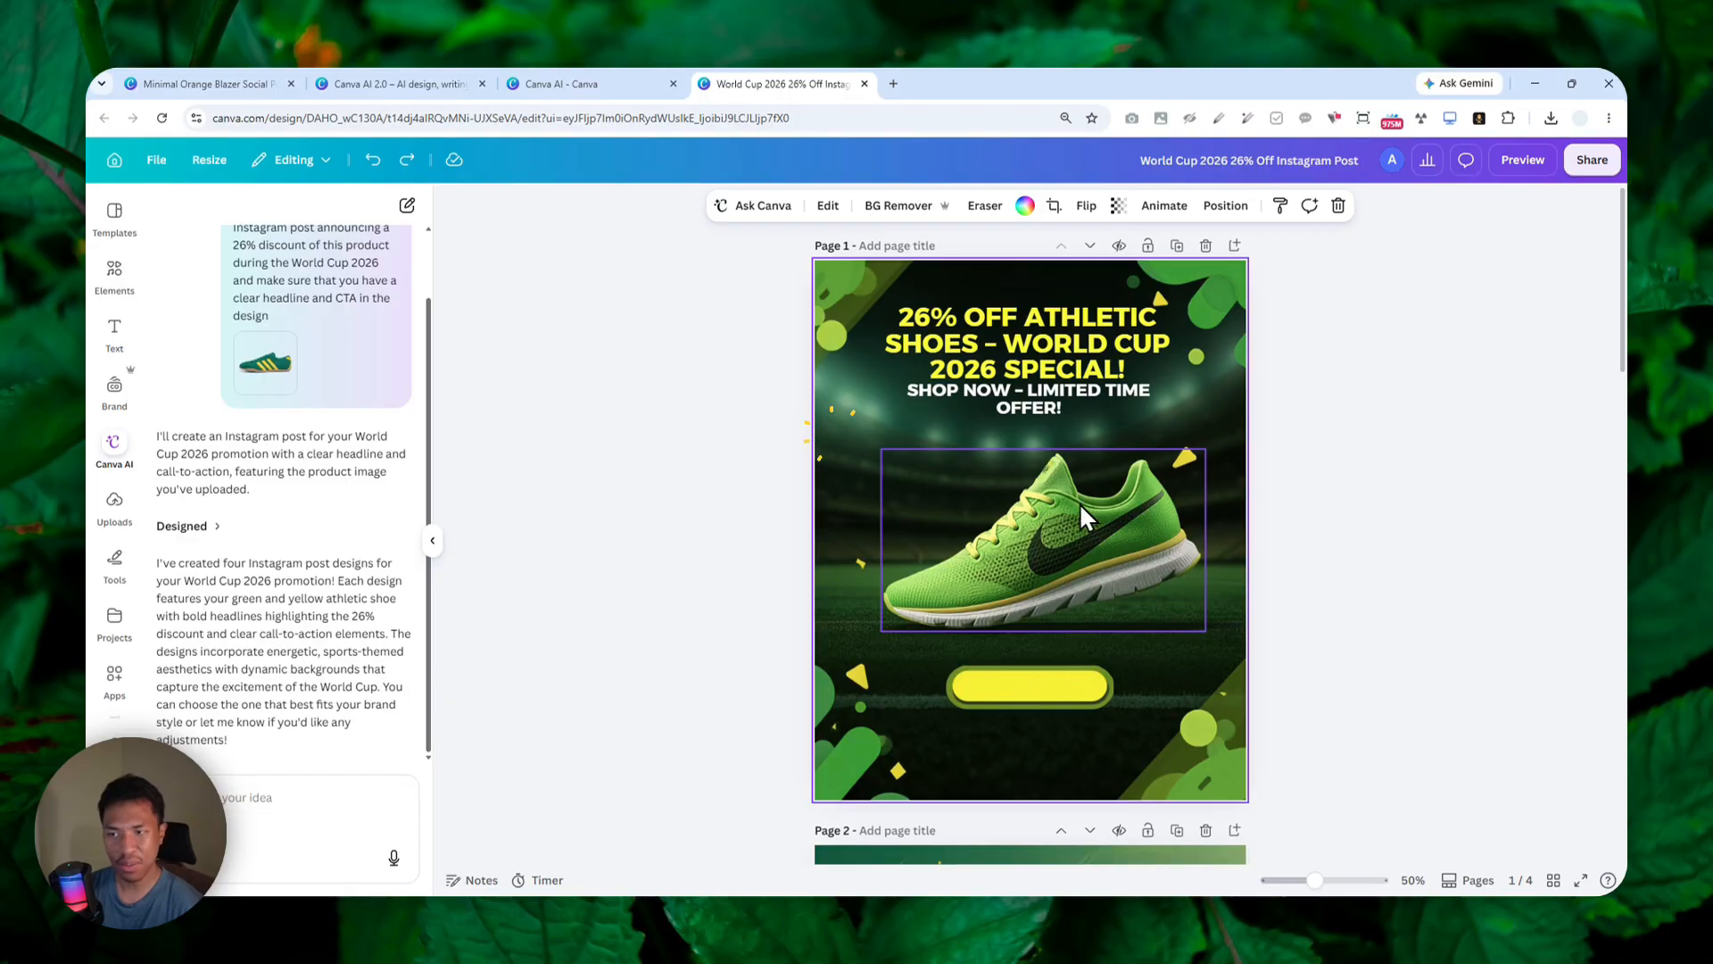
left_click(1131, 512)
left_click(1026, 348)
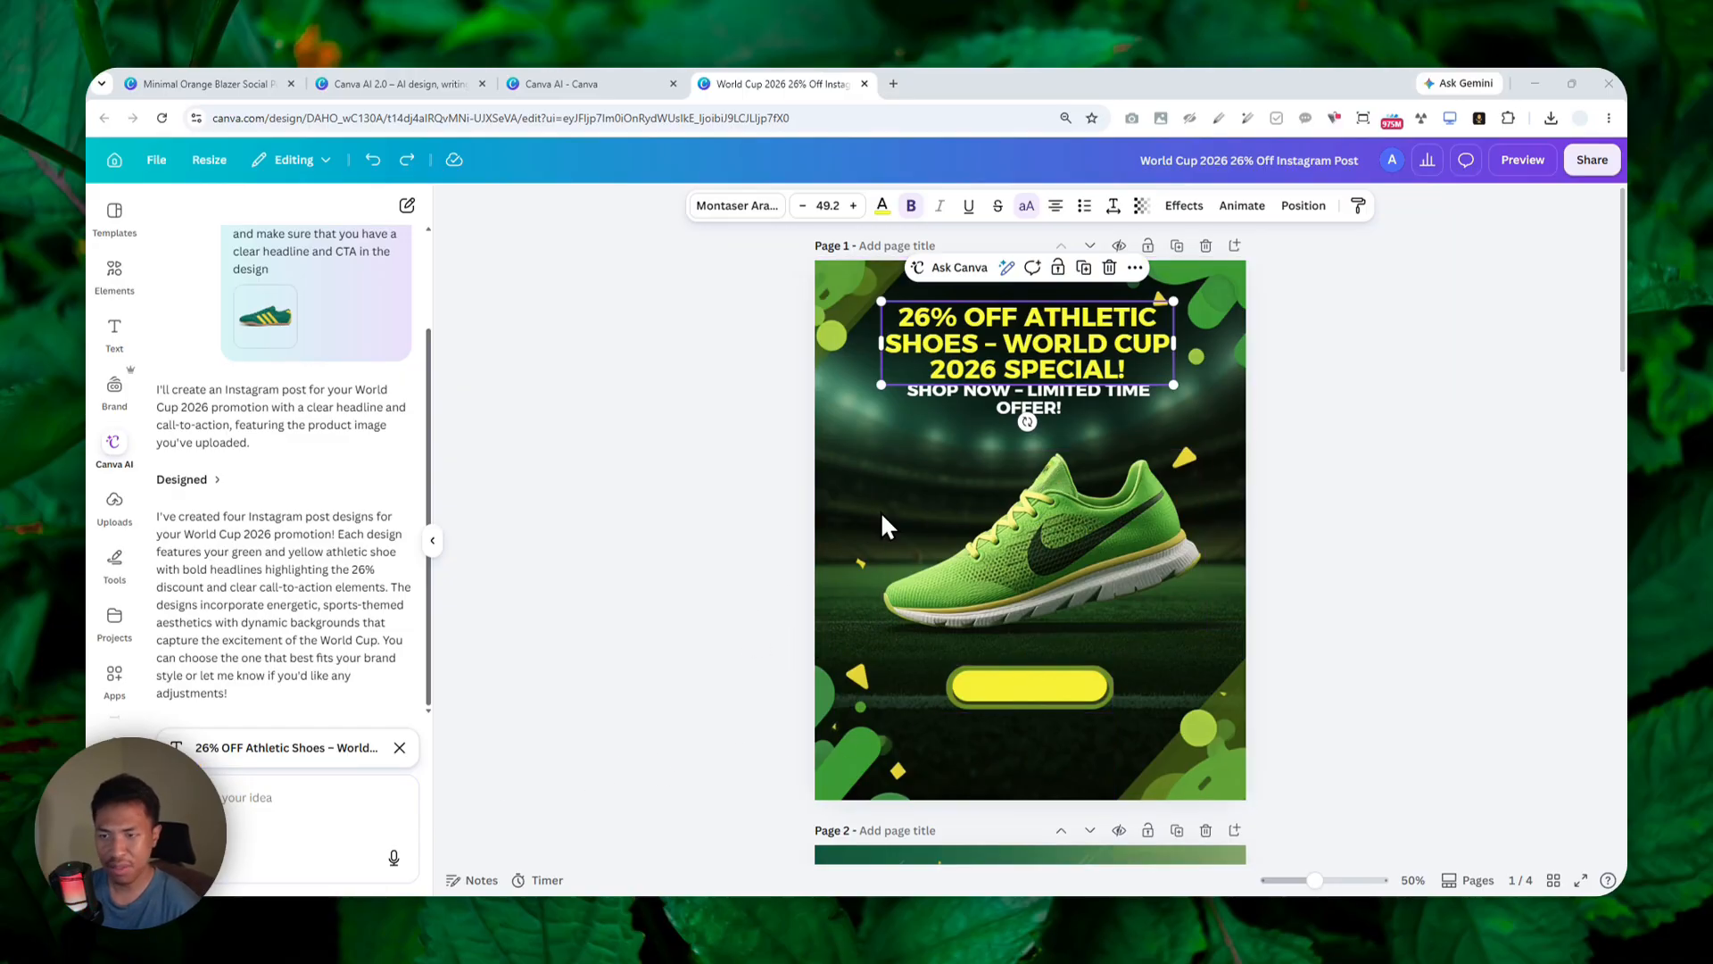
left_click(870, 455)
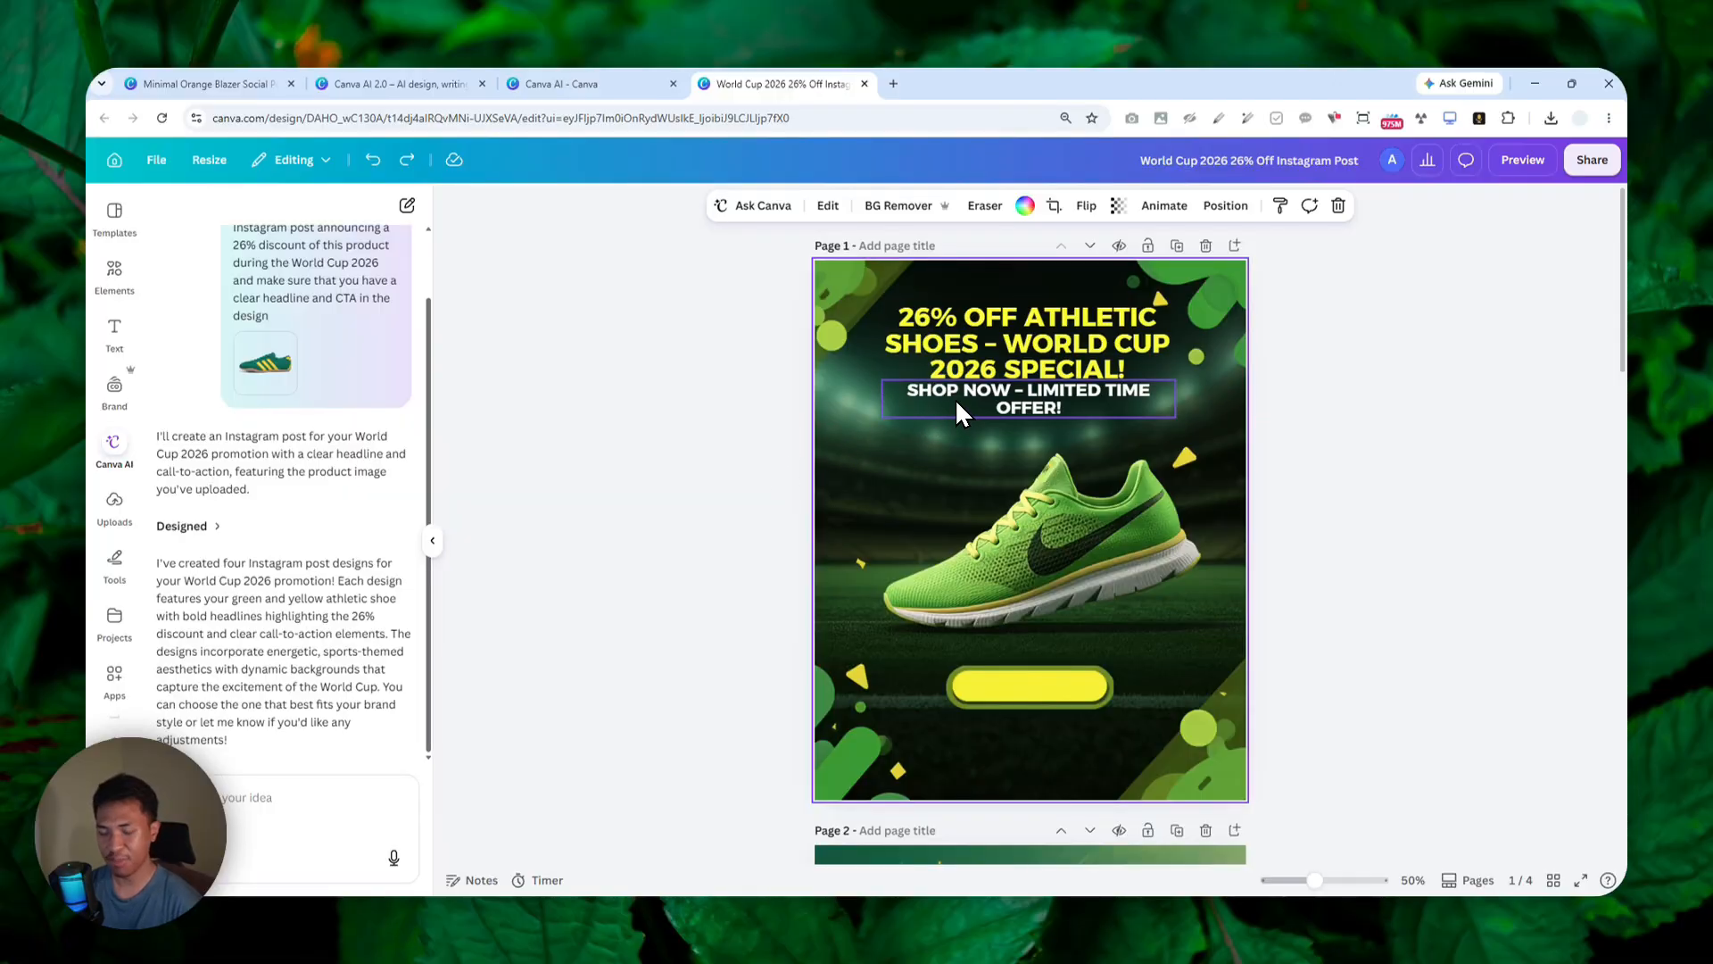
Step: Ask Canva AI to make the headline a little more concise and add the missing CTA text to the yellow button at the bottom
left_click(230, 798)
key("ctrl+space")
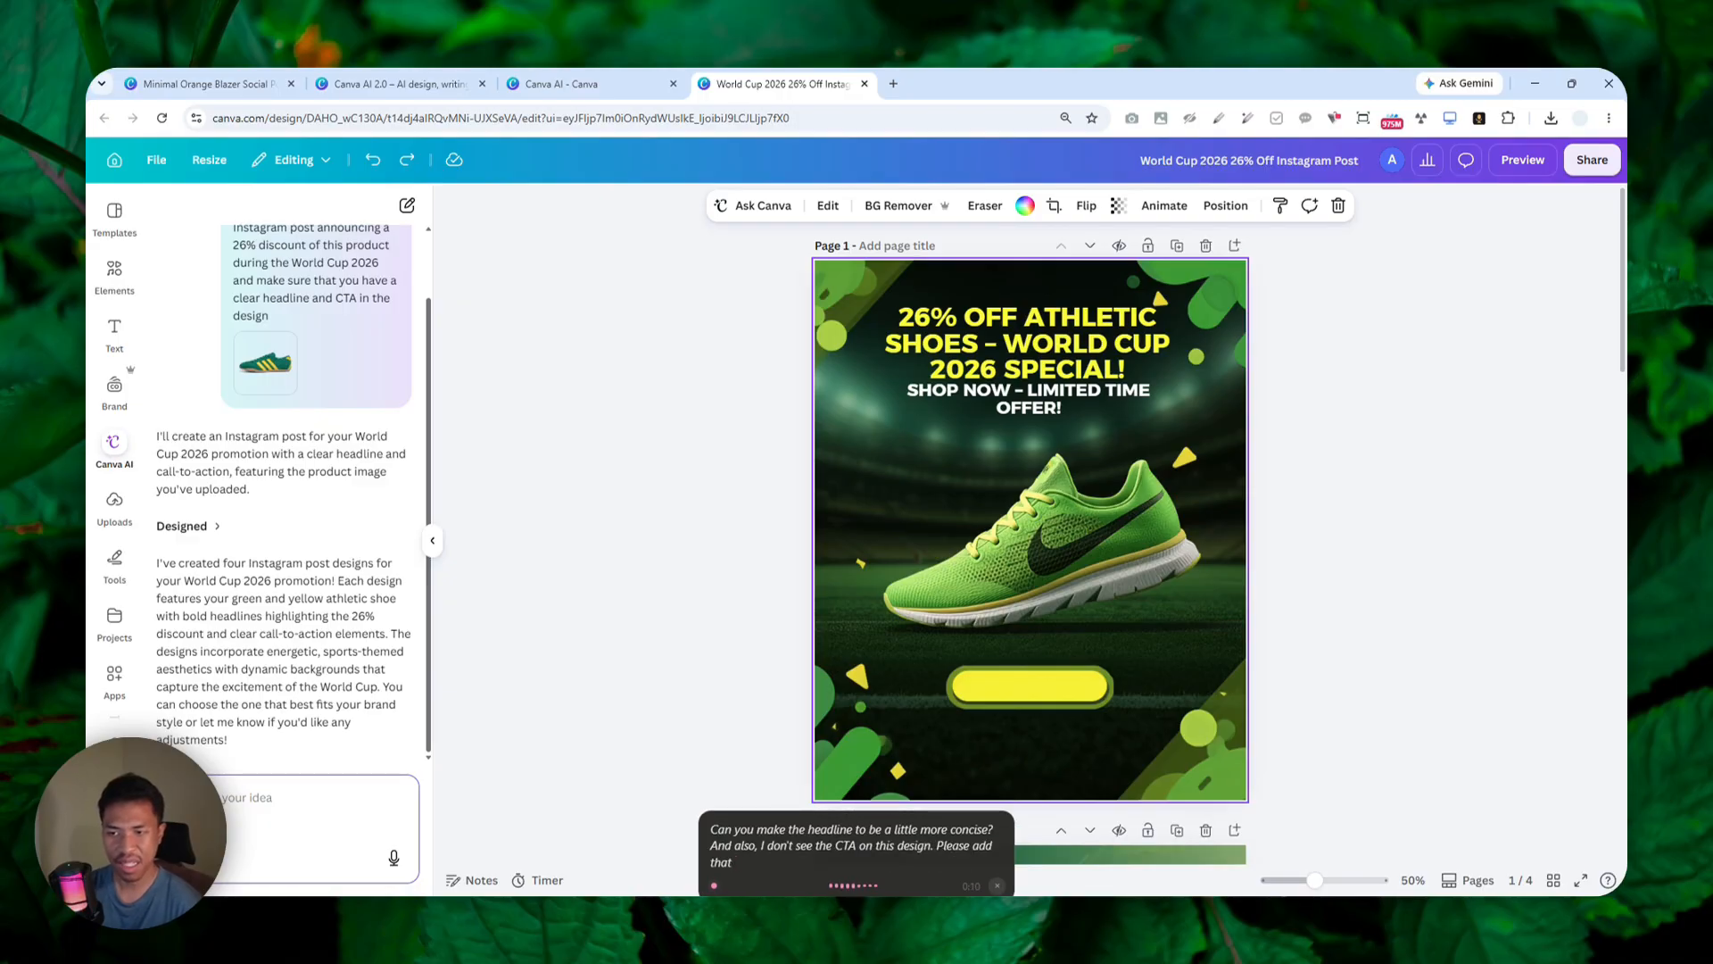
type("Can you make the headline to be a little more concise? And also, I don't see the CTA on this design. Please add that CTA text to the button at the bottom")
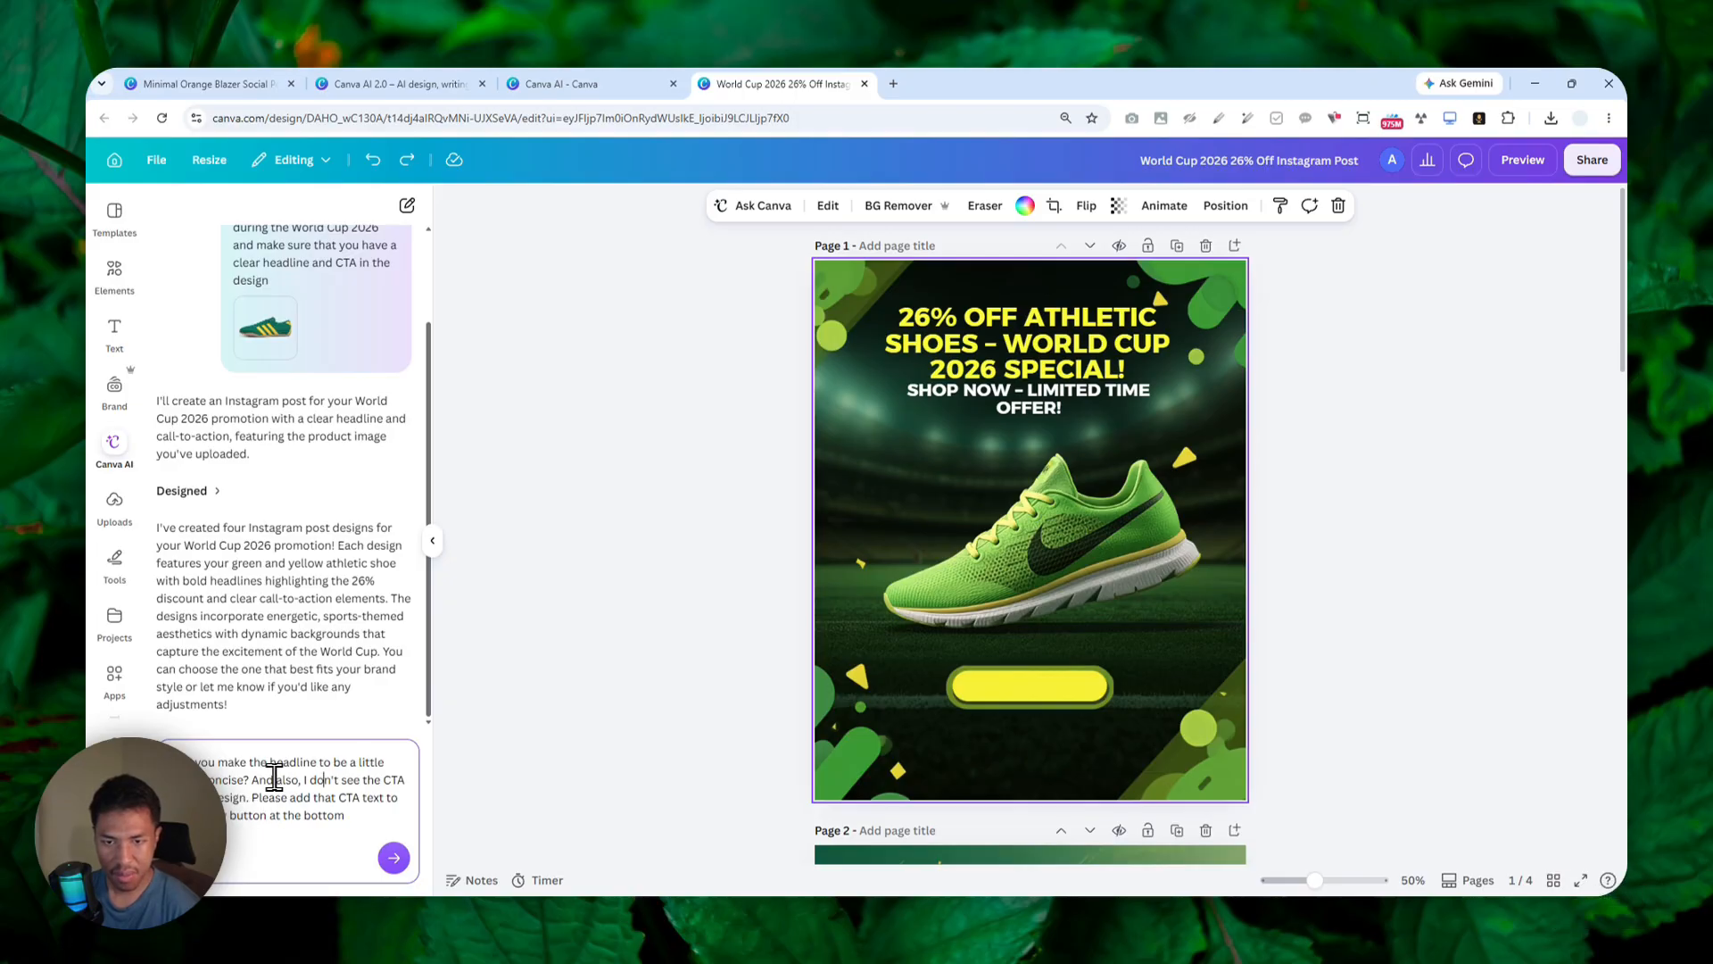
left_click(393, 857)
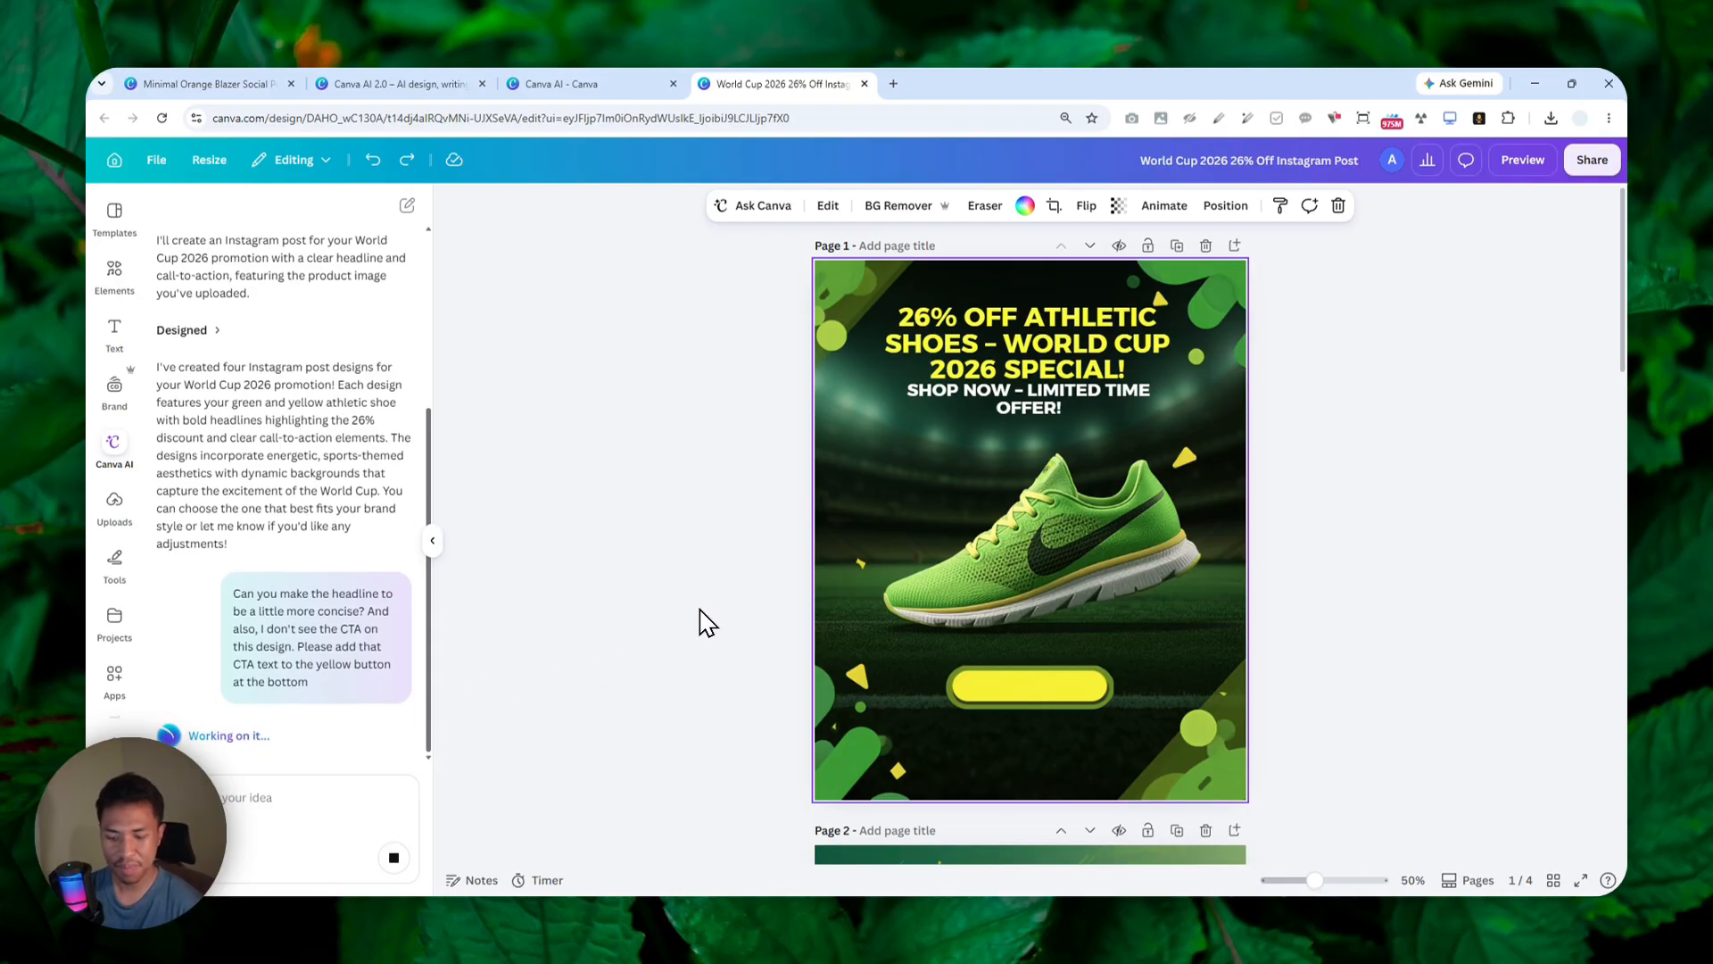
key("ctrl+F11")
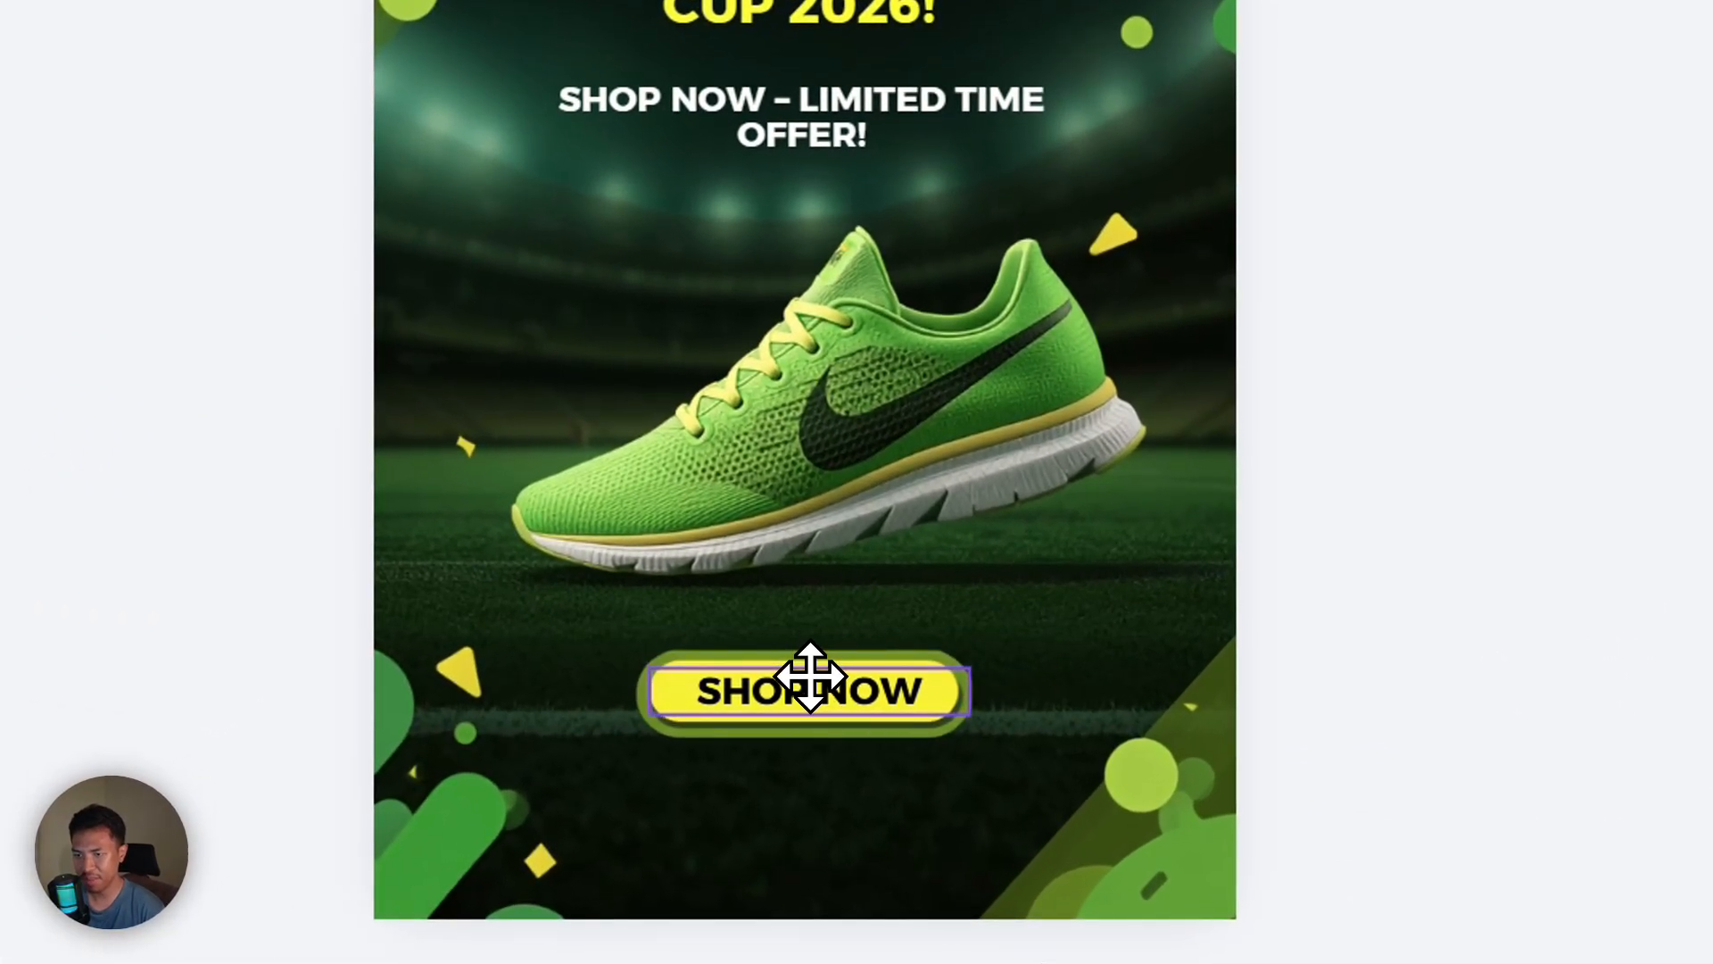
Step: Check the new button text on page 1, and slightly enlarge and reposition the headline "26% OFF – WORLD CUP 2026!"
left_click(808, 675)
left_click(888, 58)
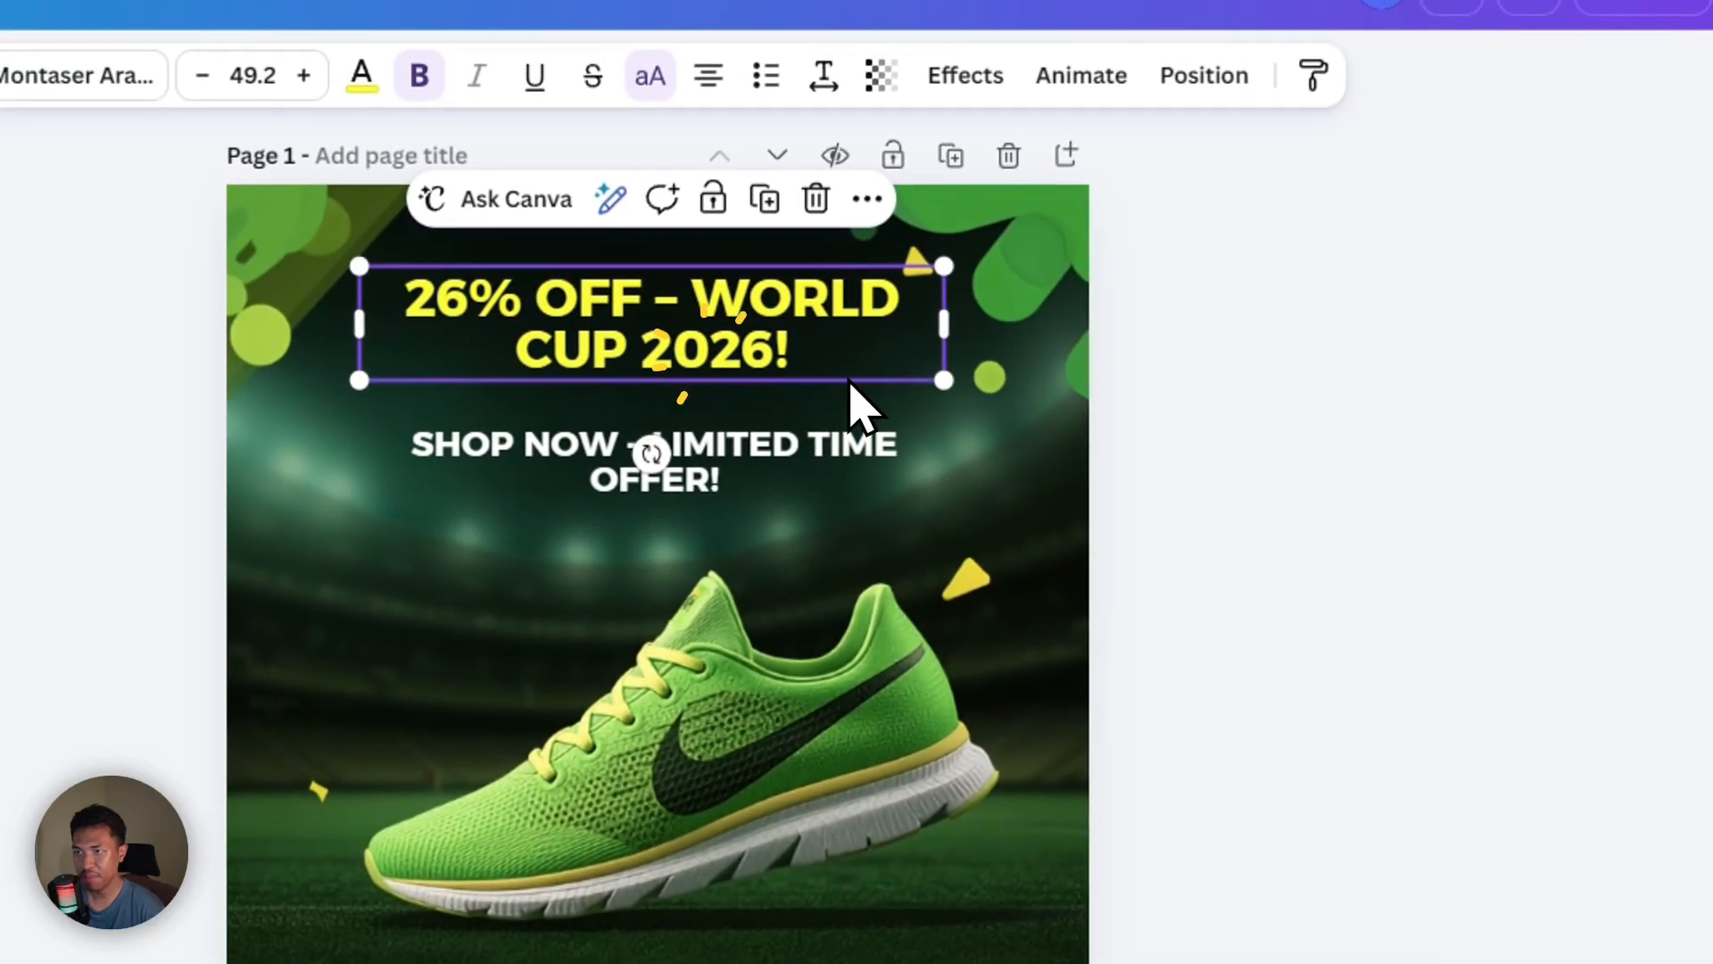
left_click_drag(1052, 68, 1135, 104)
left_click_drag(795, 363, 775, 332)
Step: Widen the "SHOP NOW – LIMITED TIME OFFER!" text box to fit one line, and move it up closer to the headline
left_click(741, 437)
left_click(833, 466)
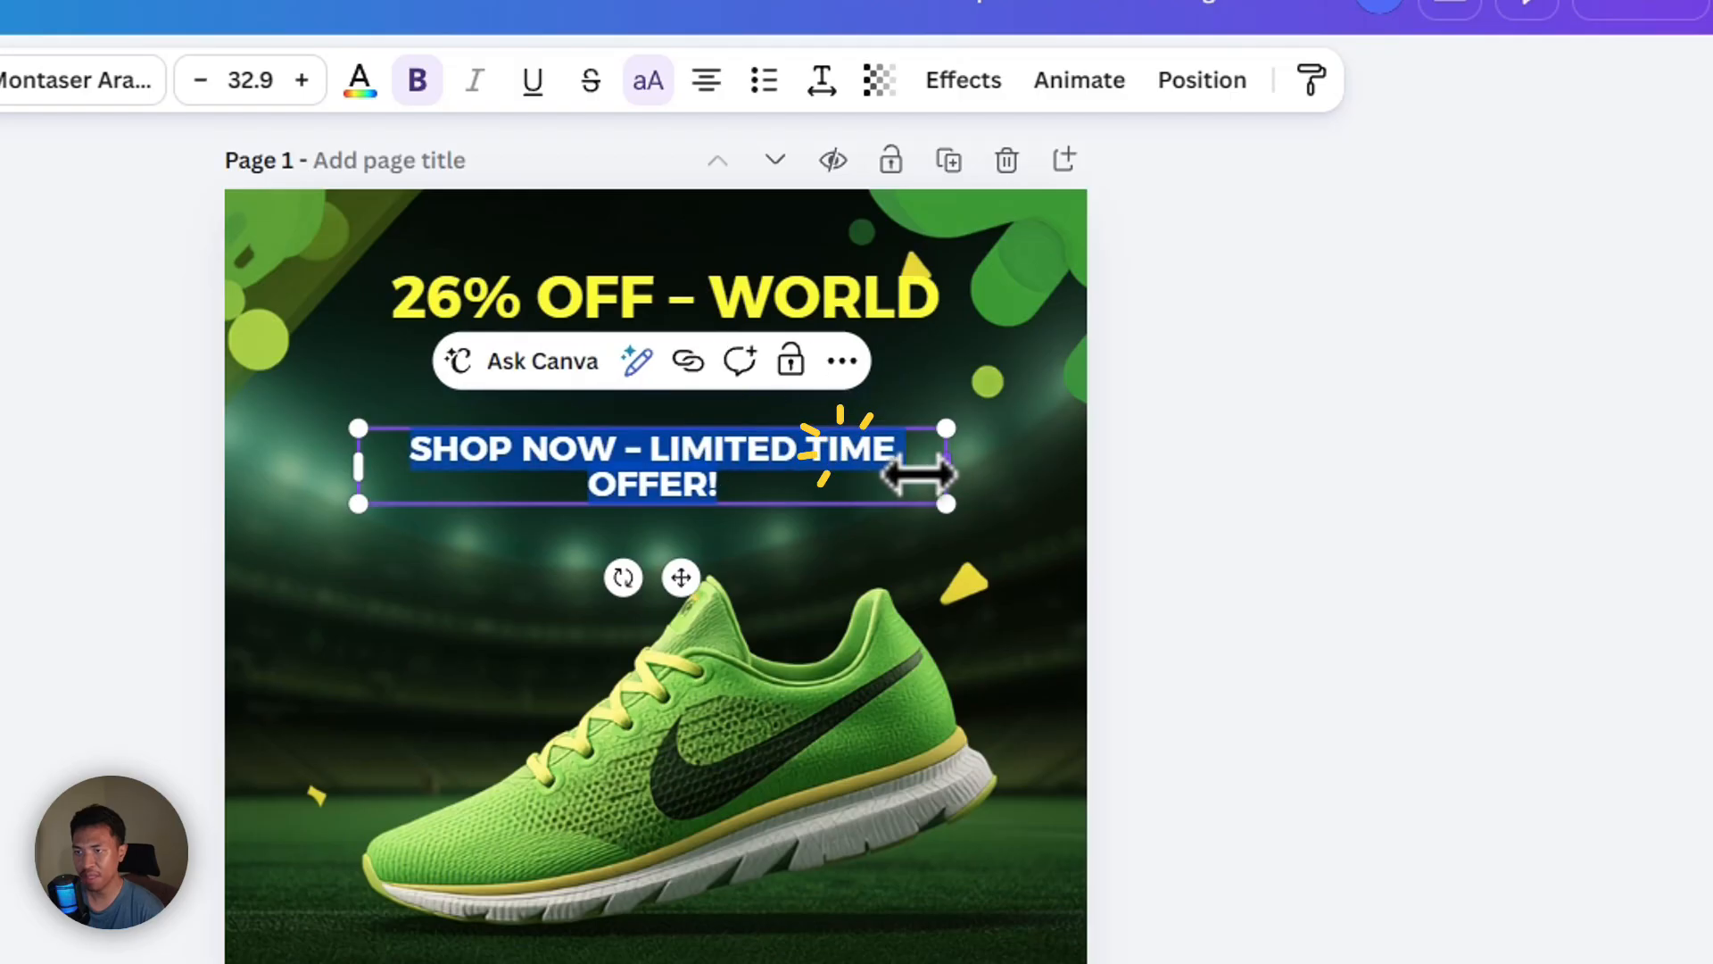
left_click_drag(946, 466, 1050, 460)
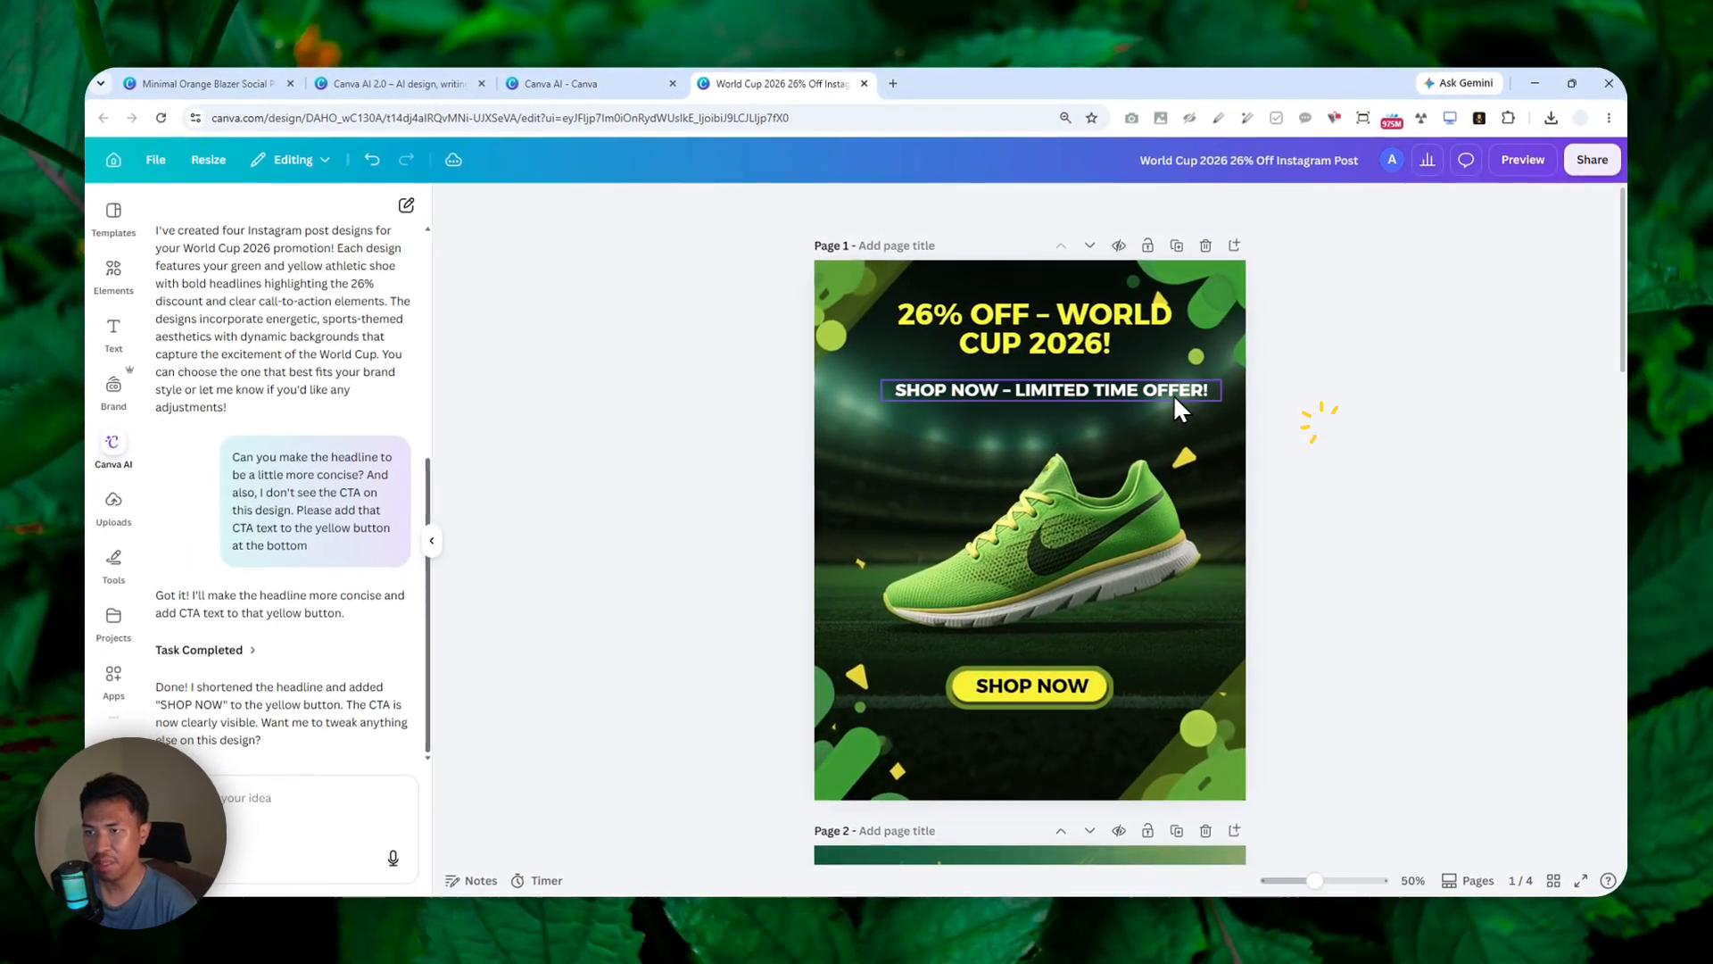
mouse_move(1062, 388)
left_mouse_down()
mouse_move(1033, 366)
mouse_move(1062, 365)
left_mouse_up()
Step: Ask Canva AI to create a square aspect ratio (1:1) version of this design
left_click(389, 791)
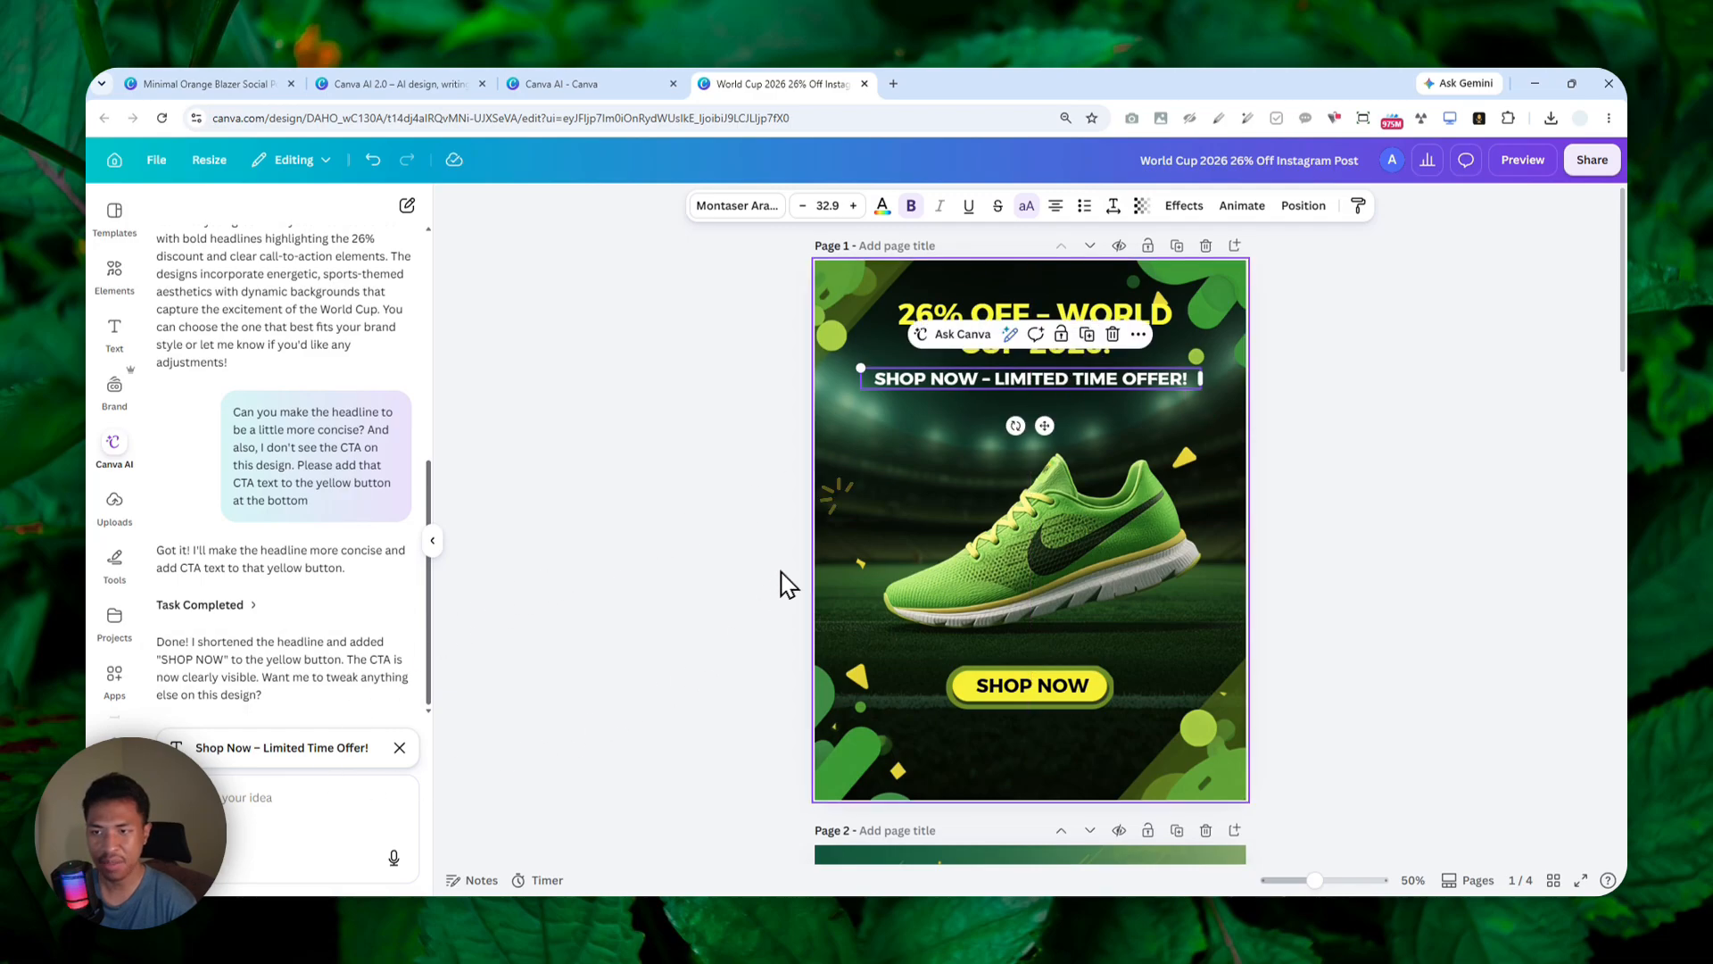
key("ctrl+space")
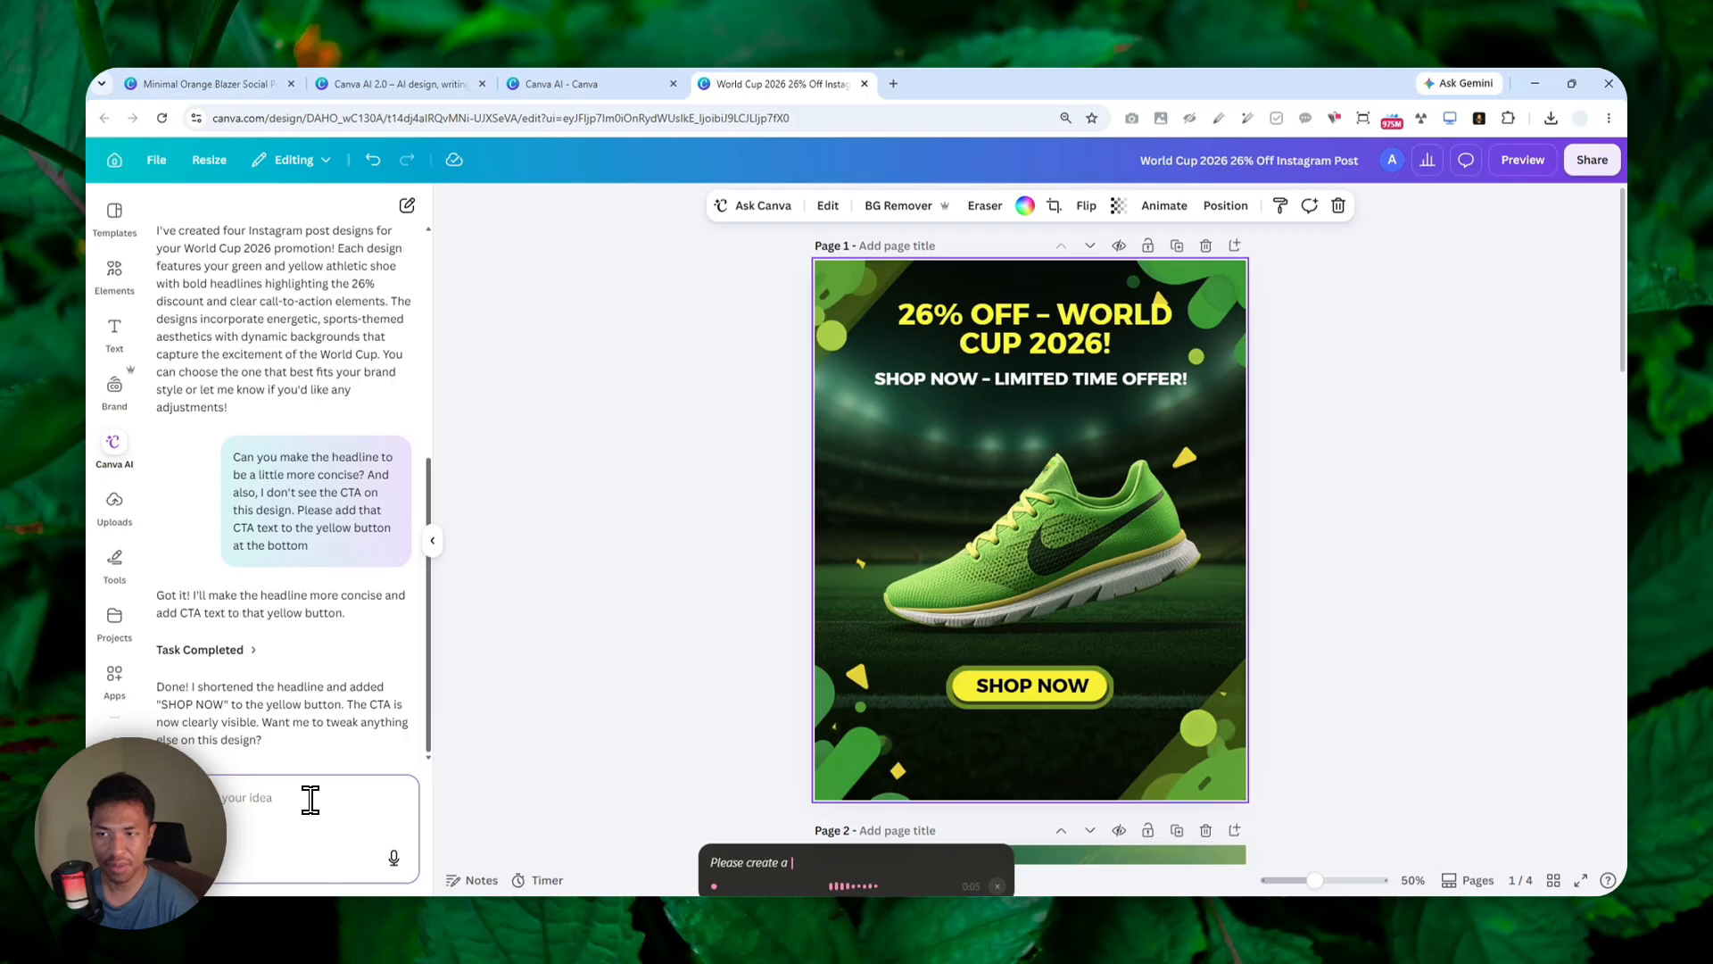
type("Please create a square aspect ratio version")
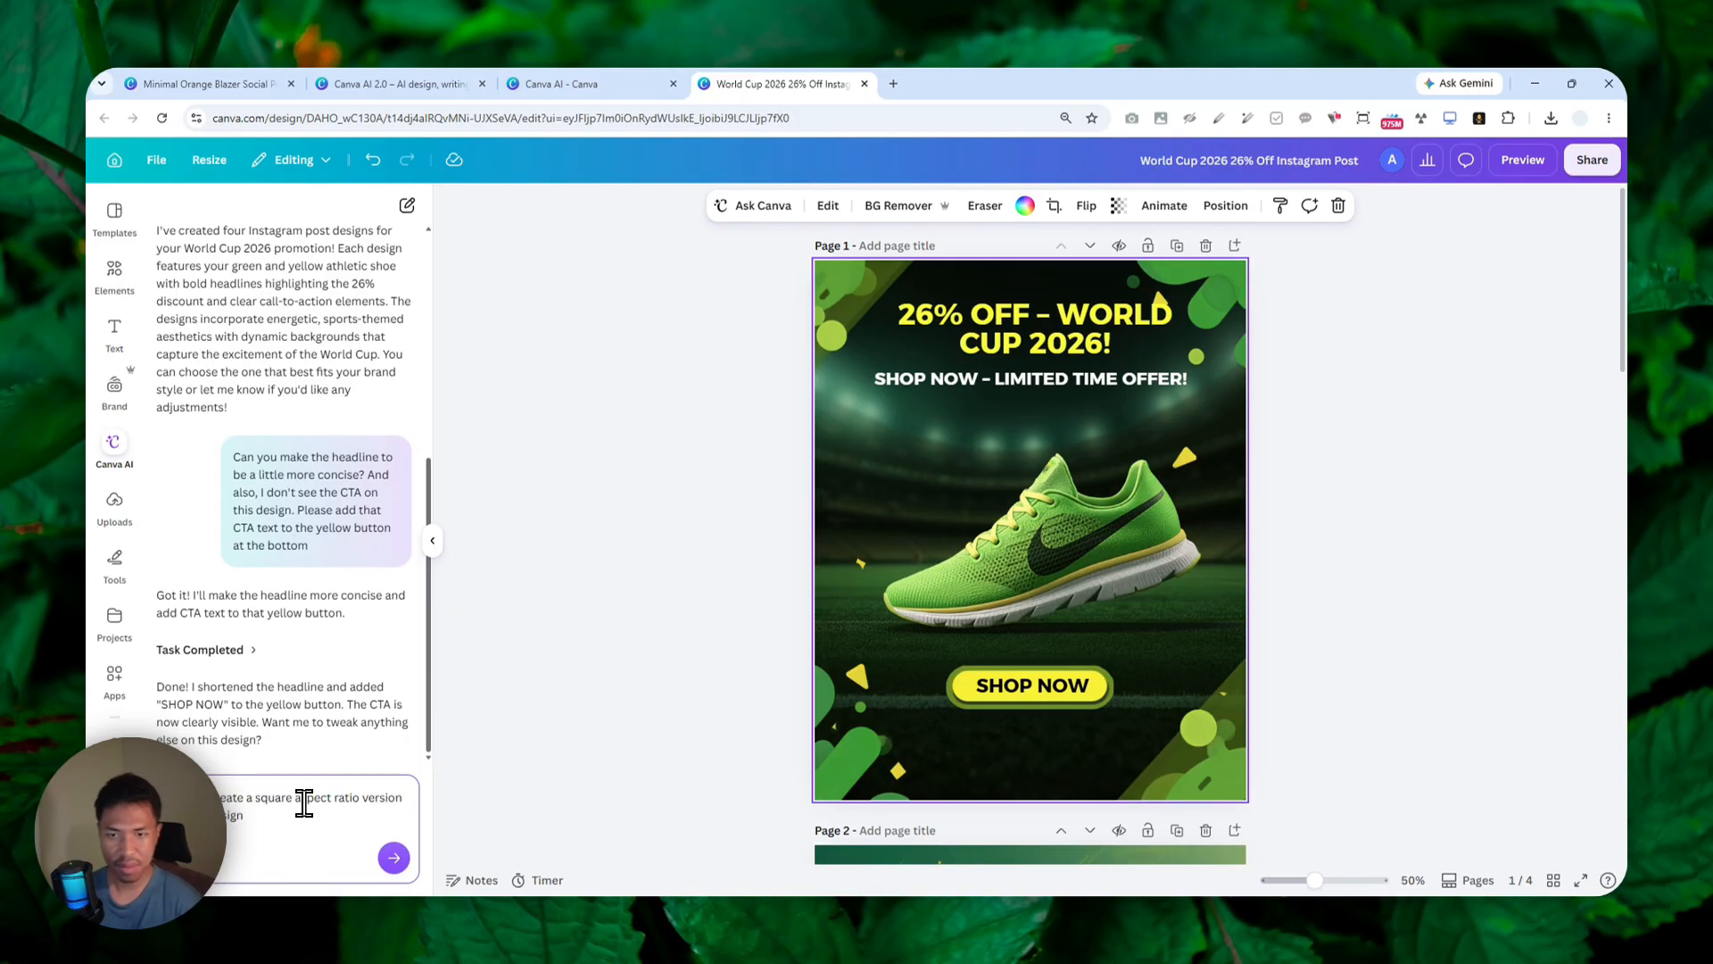
left_click(361, 794)
type("(1:1)")
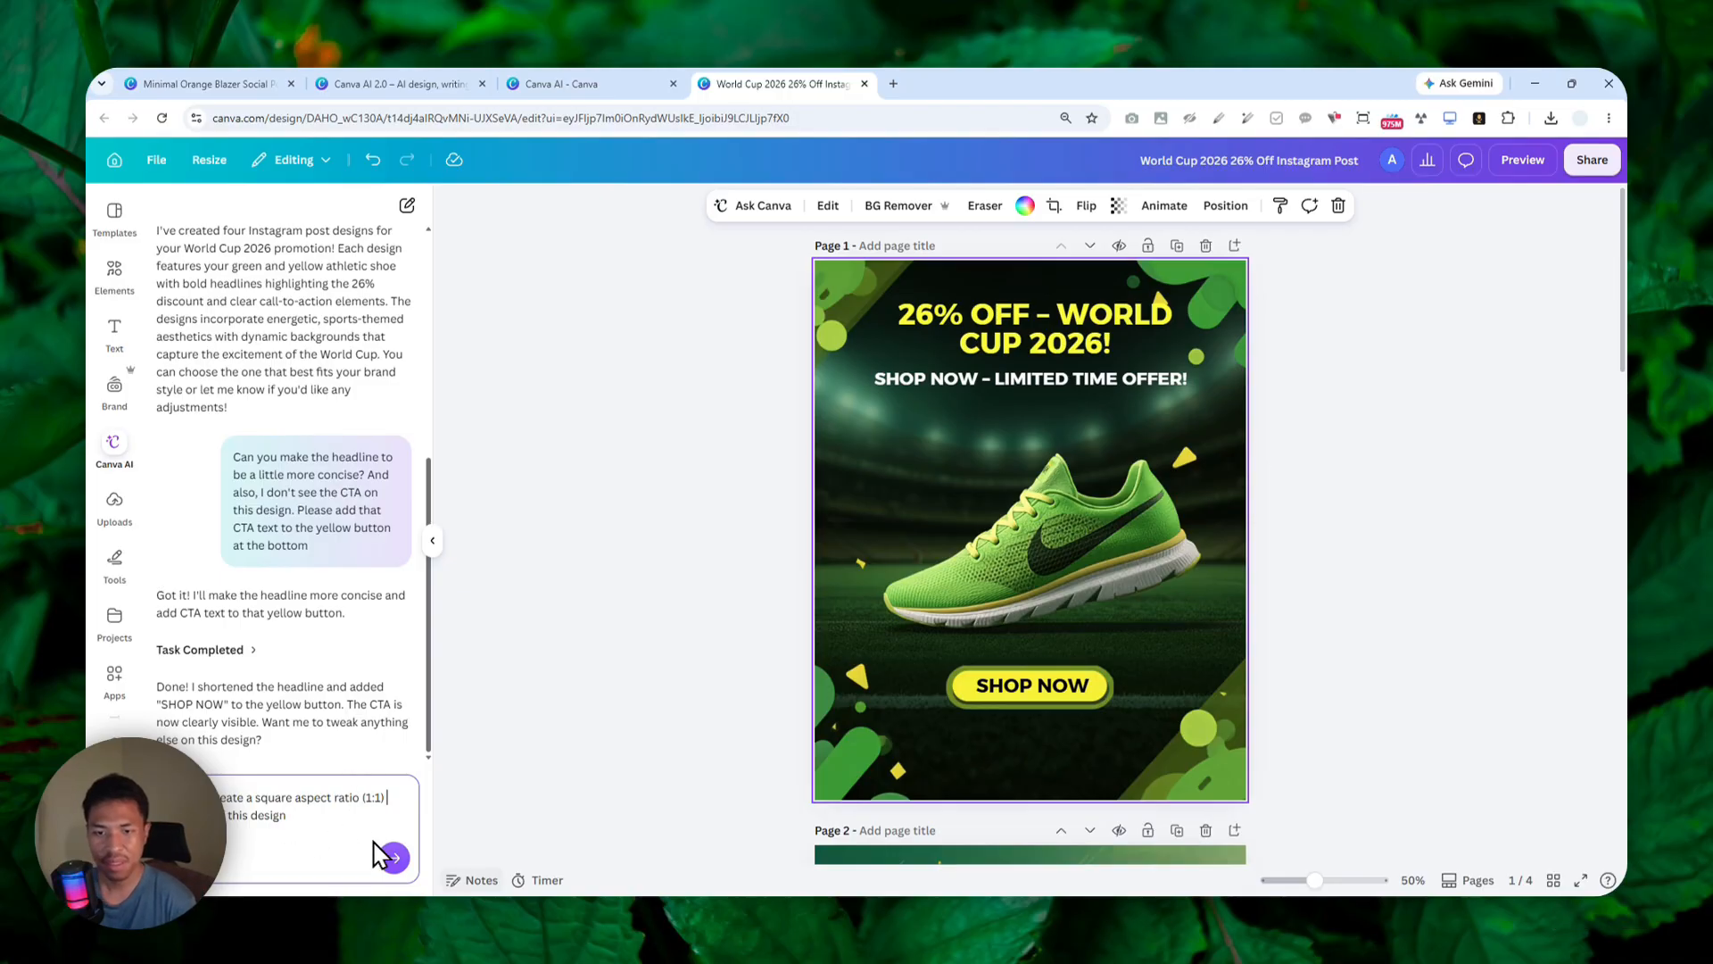
left_click(396, 859)
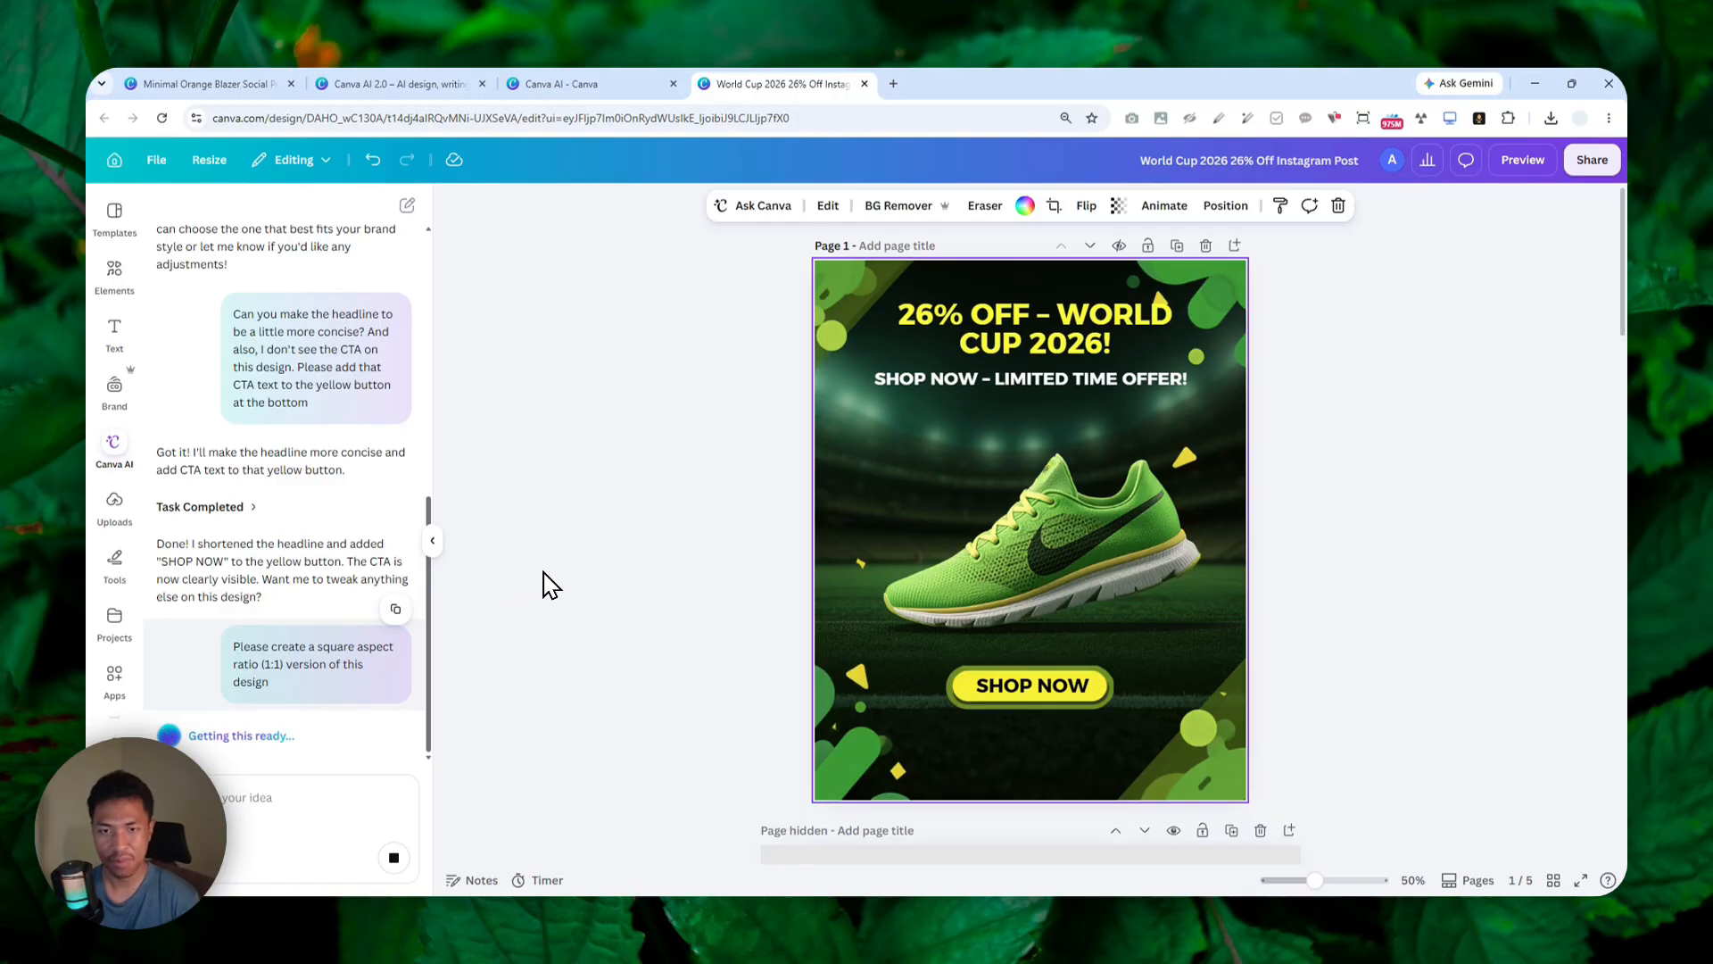
key("ctrl+F11")
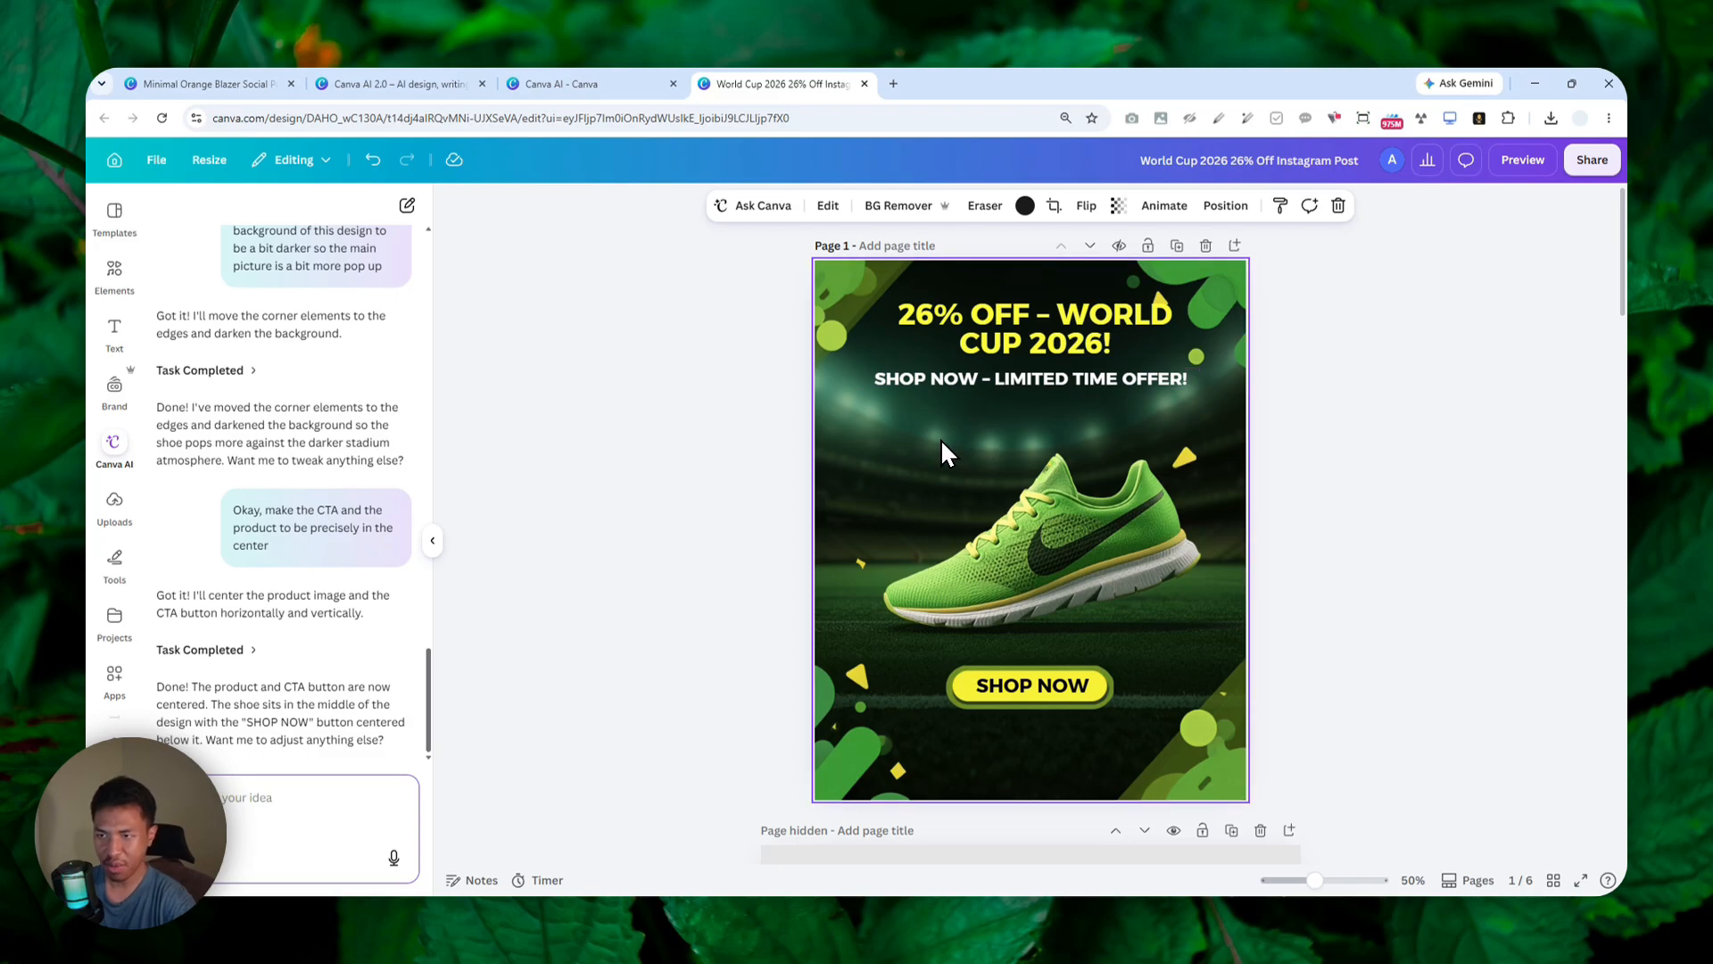
Step: Review the square 1:1 design on page 6 along with the earlier AI edit requests in the chat
scroll(876, 442, "down", 10)
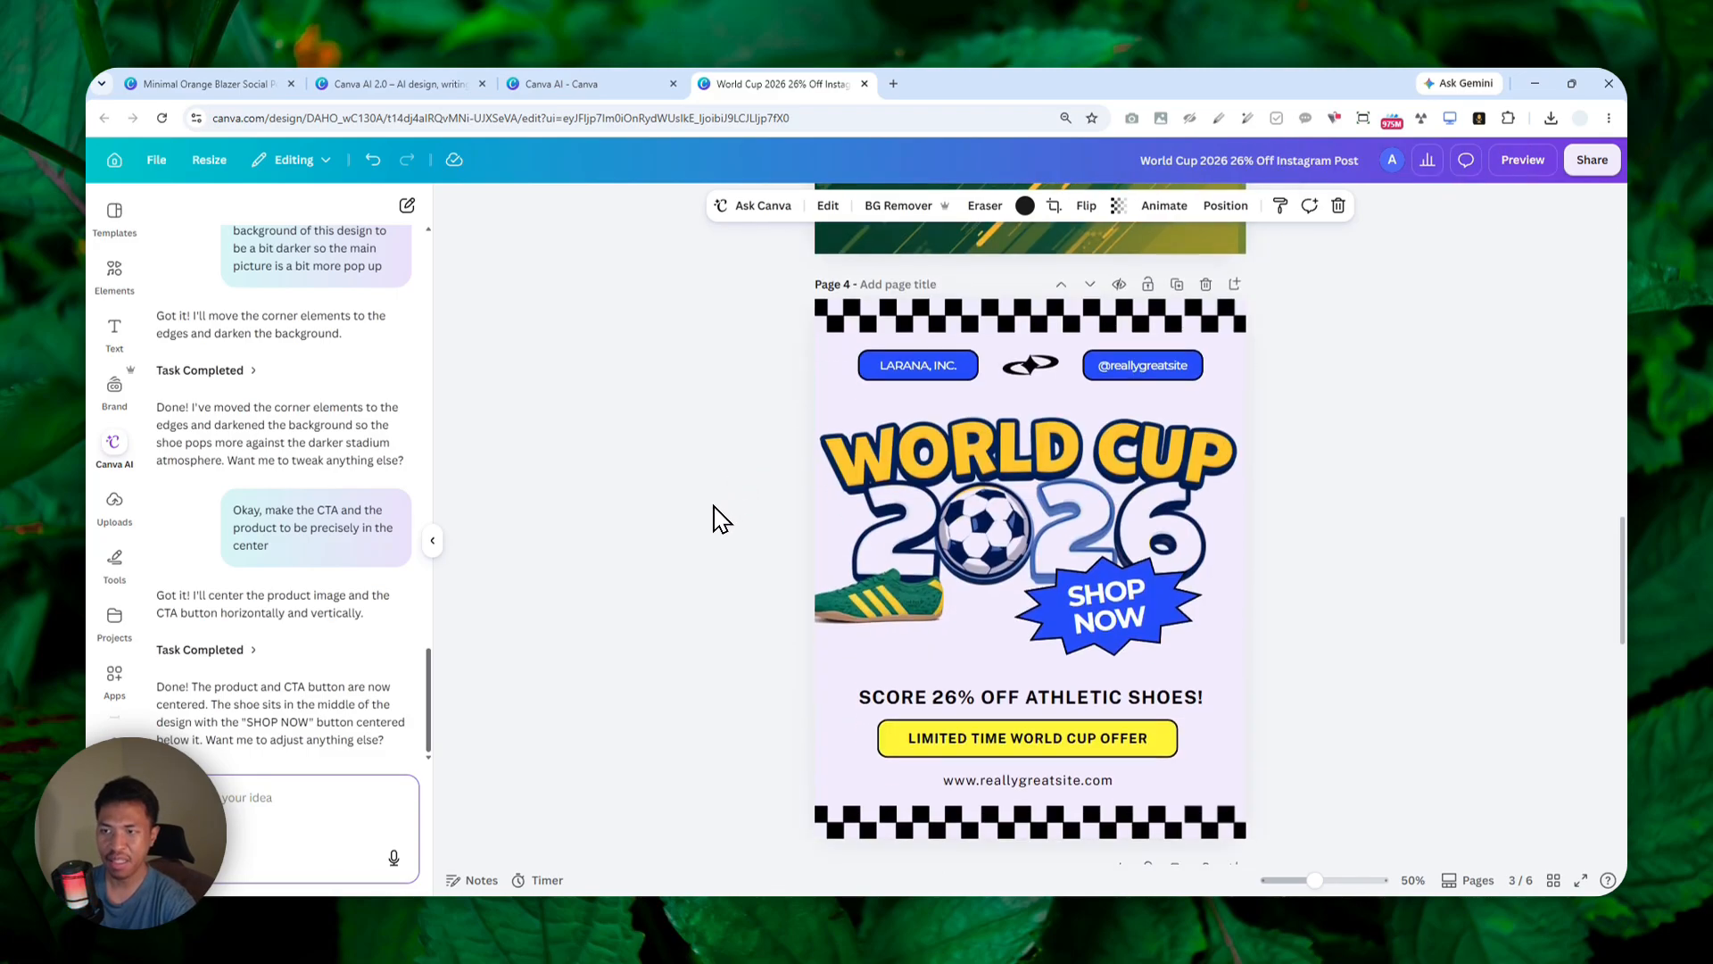
scroll(713, 526, "down", 10)
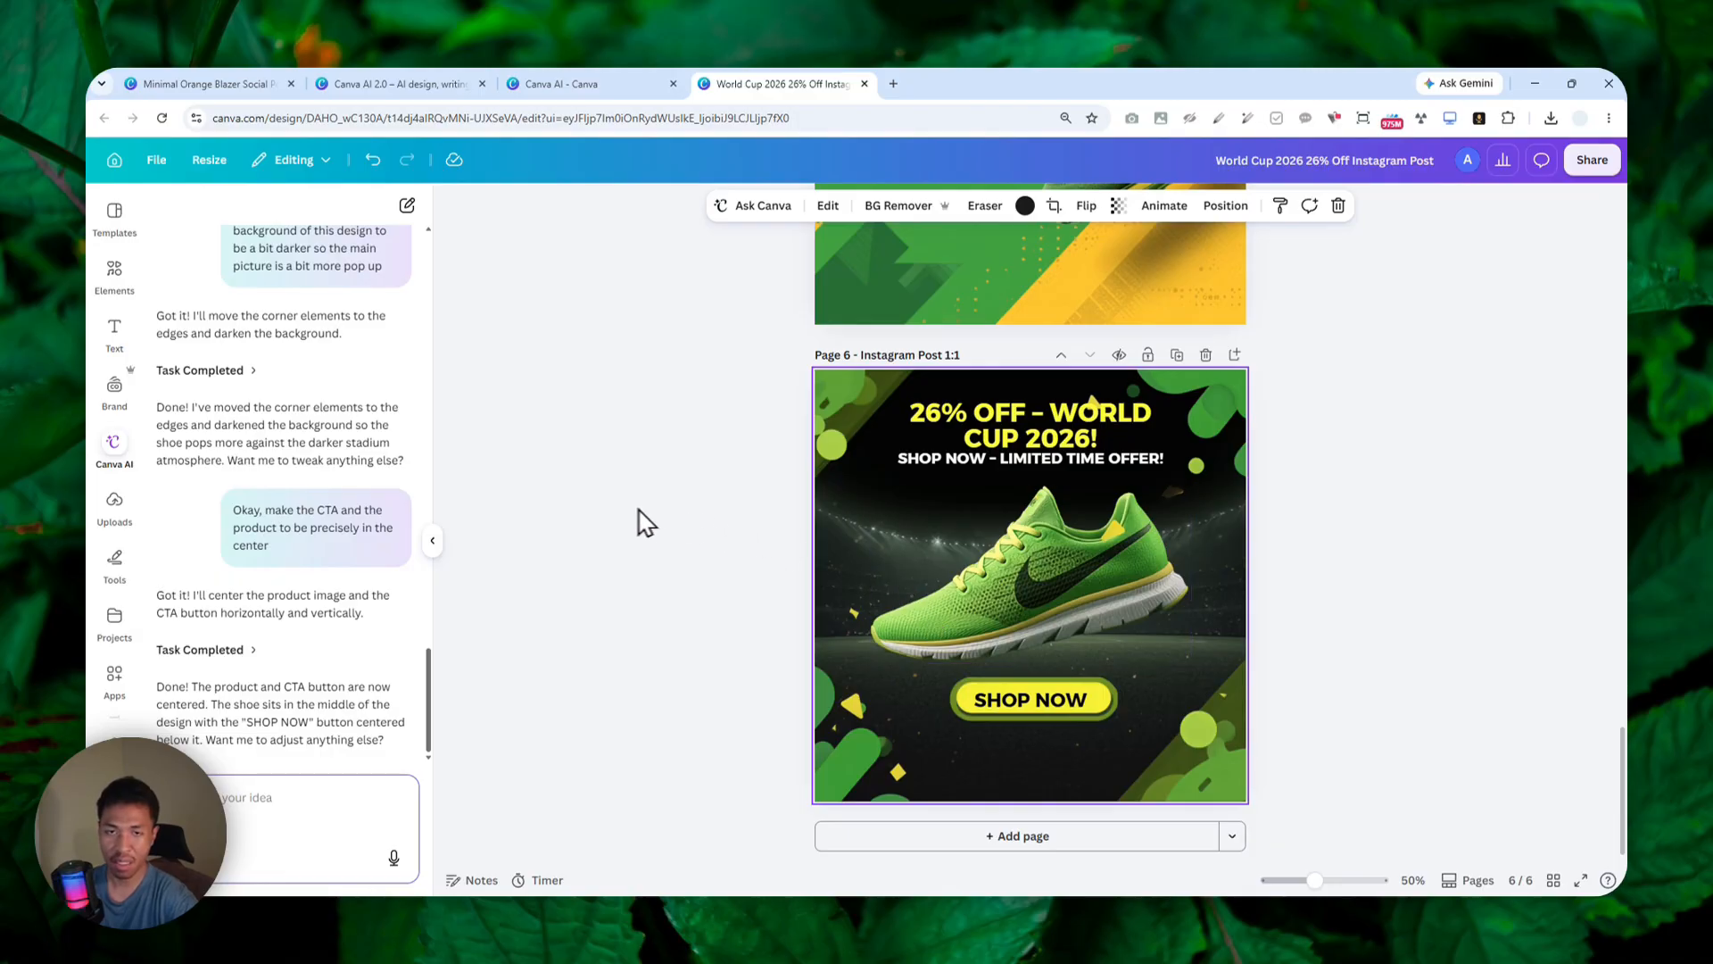
scroll(297, 515, "up", 4)
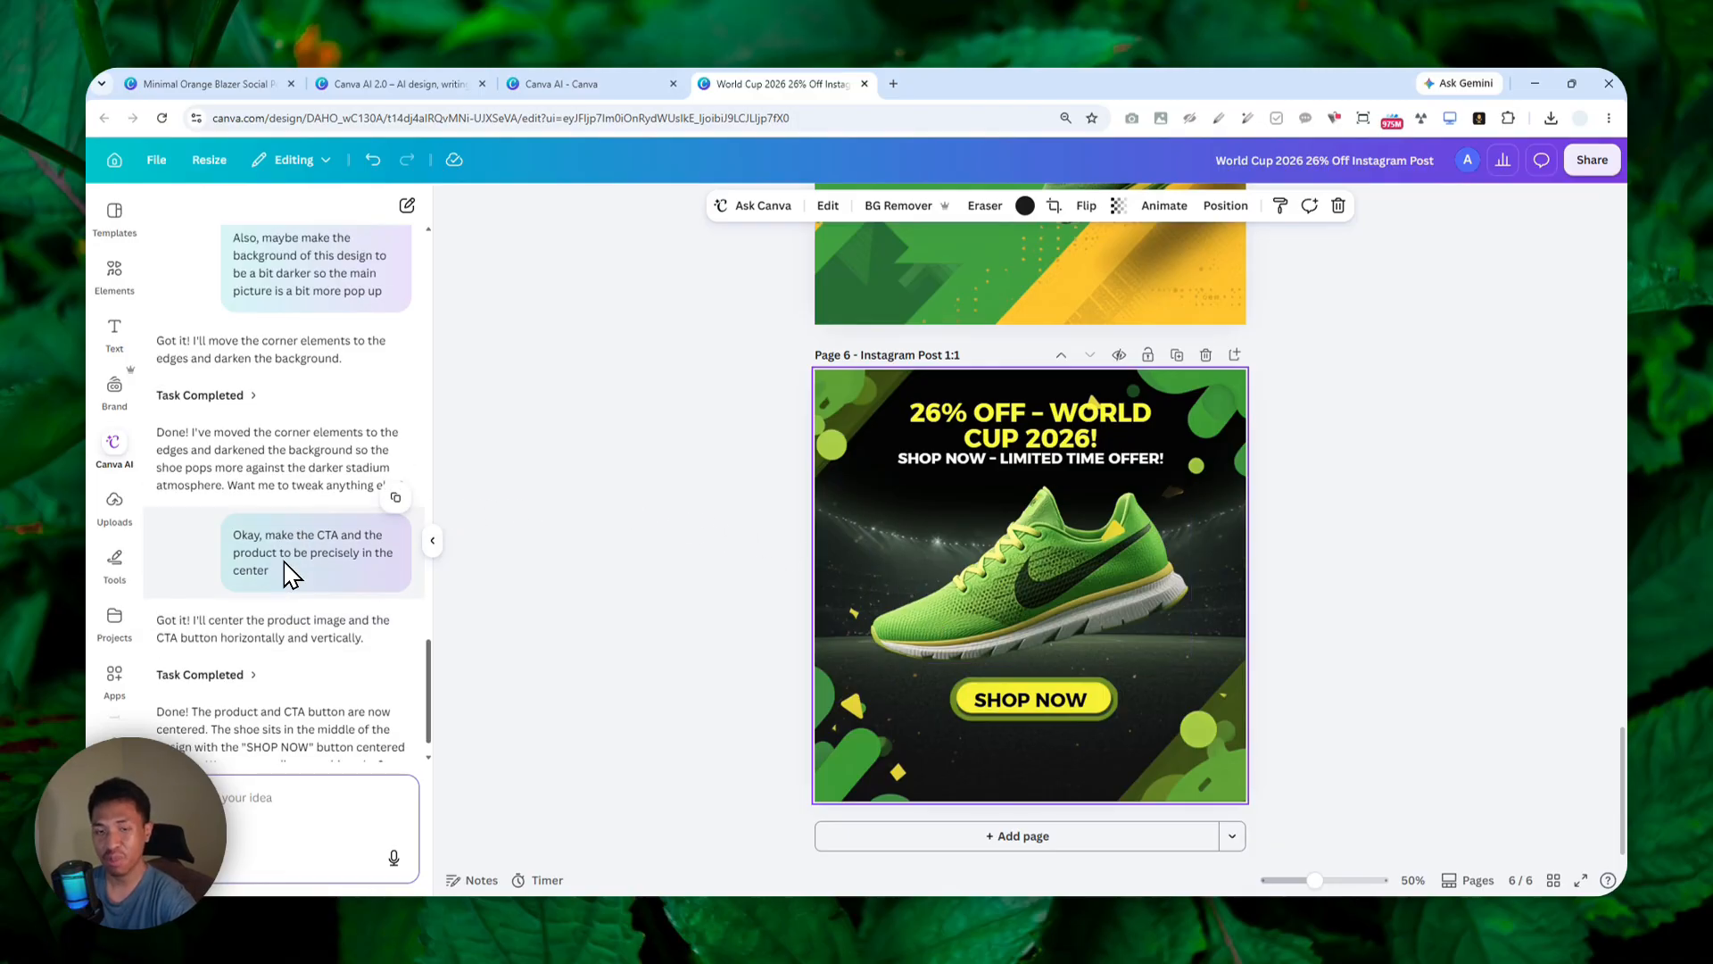
scroll(303, 522, "up", 4)
scroll(312, 500, "down", 8)
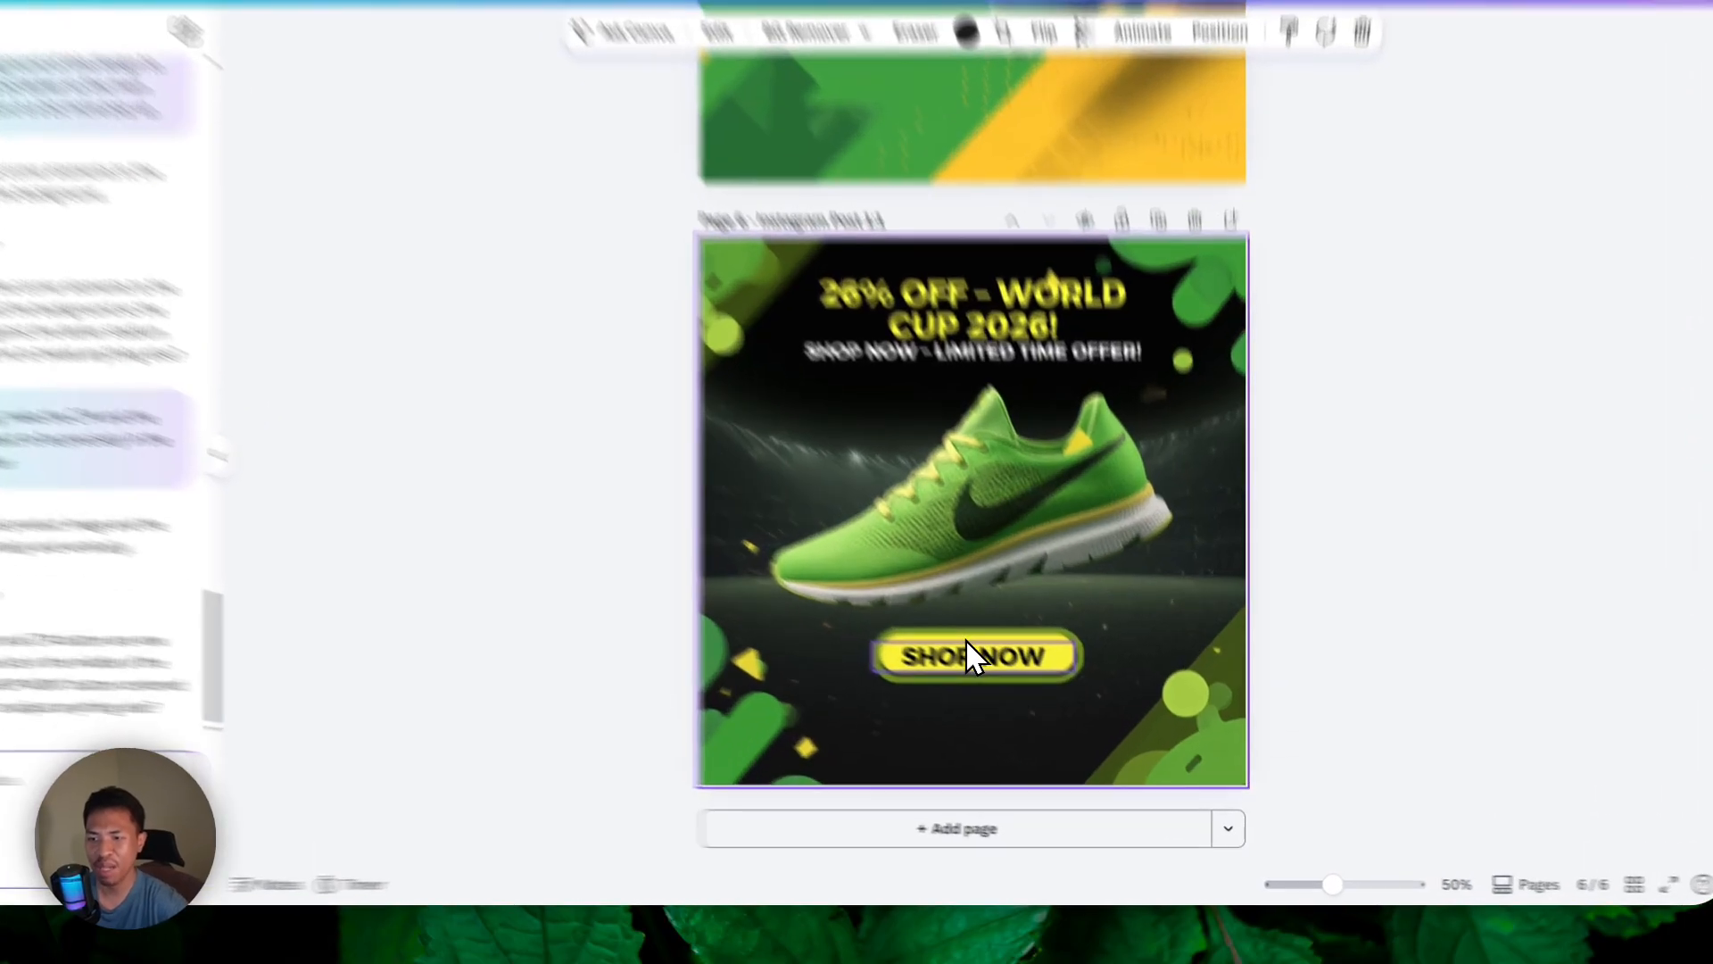
Step: Select the "SHOP NOW" text together with its yellow button shape on page 6, and move both slightly lower beneath the shoe
left_click(1028, 698)
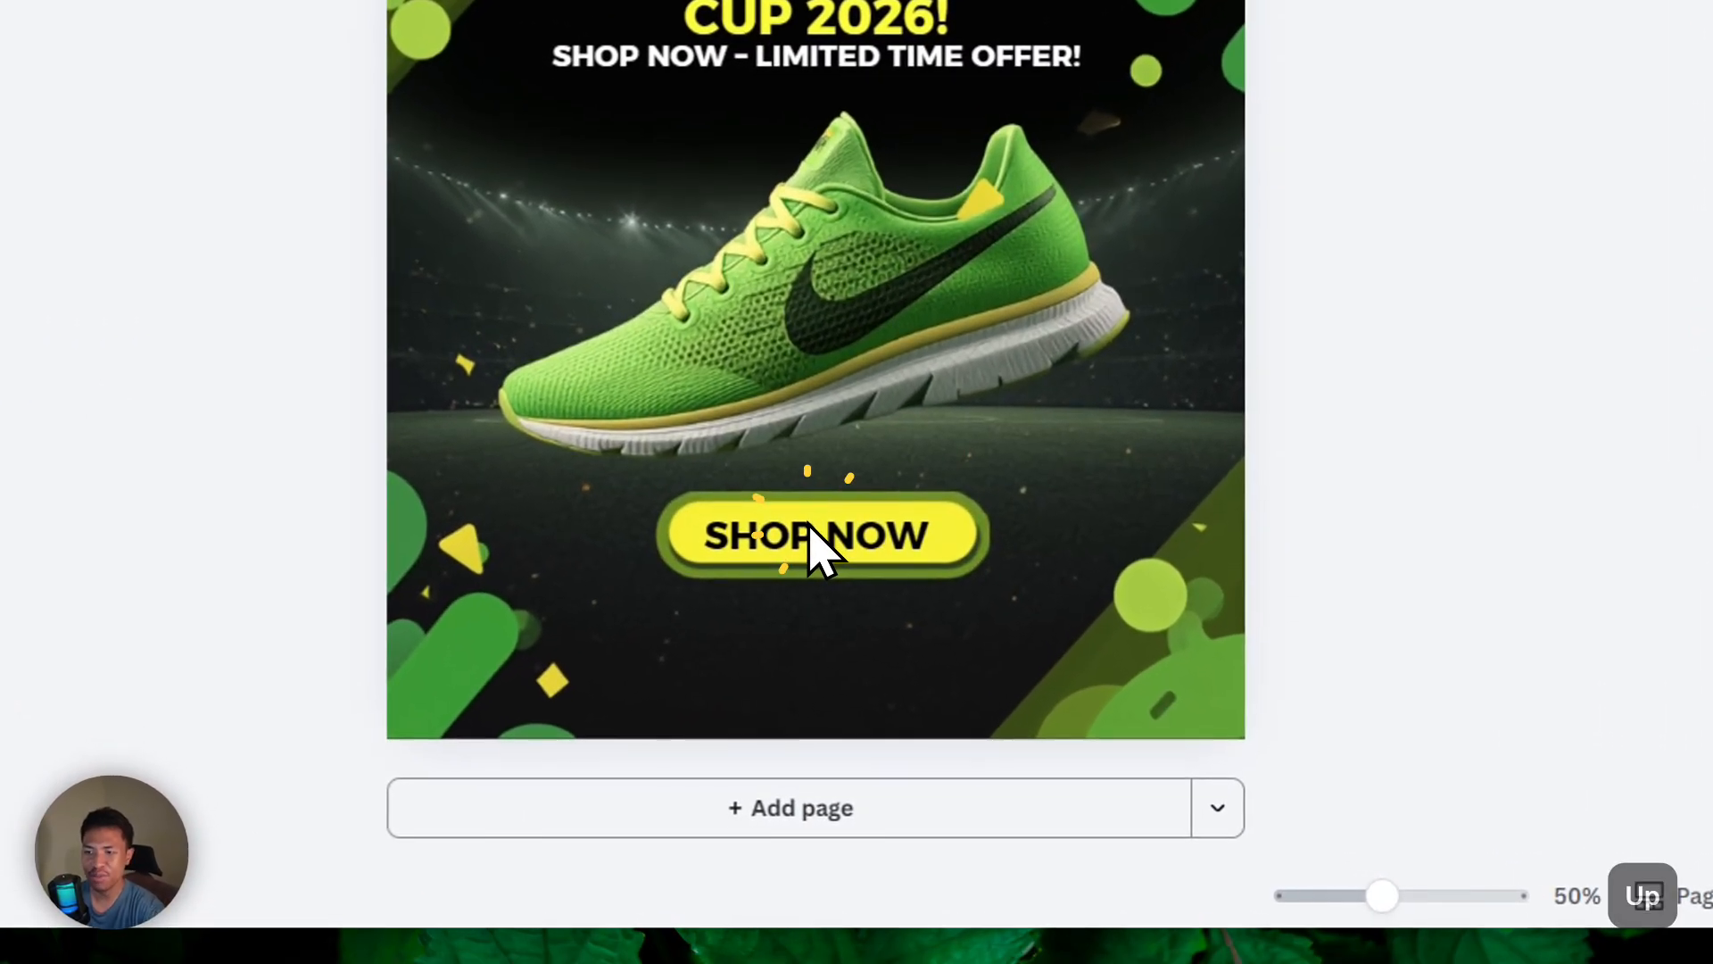
double_click(805, 534)
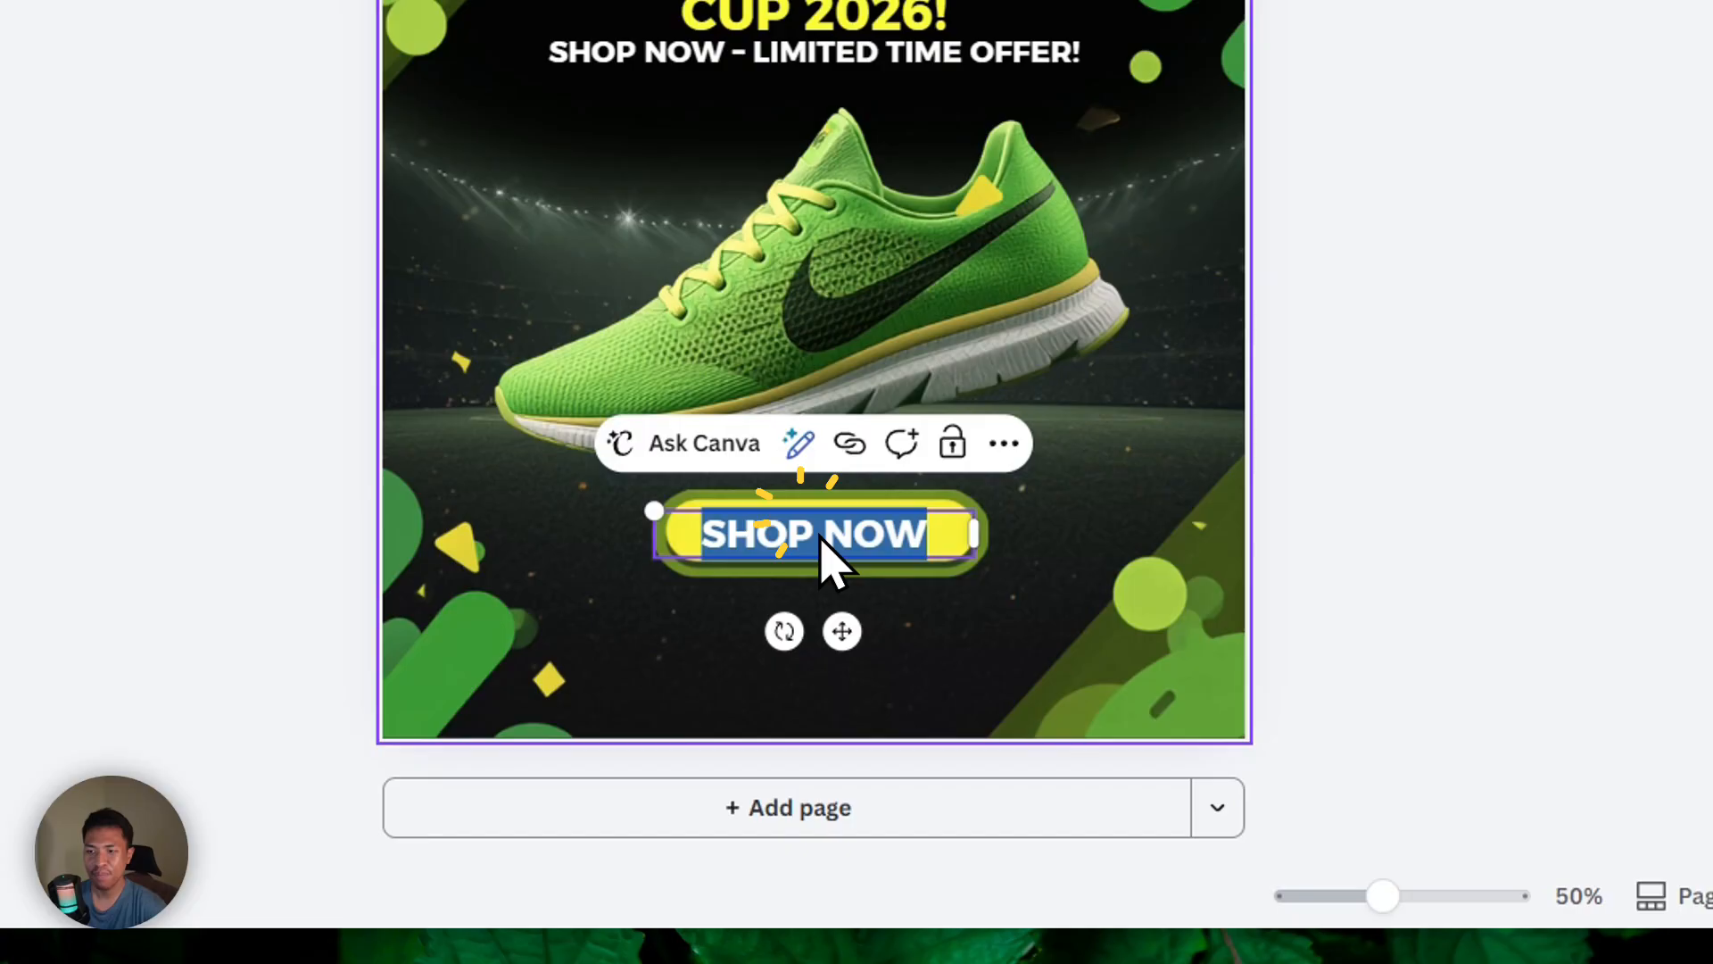
left_click(901, 611)
left_click(856, 559)
left_click(854, 578)
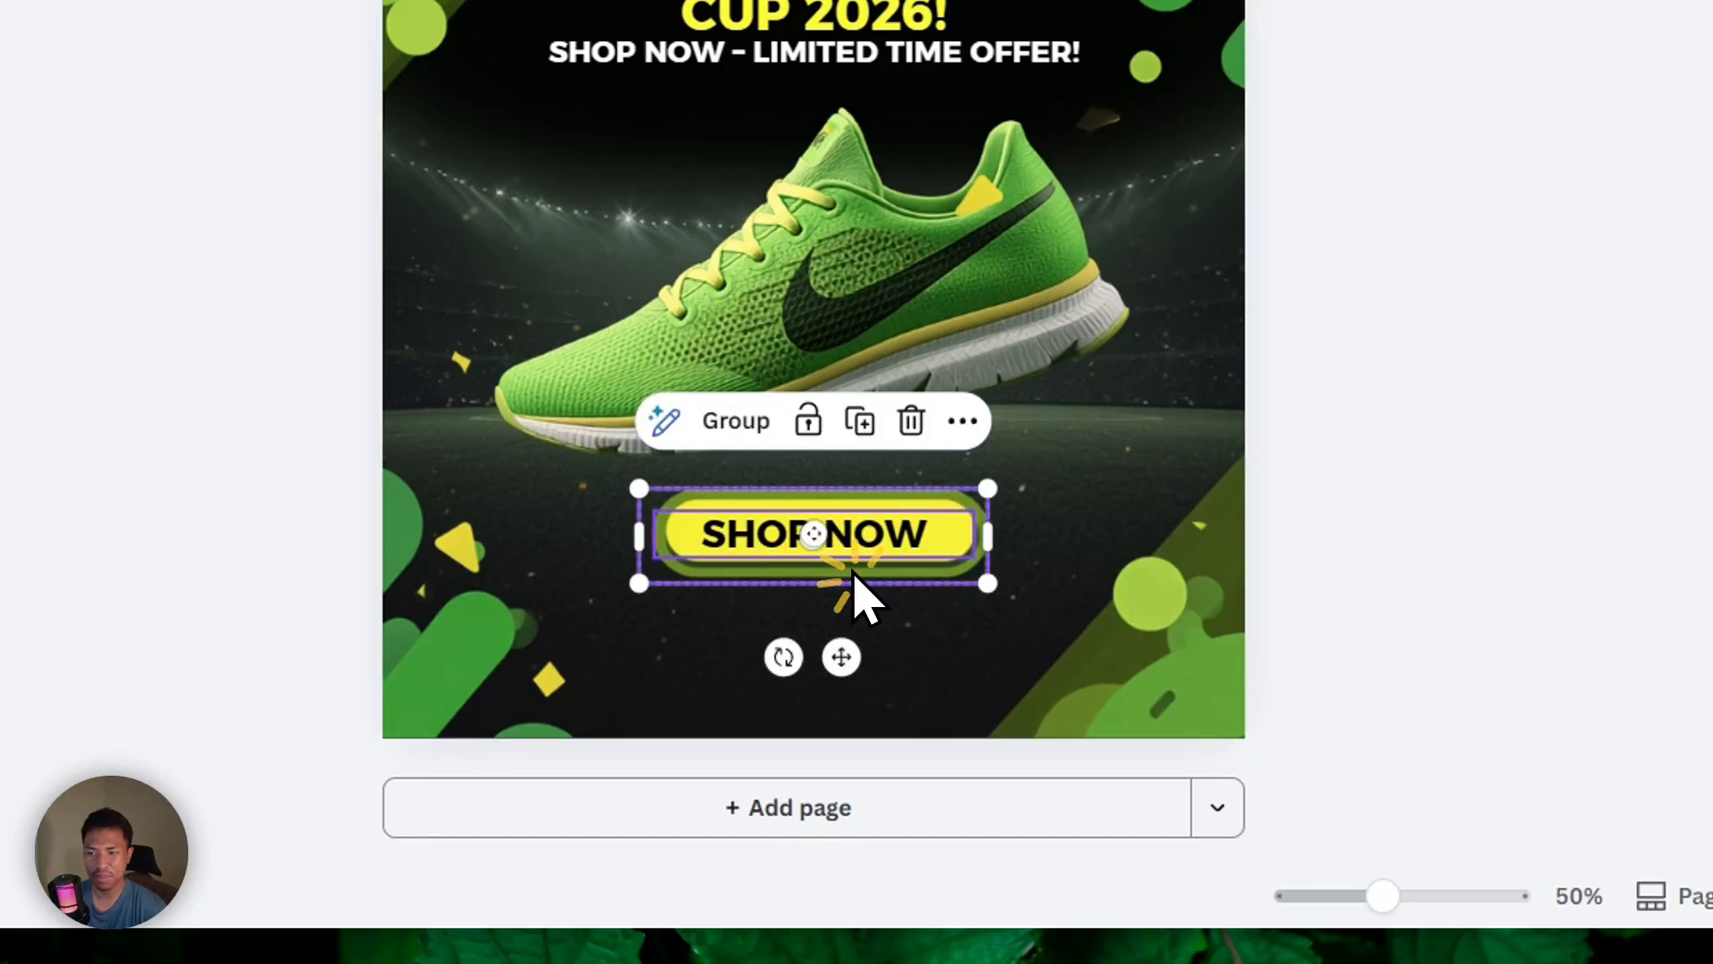
left_click_drag(866, 536, 856, 577)
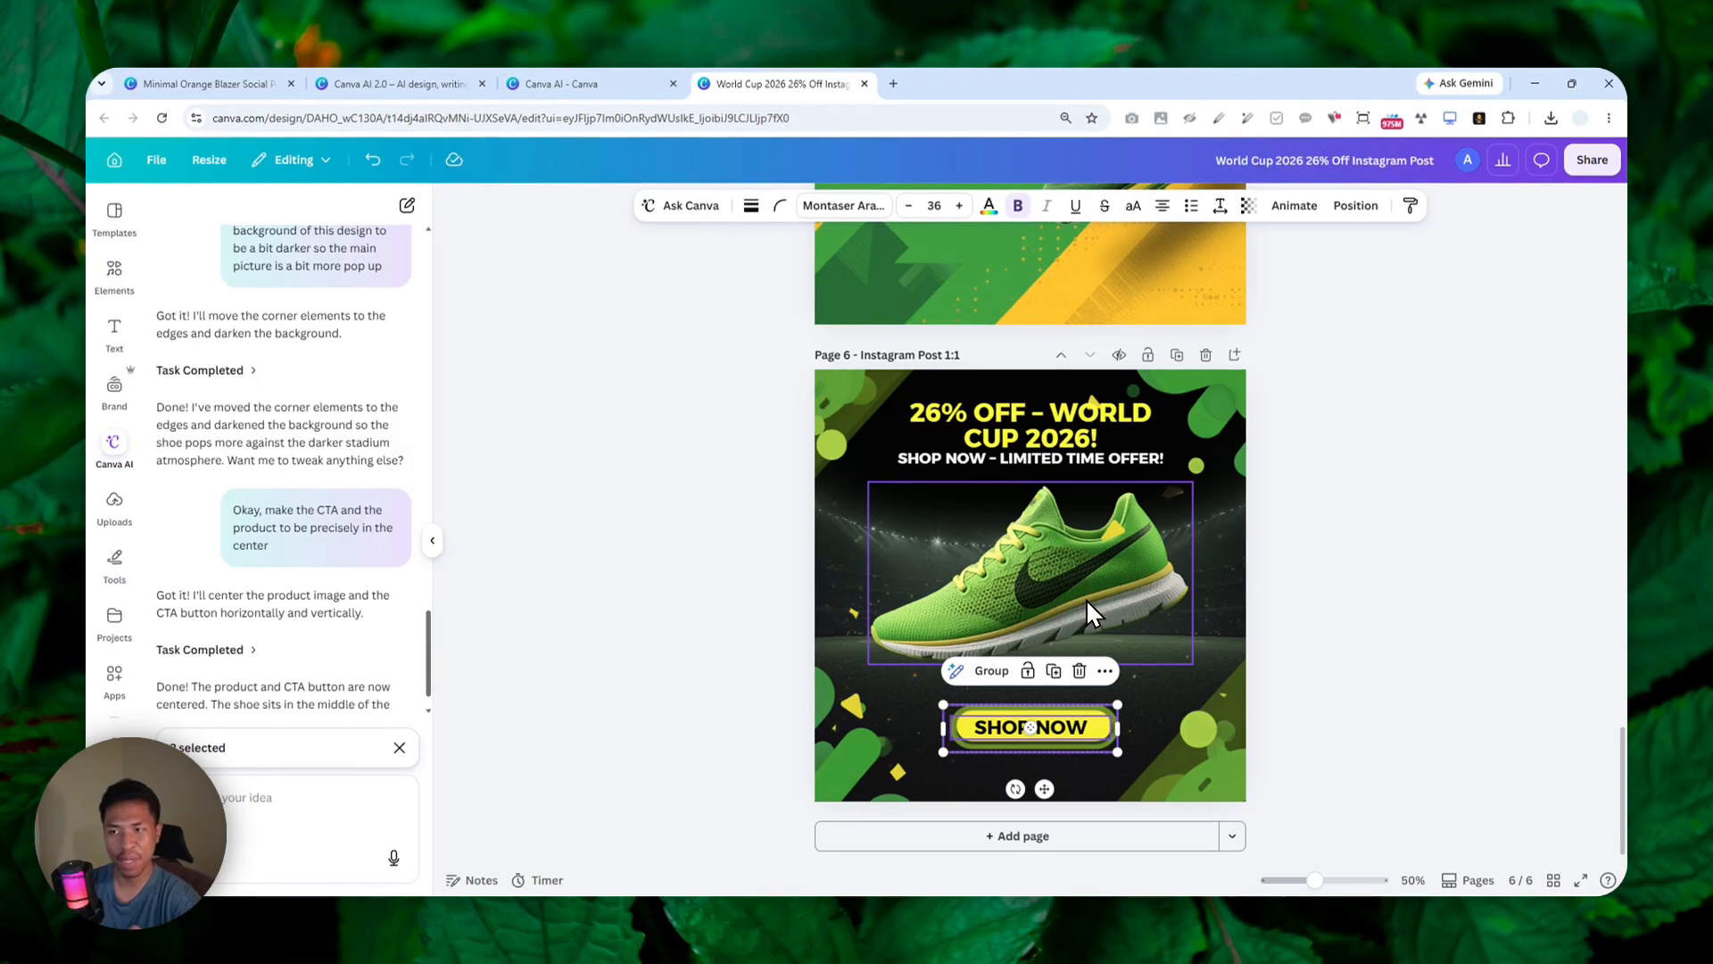
left_click(1229, 571)
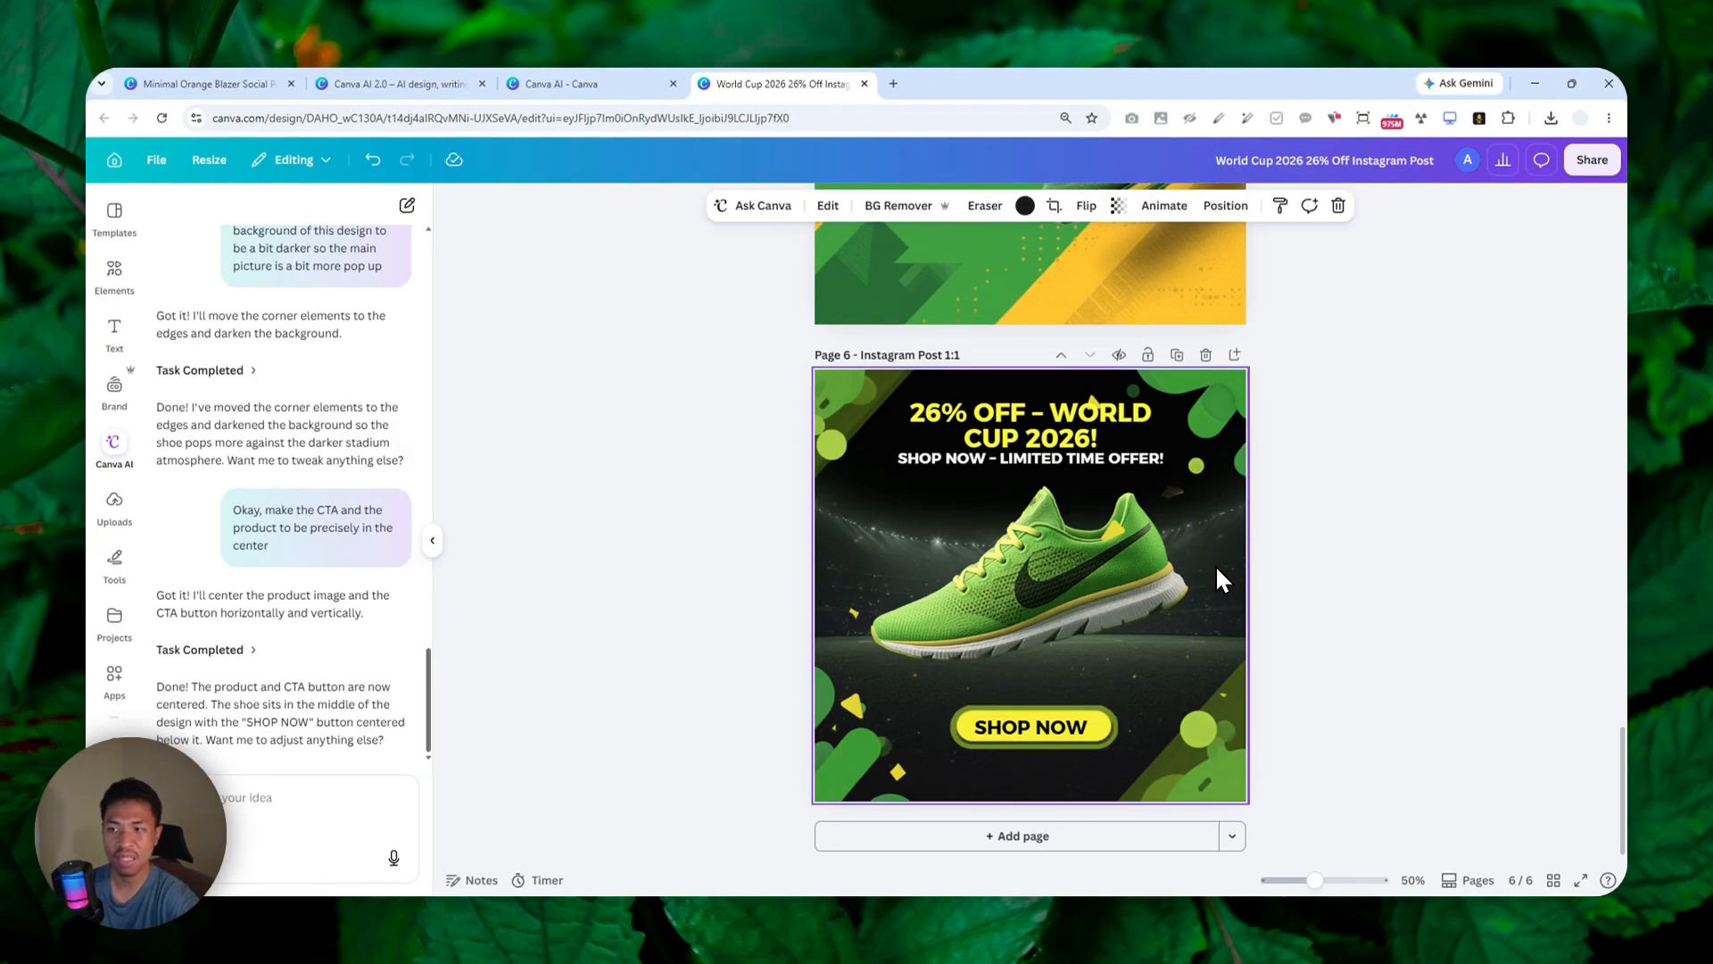
Step: Compare the original design on page 1 with the square 1:1 version on page 6
scroll(1218, 569, "up", 15)
scroll(1240, 549, "up", 5)
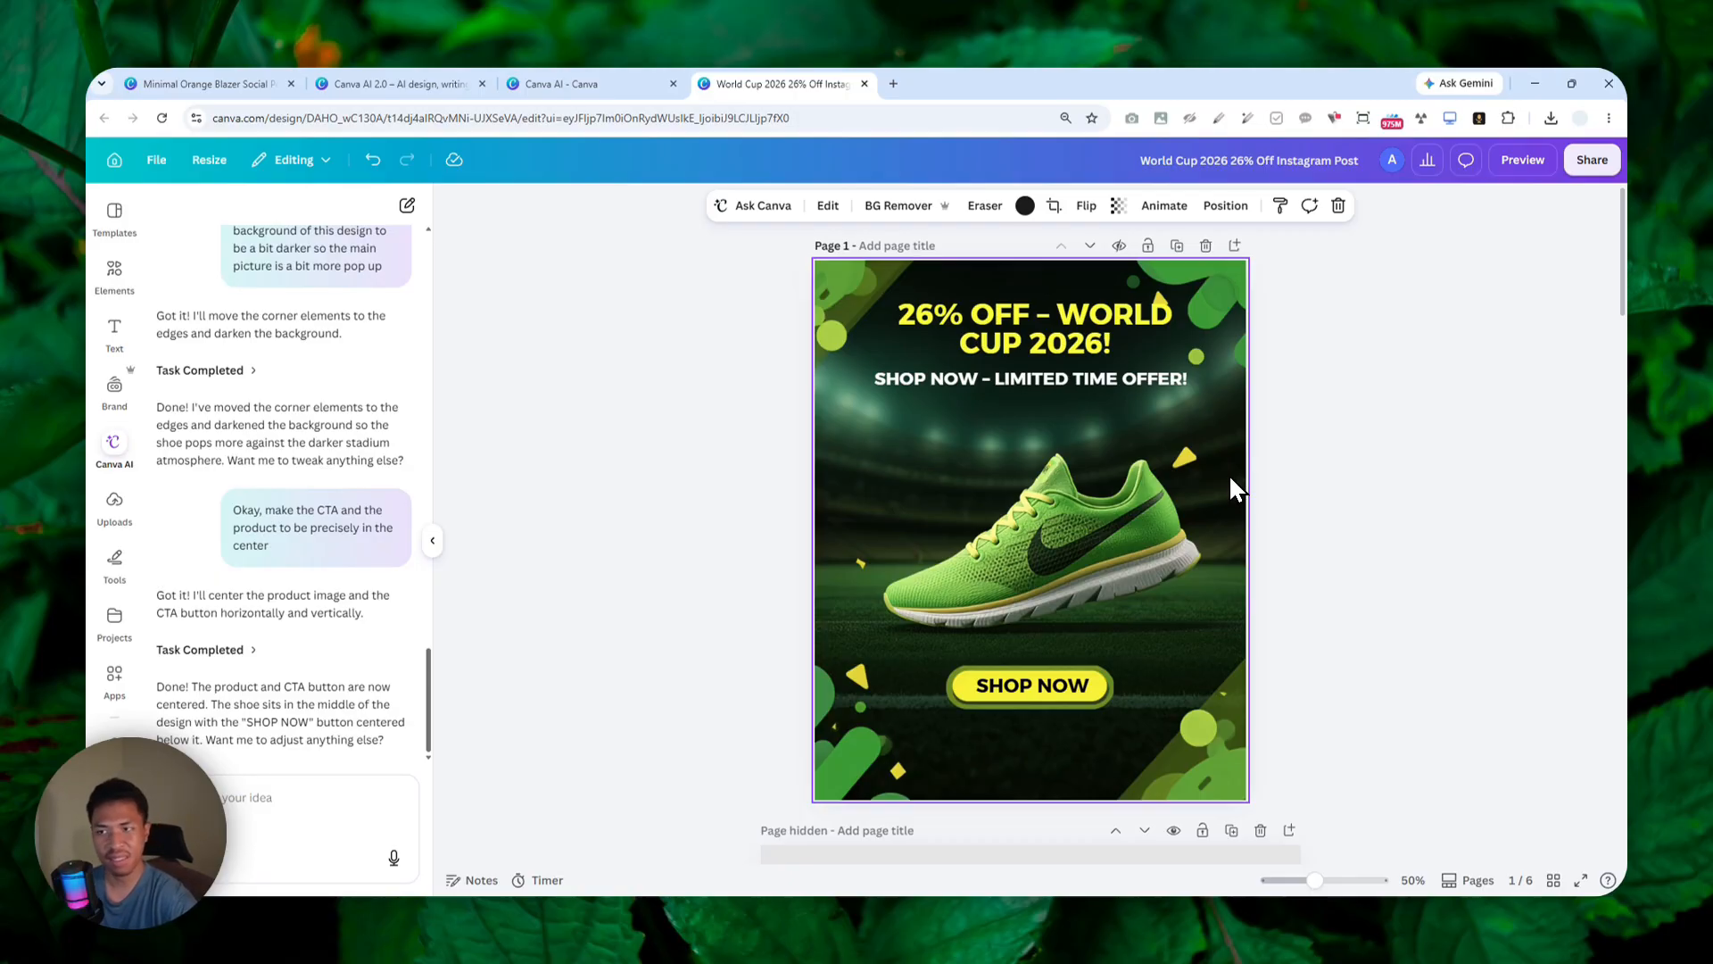
scroll(1222, 496, "down", 10)
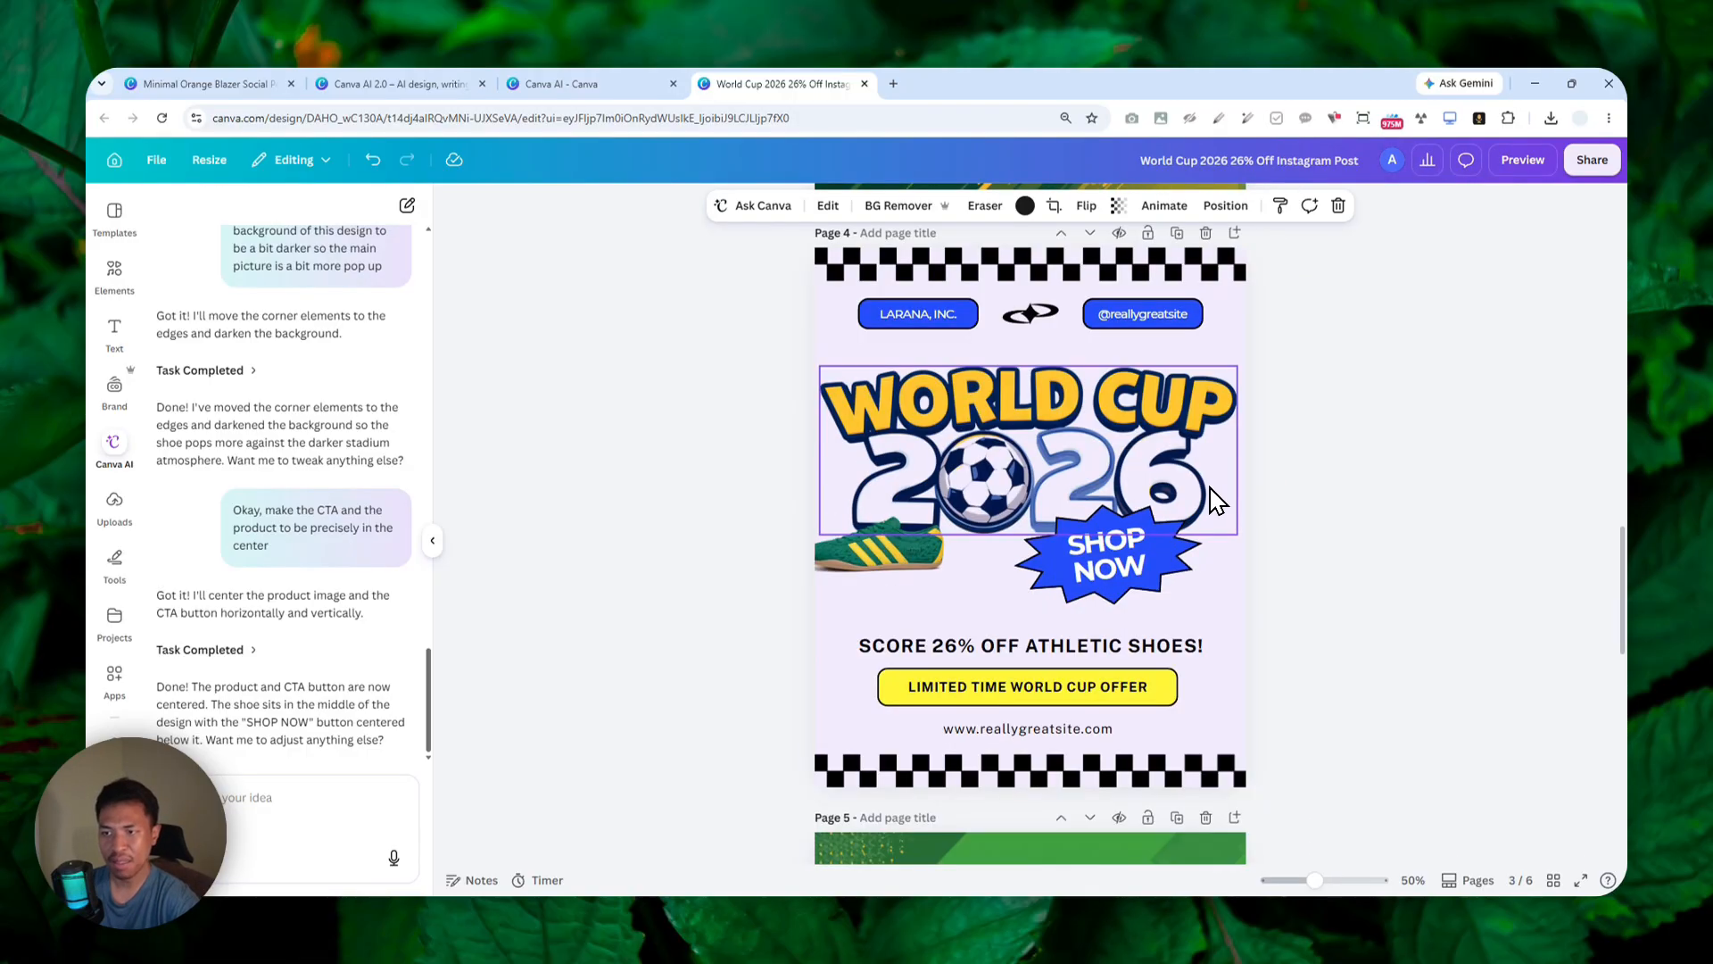
scroll(1212, 500, "down", 8)
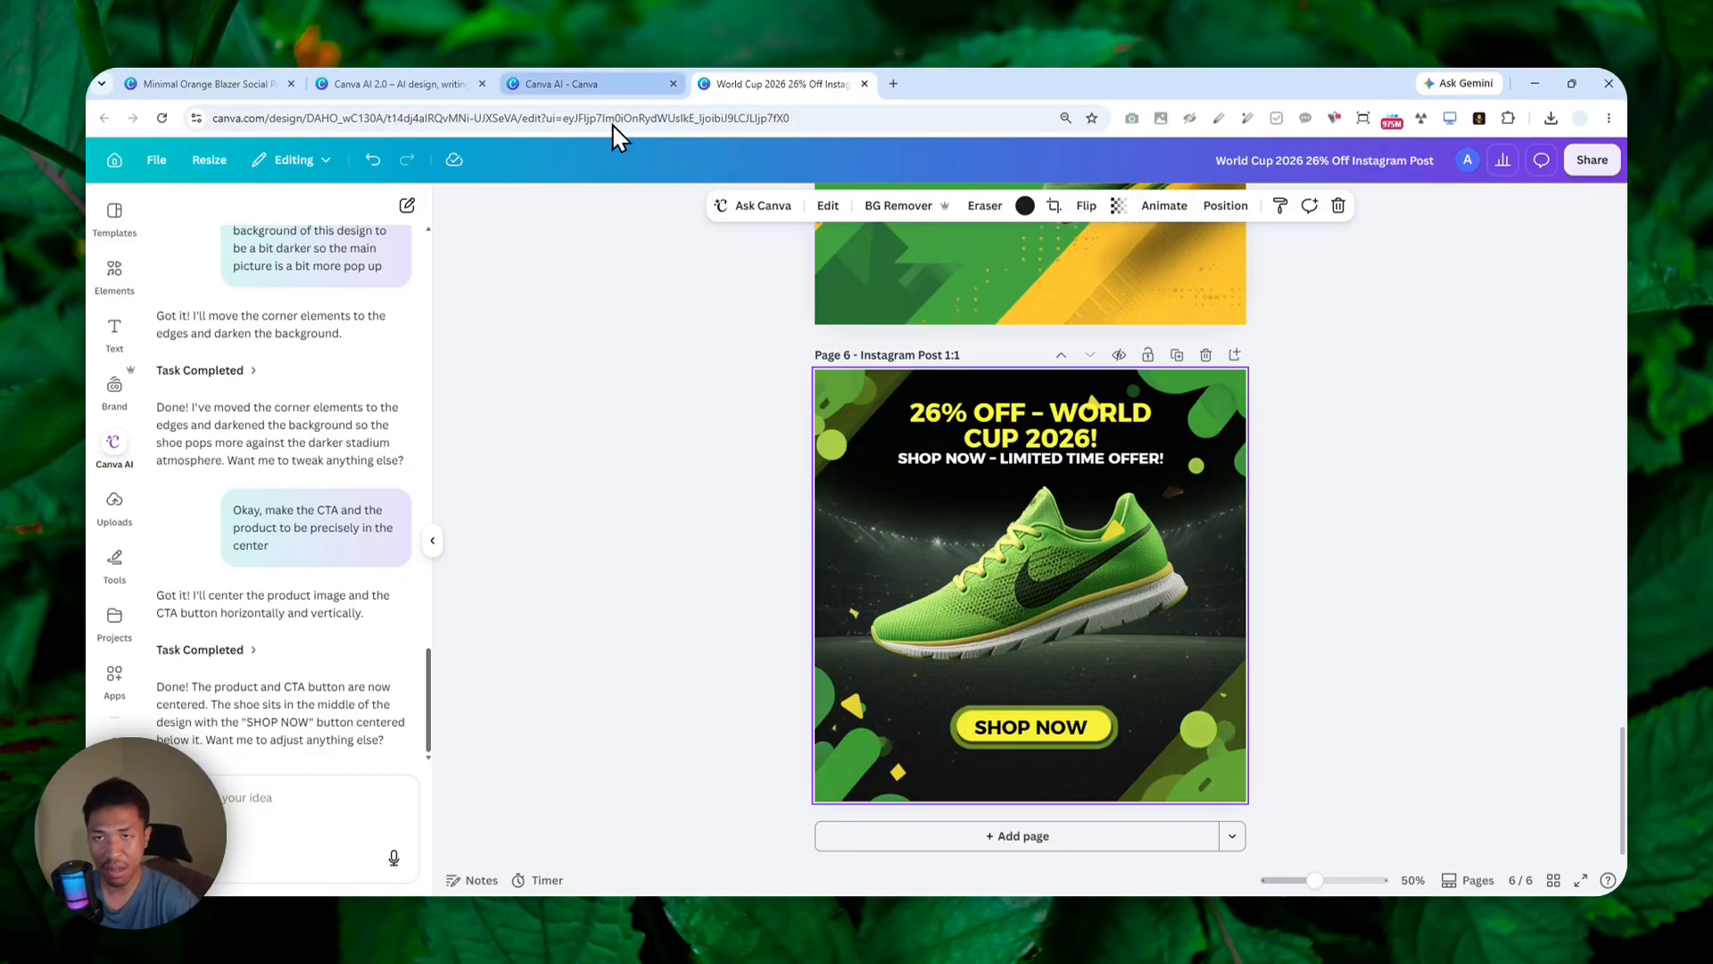
Step: In the Canva AI home tab, paste a prompt requesting an Instagram post and YouTube channel banner for the swift, efficient nature aerial photography business "ASAP AERIAL"
left_click(580, 84)
left_click(576, 72)
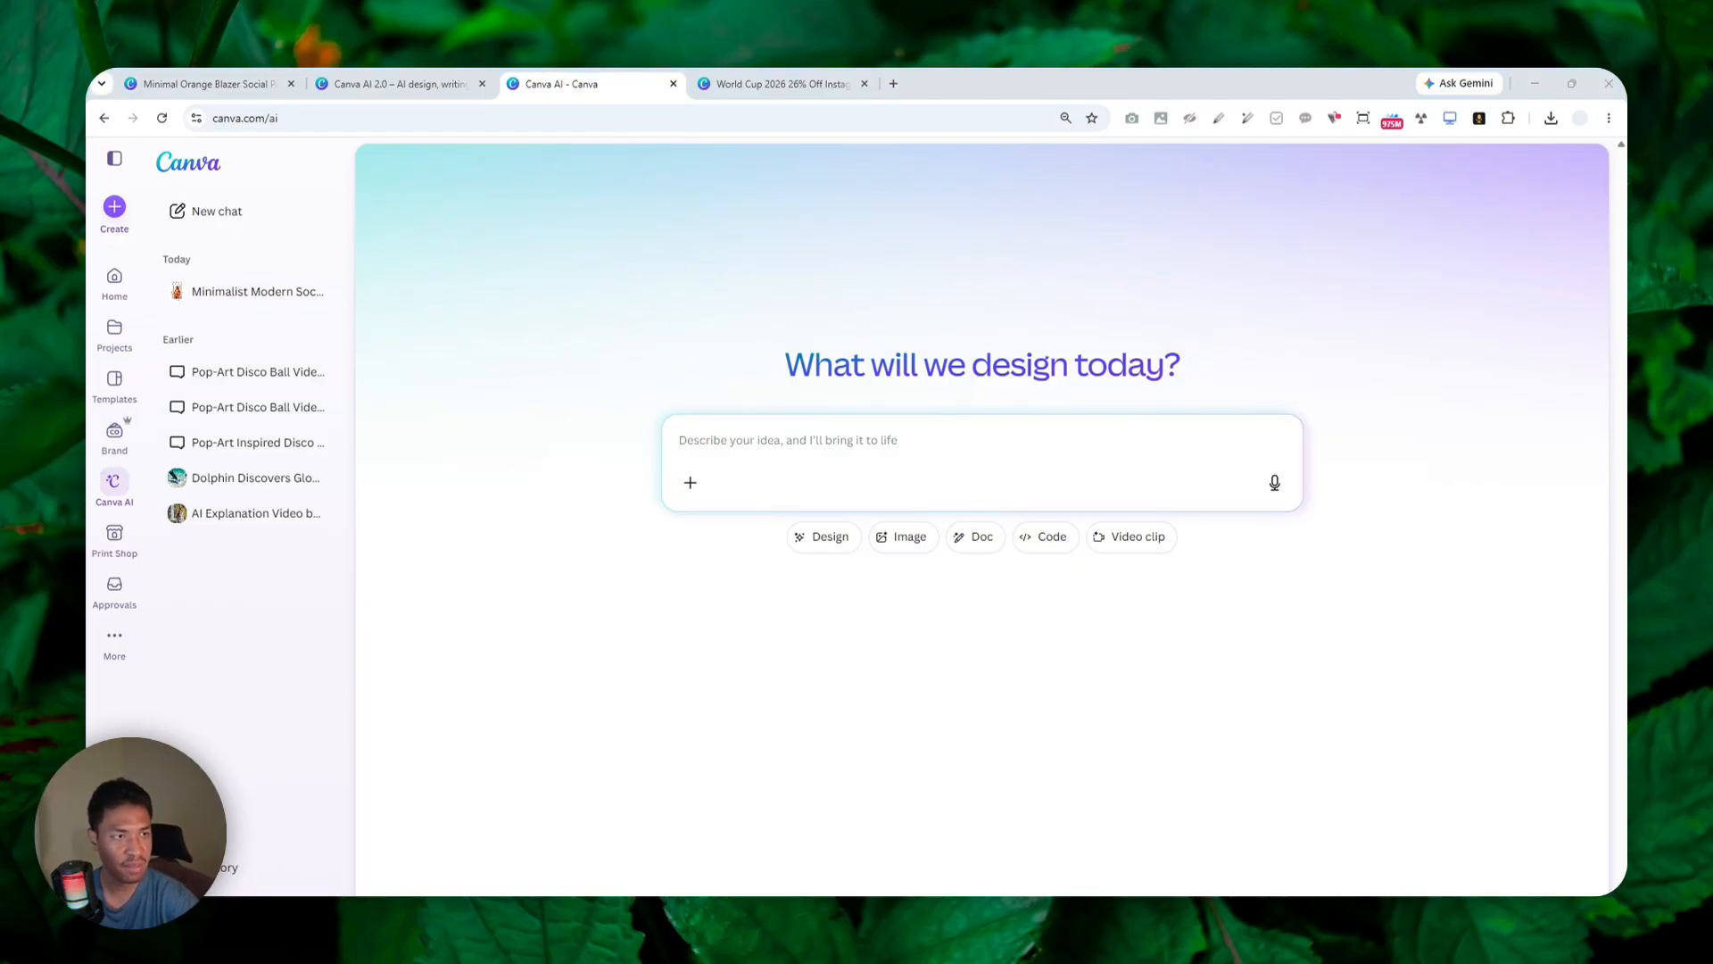
key("ctrl+c")
key("ctrl+v")
left_click(799, 403)
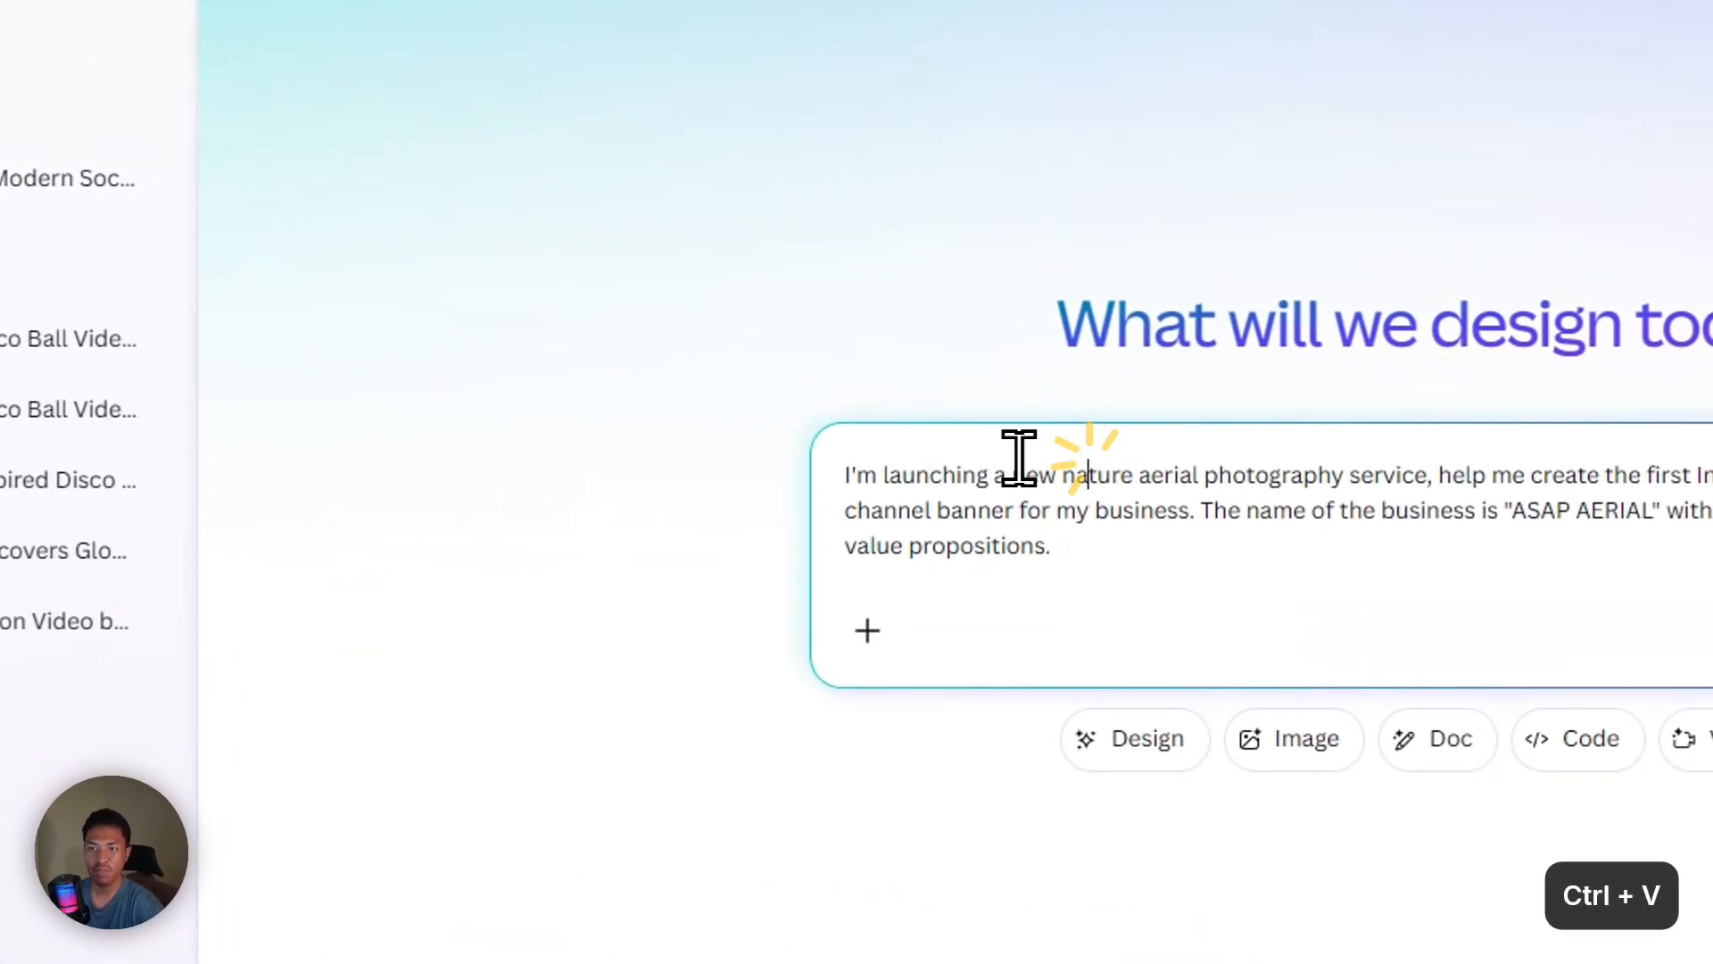
Step: Read through the pasted "ASAP AERIAL" prompt and submit it to Canva AI to generate the designs
left_click(1152, 475)
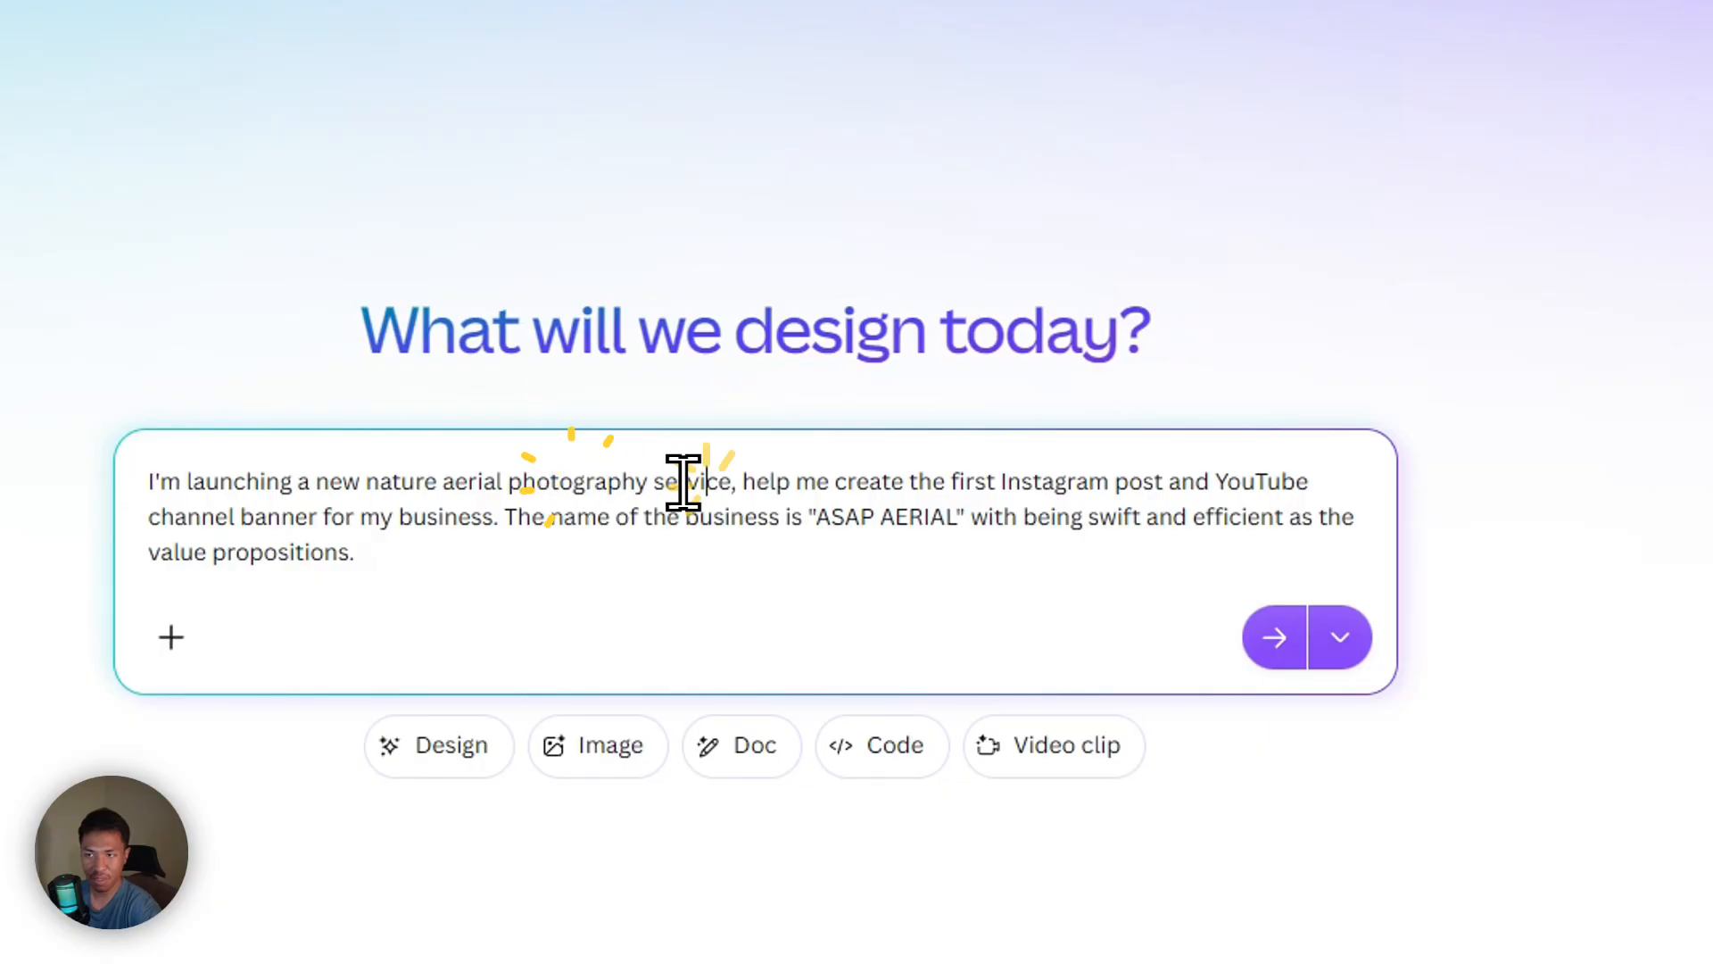
left_click(908, 488)
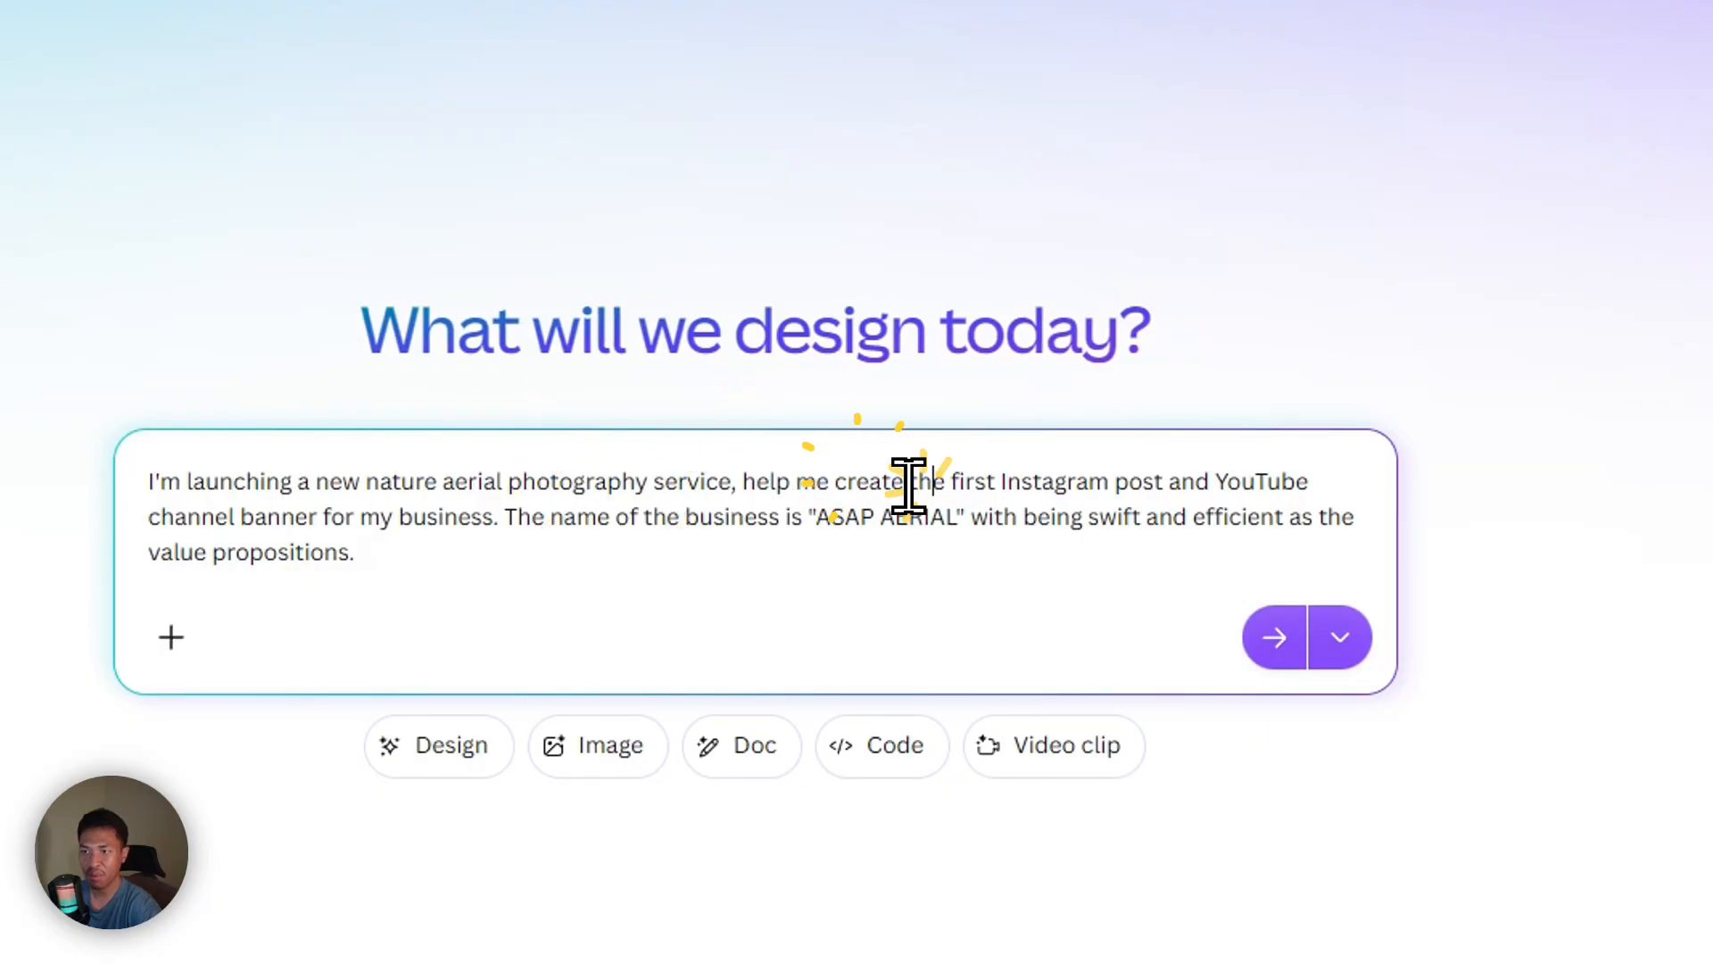
left_click(1068, 487)
left_click(1258, 479)
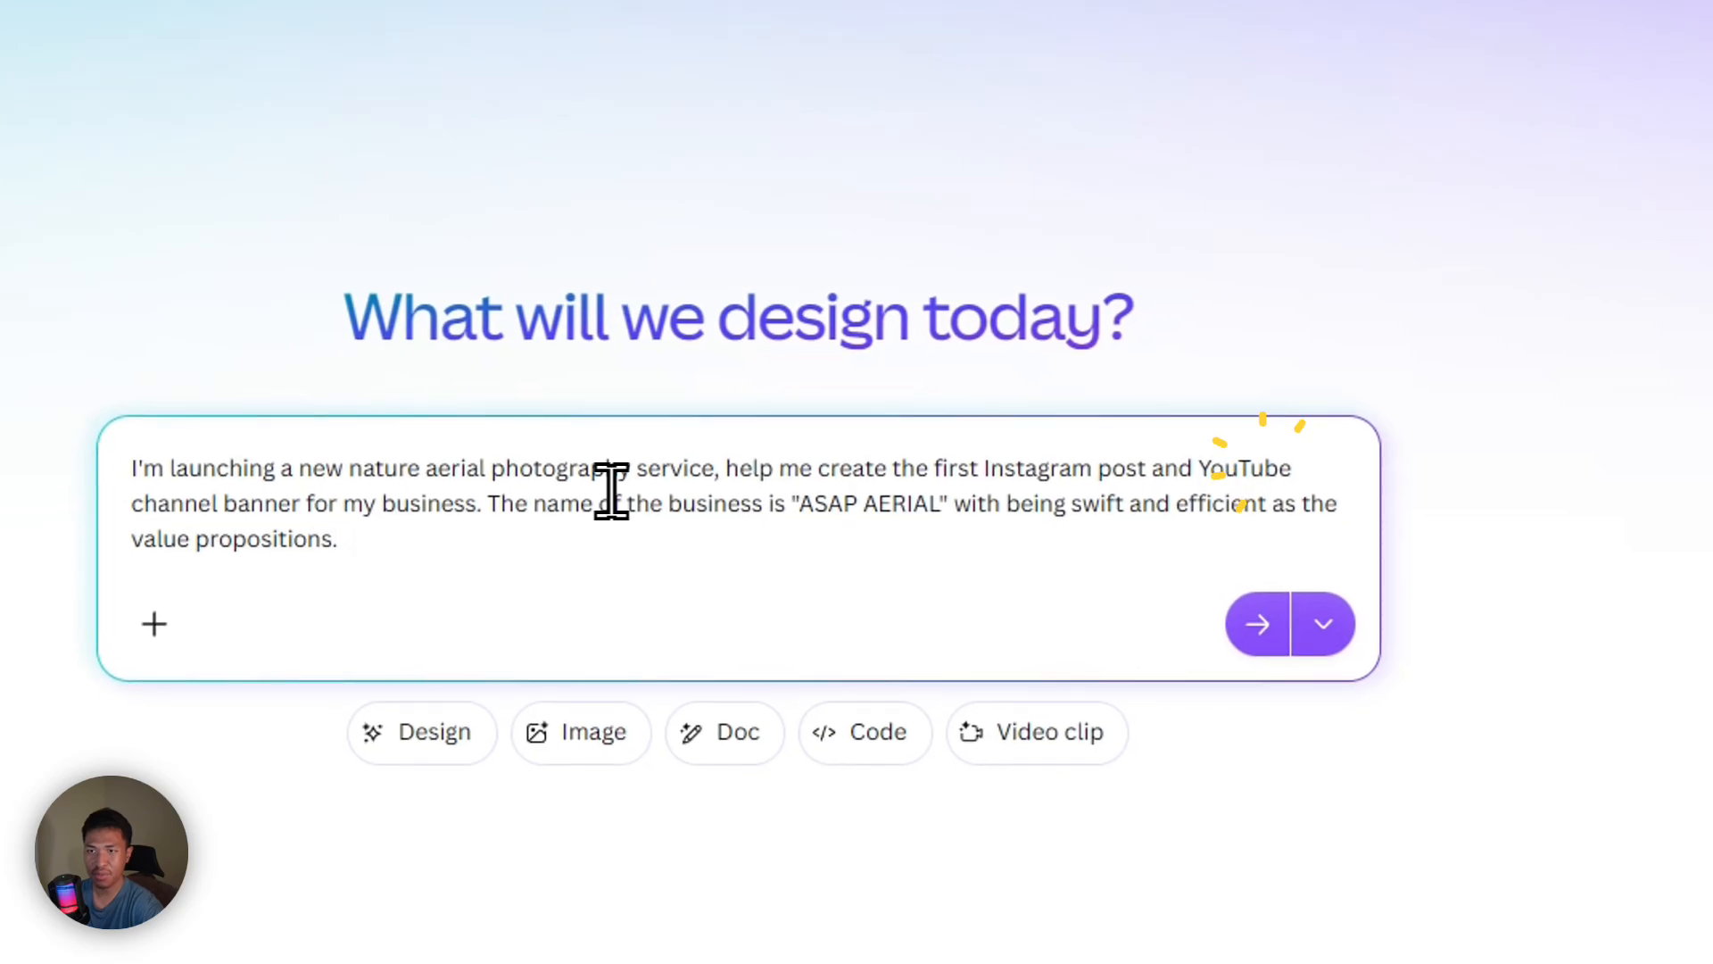
left_click(298, 517)
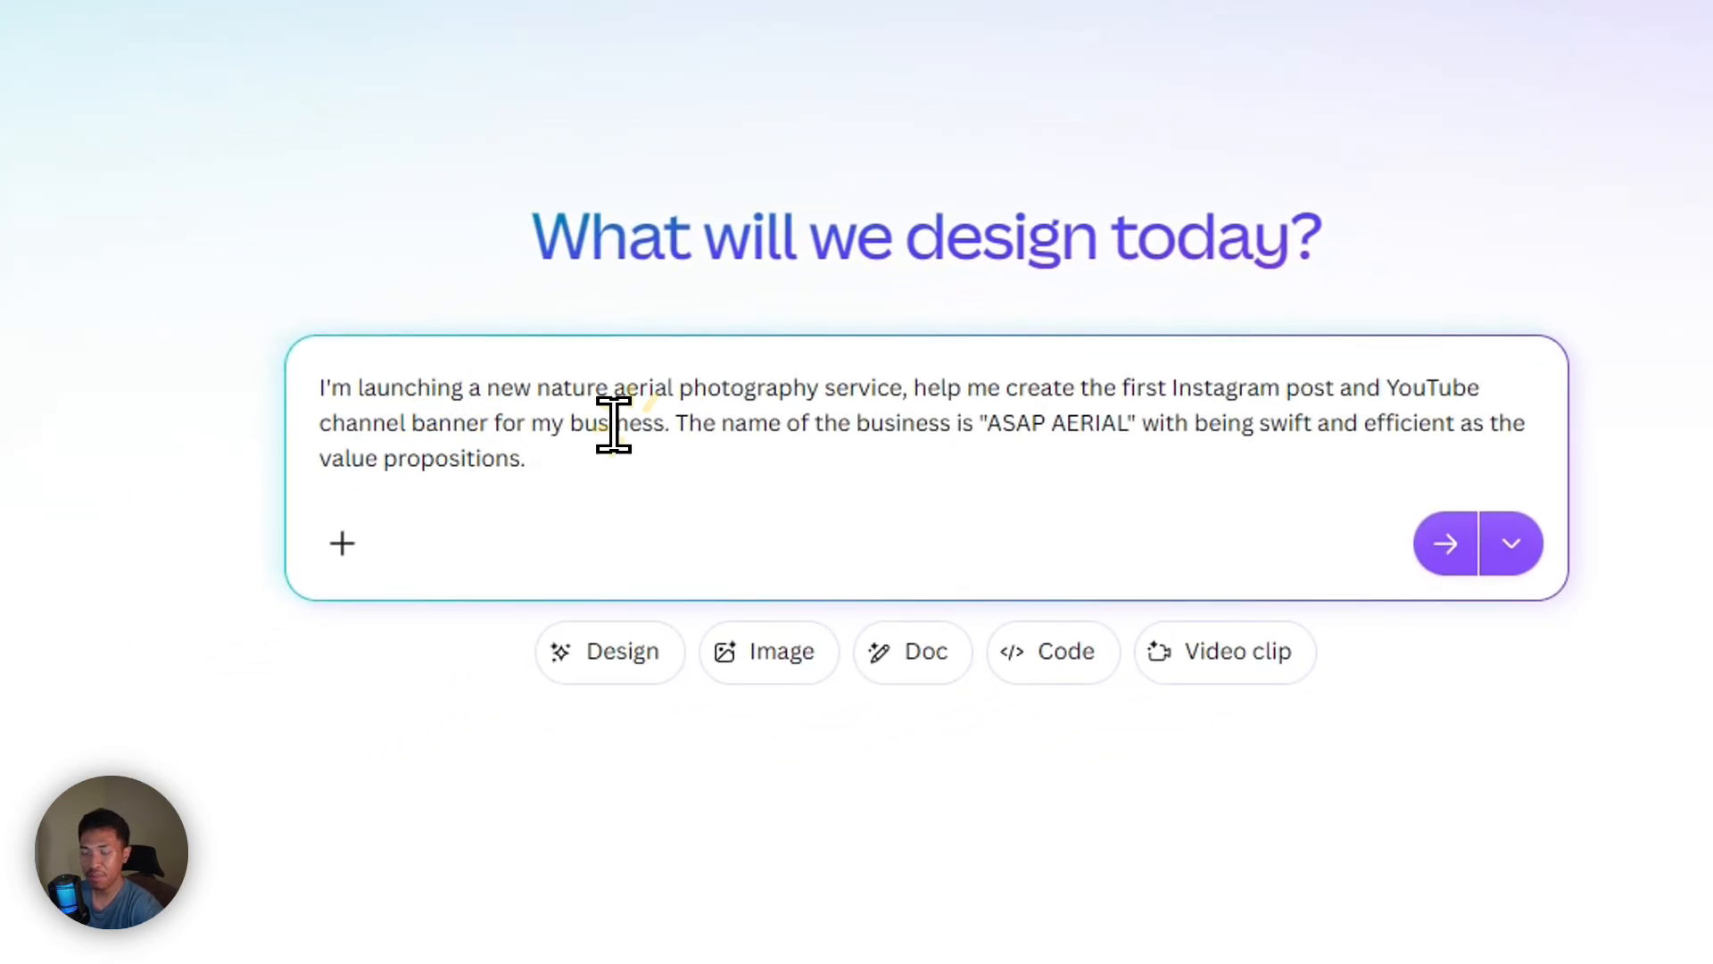
left_click(632, 418)
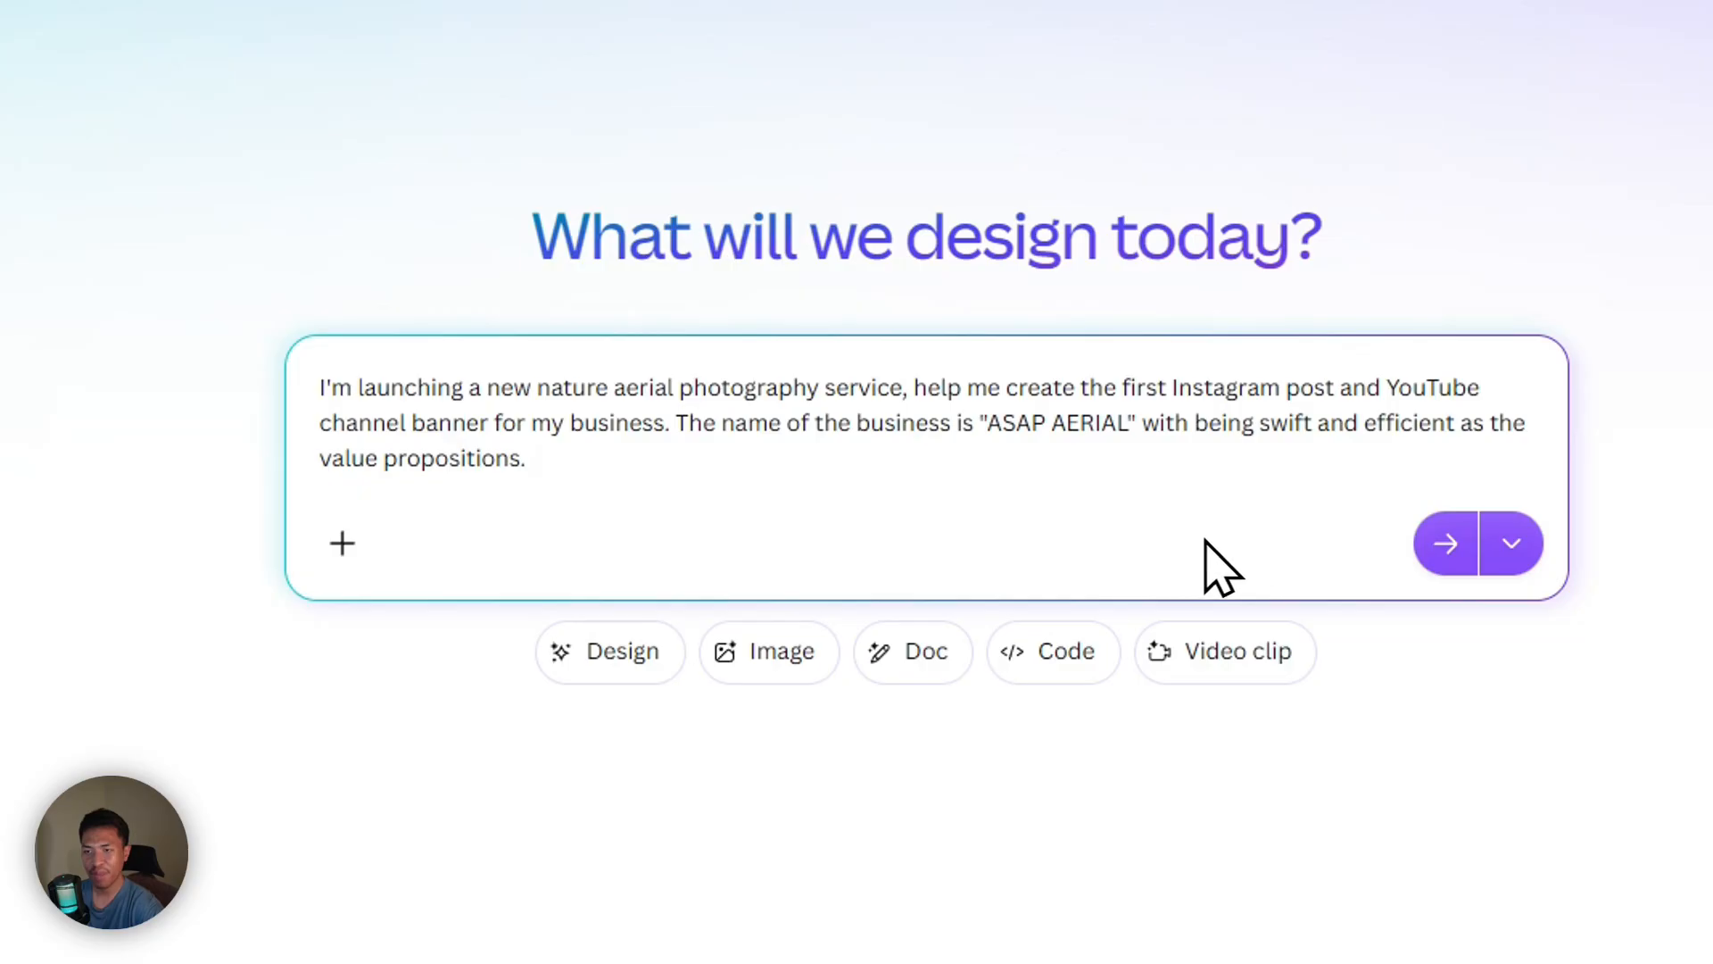
left_click(1447, 546)
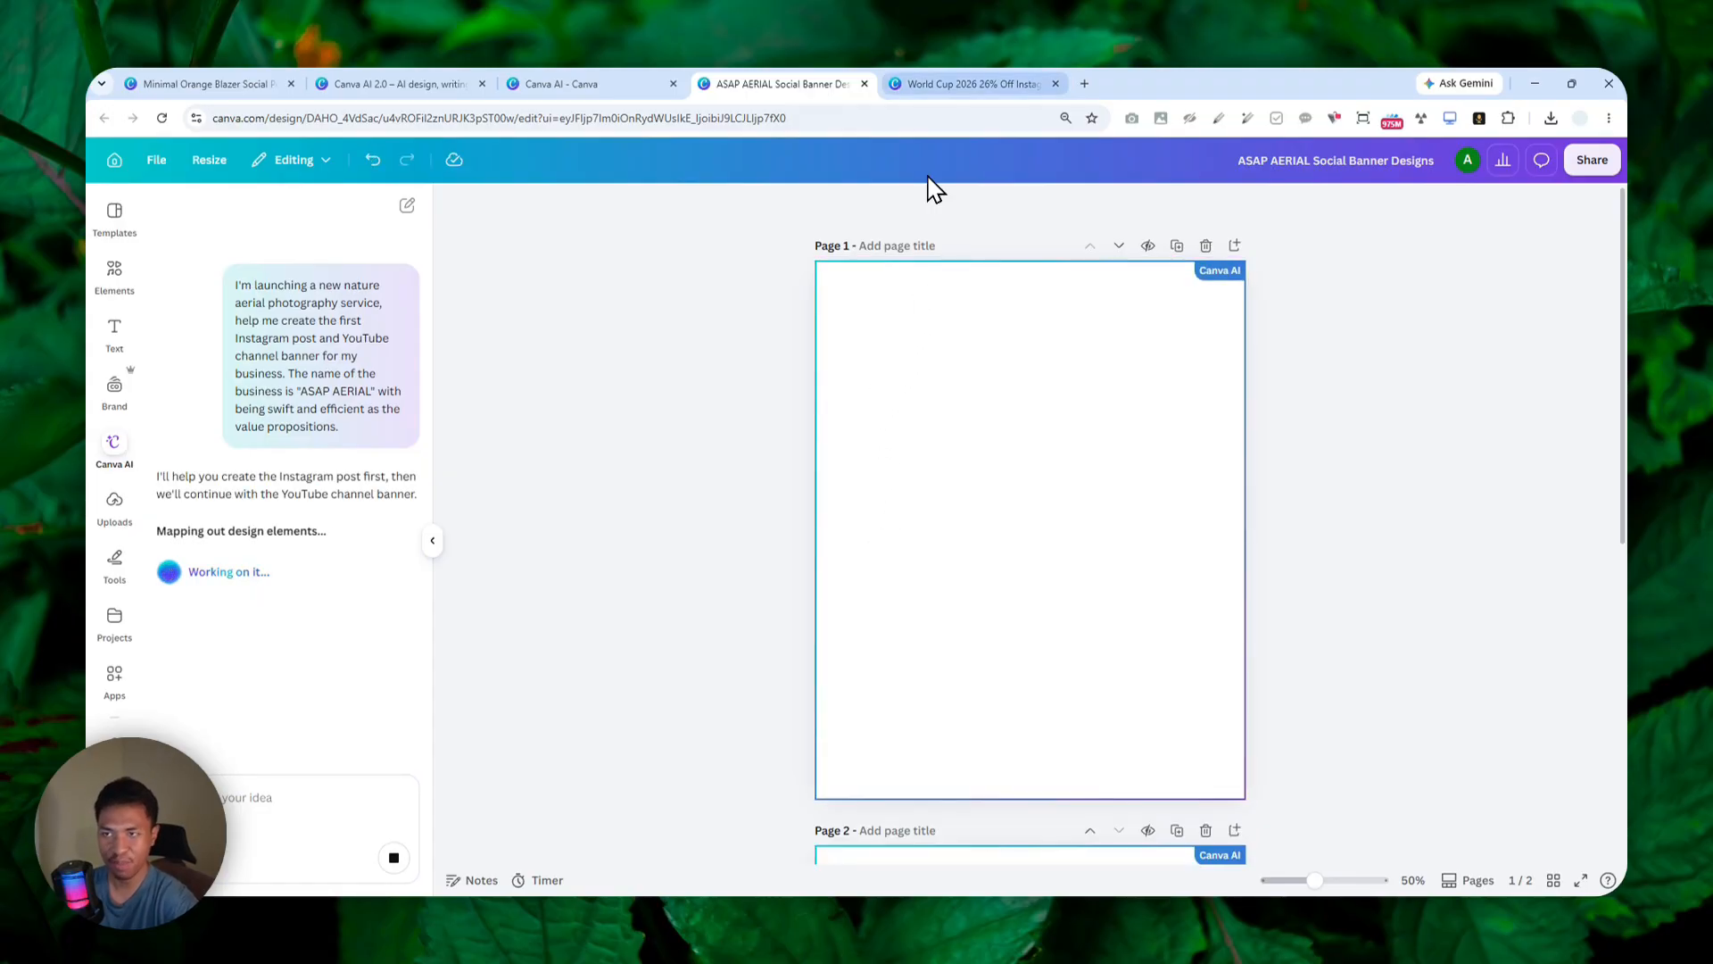
Step: Return to the World Cup 2026 design and inspect the hidden reference page with the green shoe and its explanatory note
left_click(930, 83)
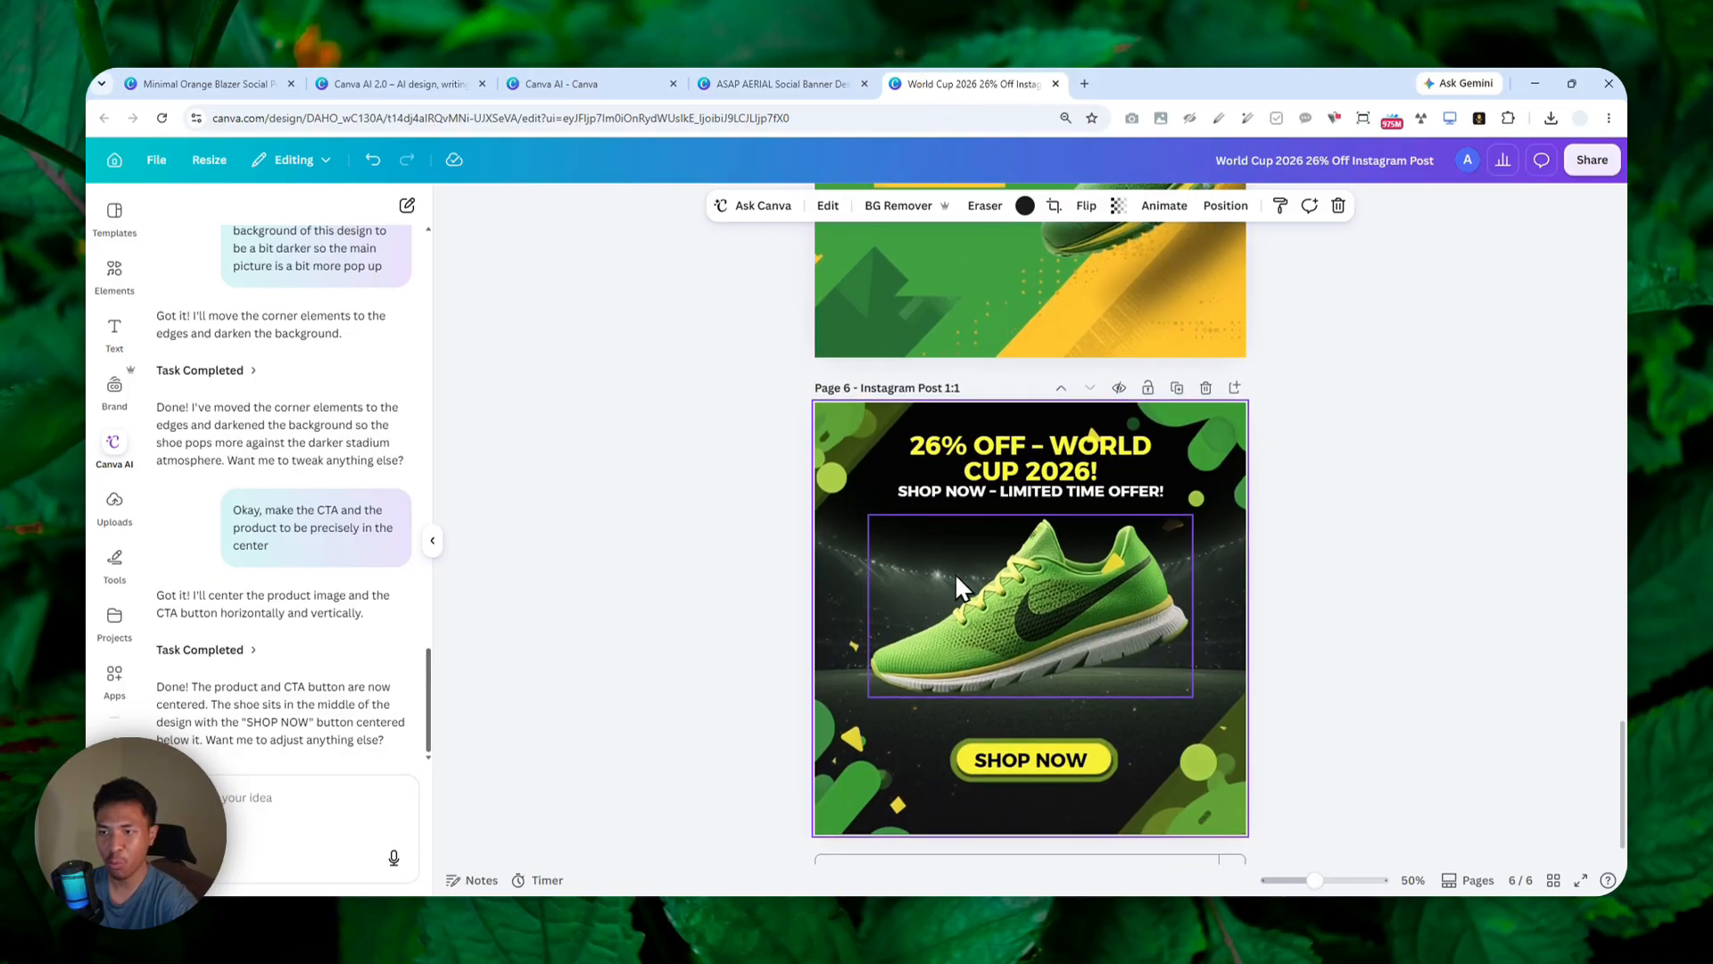
scroll(991, 536, "up", 15)
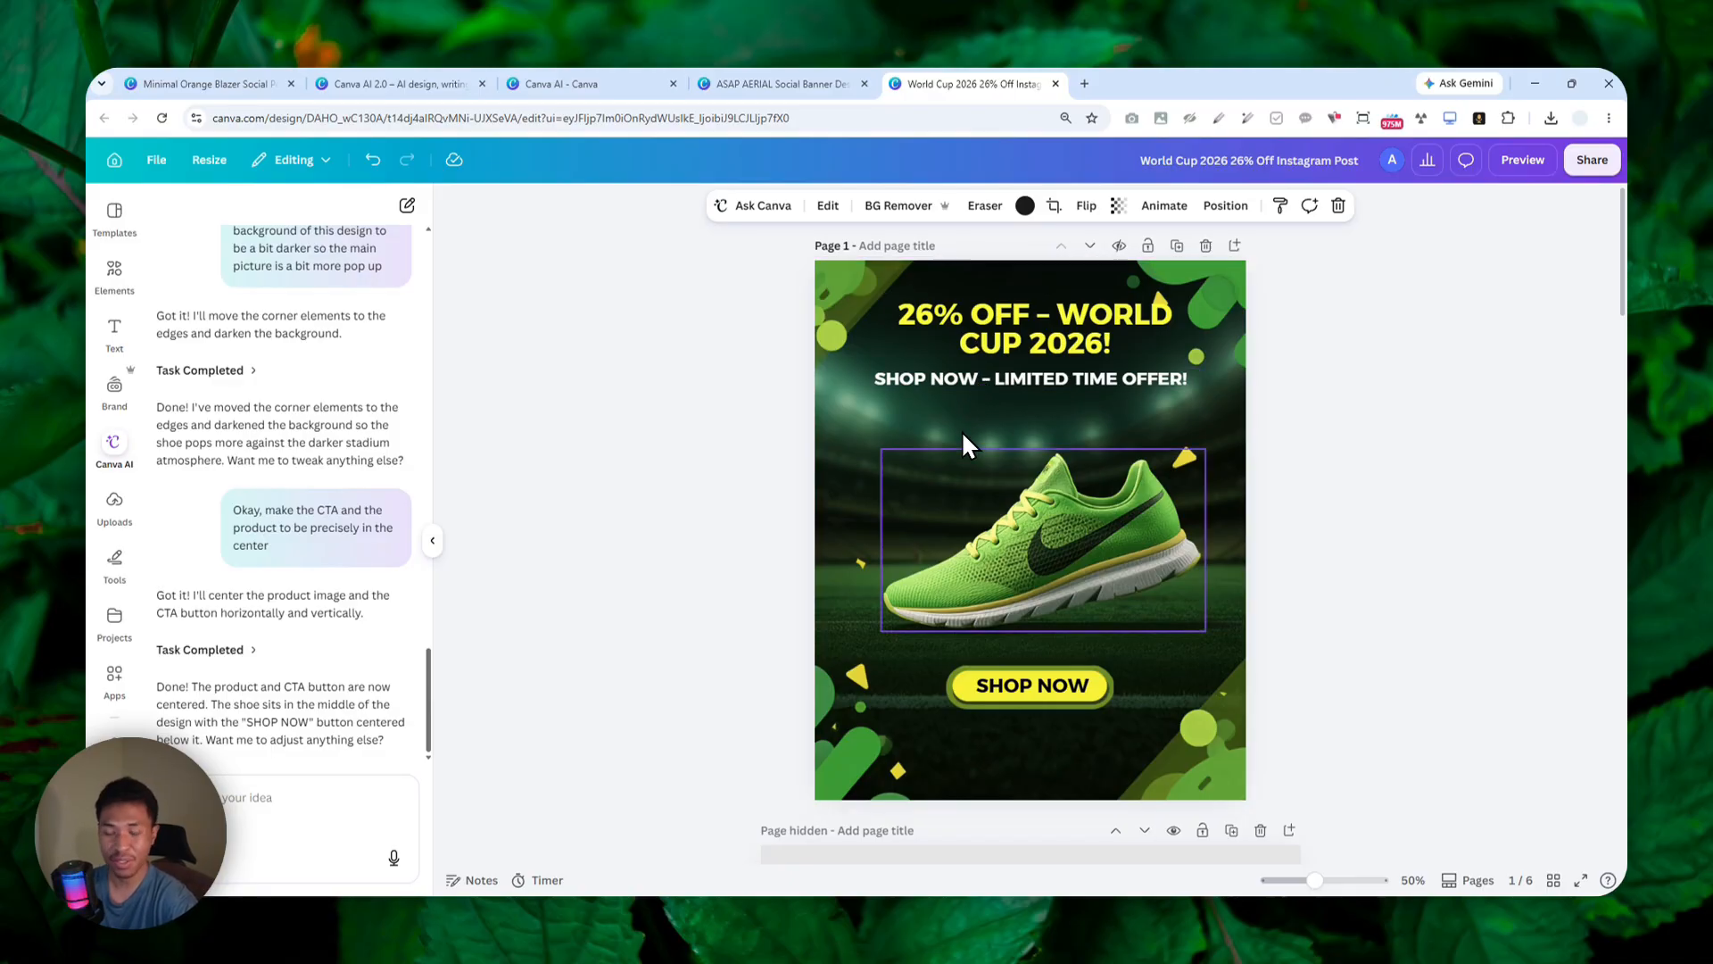
scroll(991, 419, "down", 5)
scroll(946, 421, "down", 2)
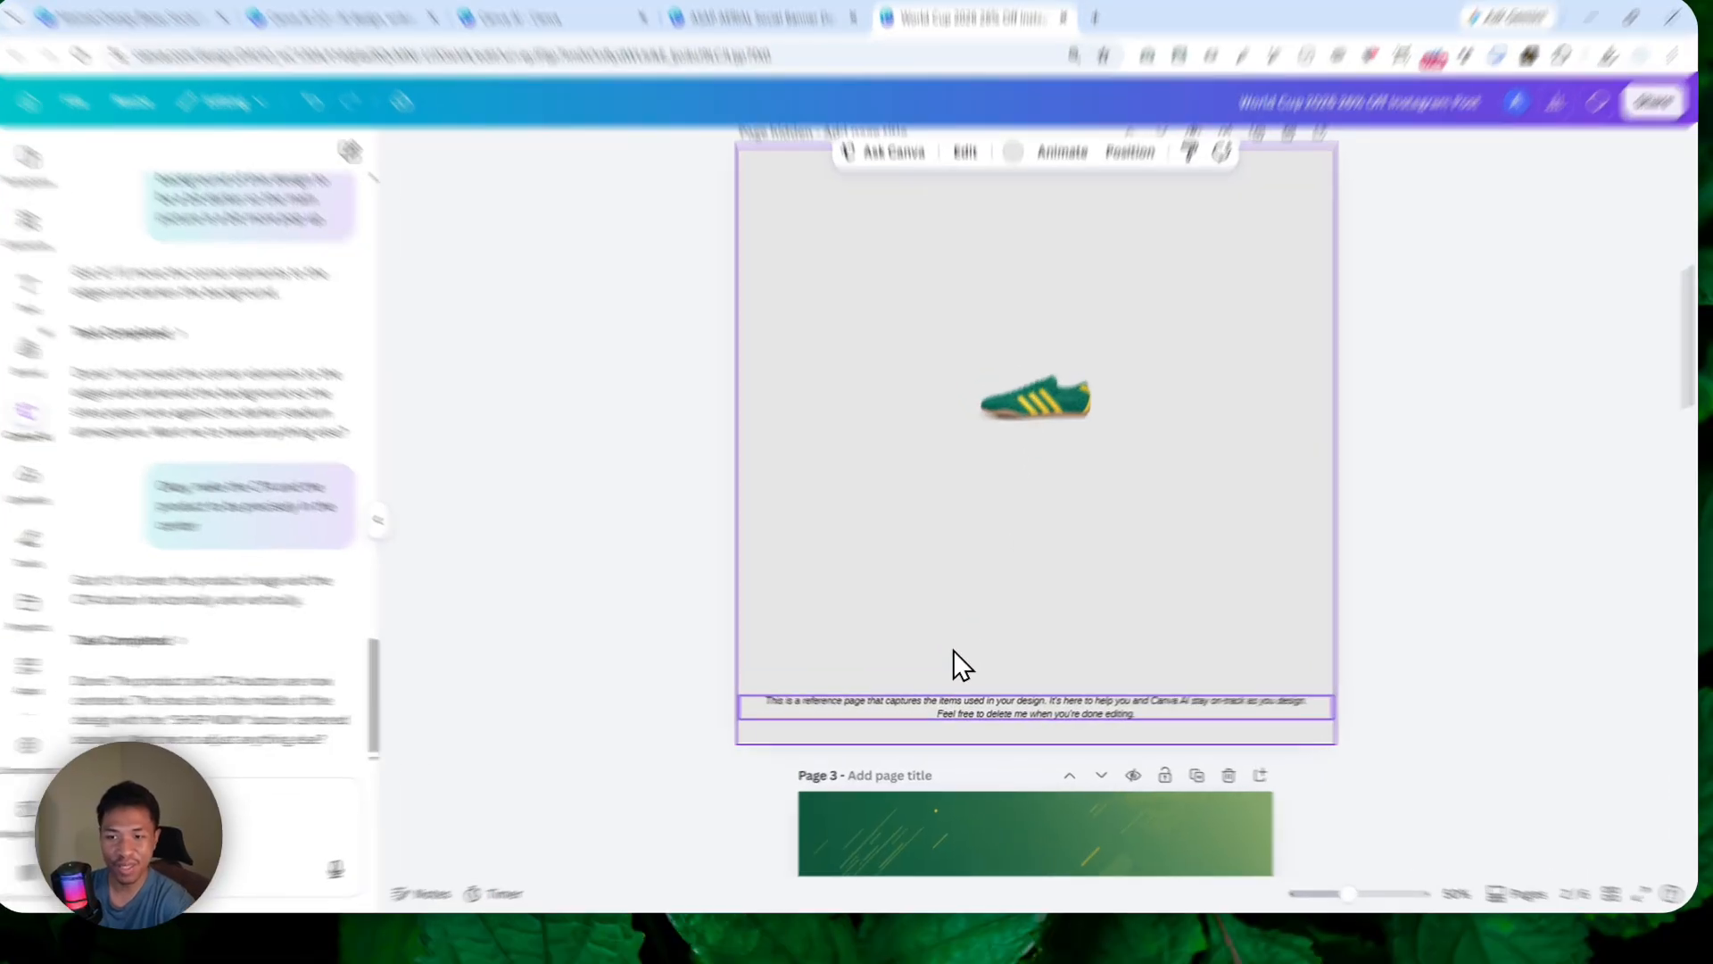
left_click(924, 714)
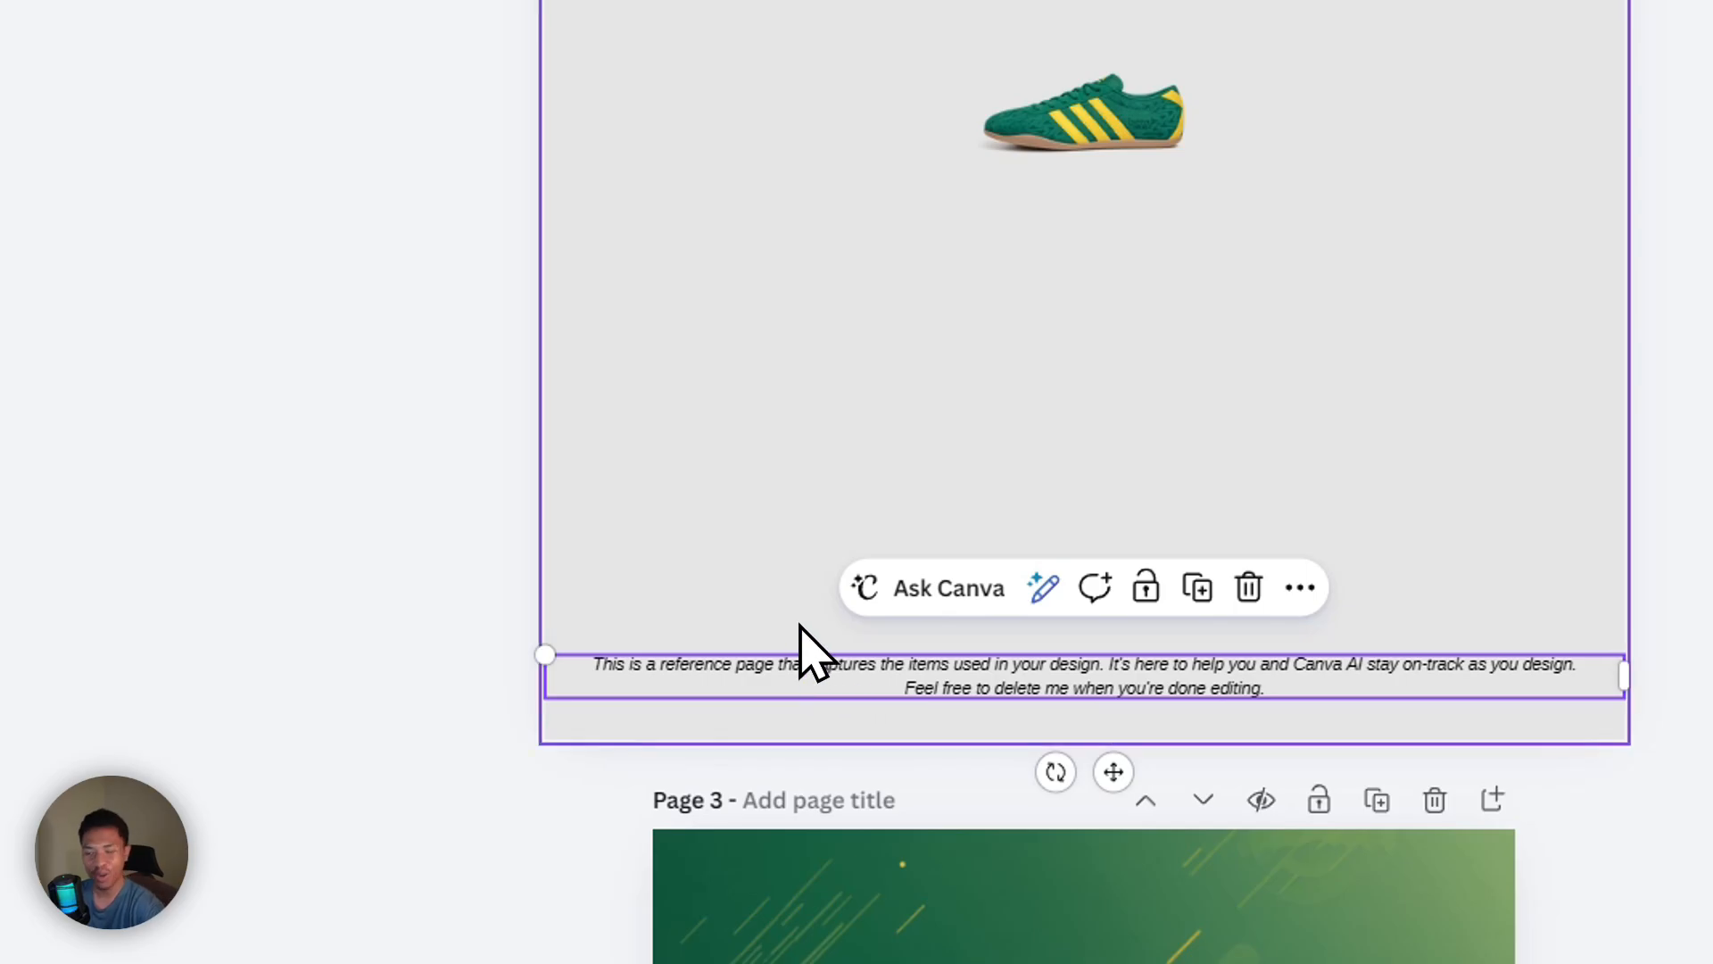
left_click(727, 174)
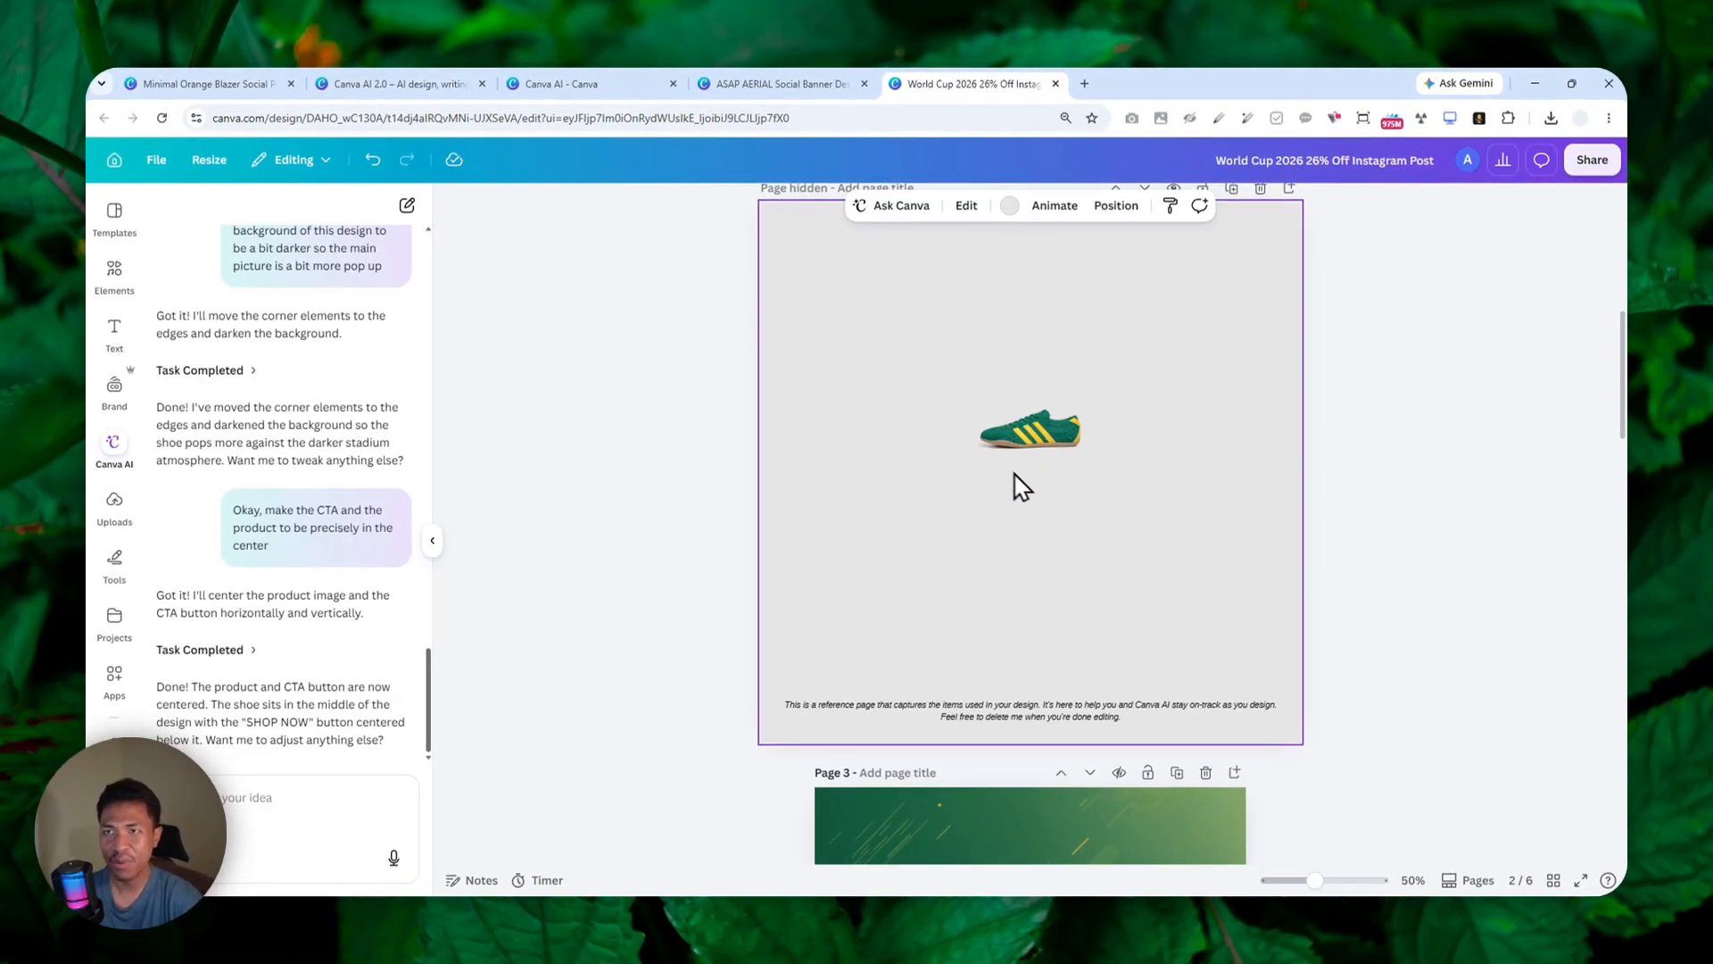
Step: Switch to the ASAP AERIAL design and look over the Instagram post options while Canva AI generates them
left_click(780, 83)
scroll(999, 516, "down", 5)
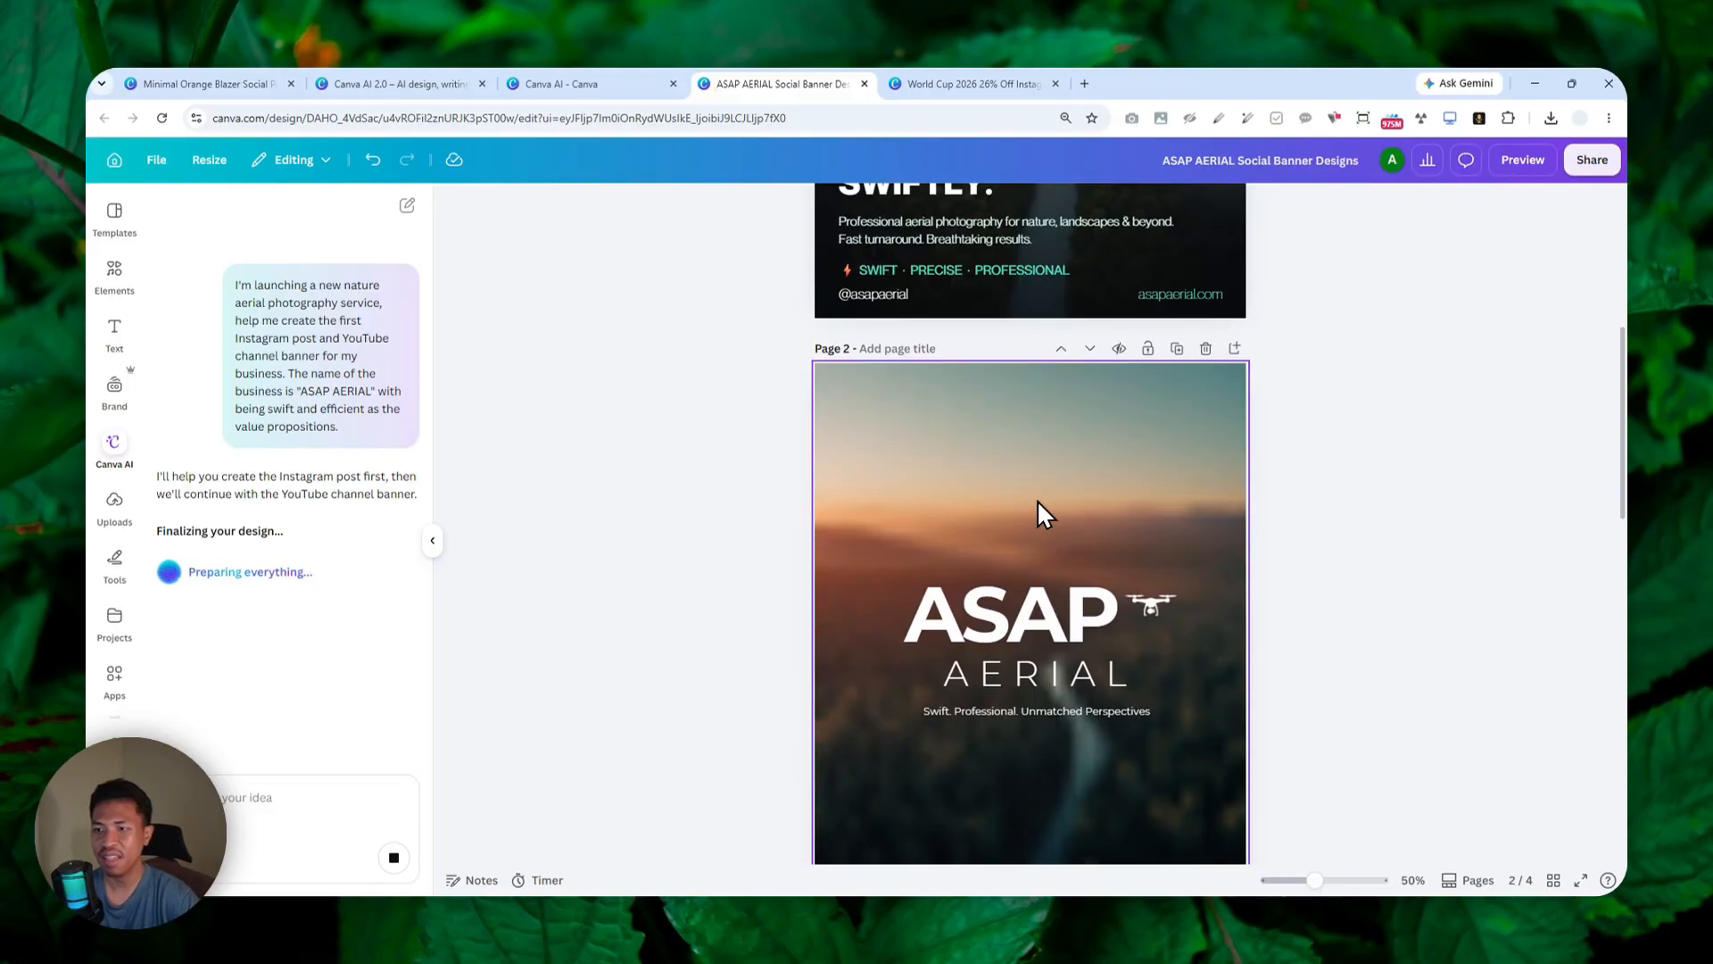
scroll(1038, 501, "down", 10)
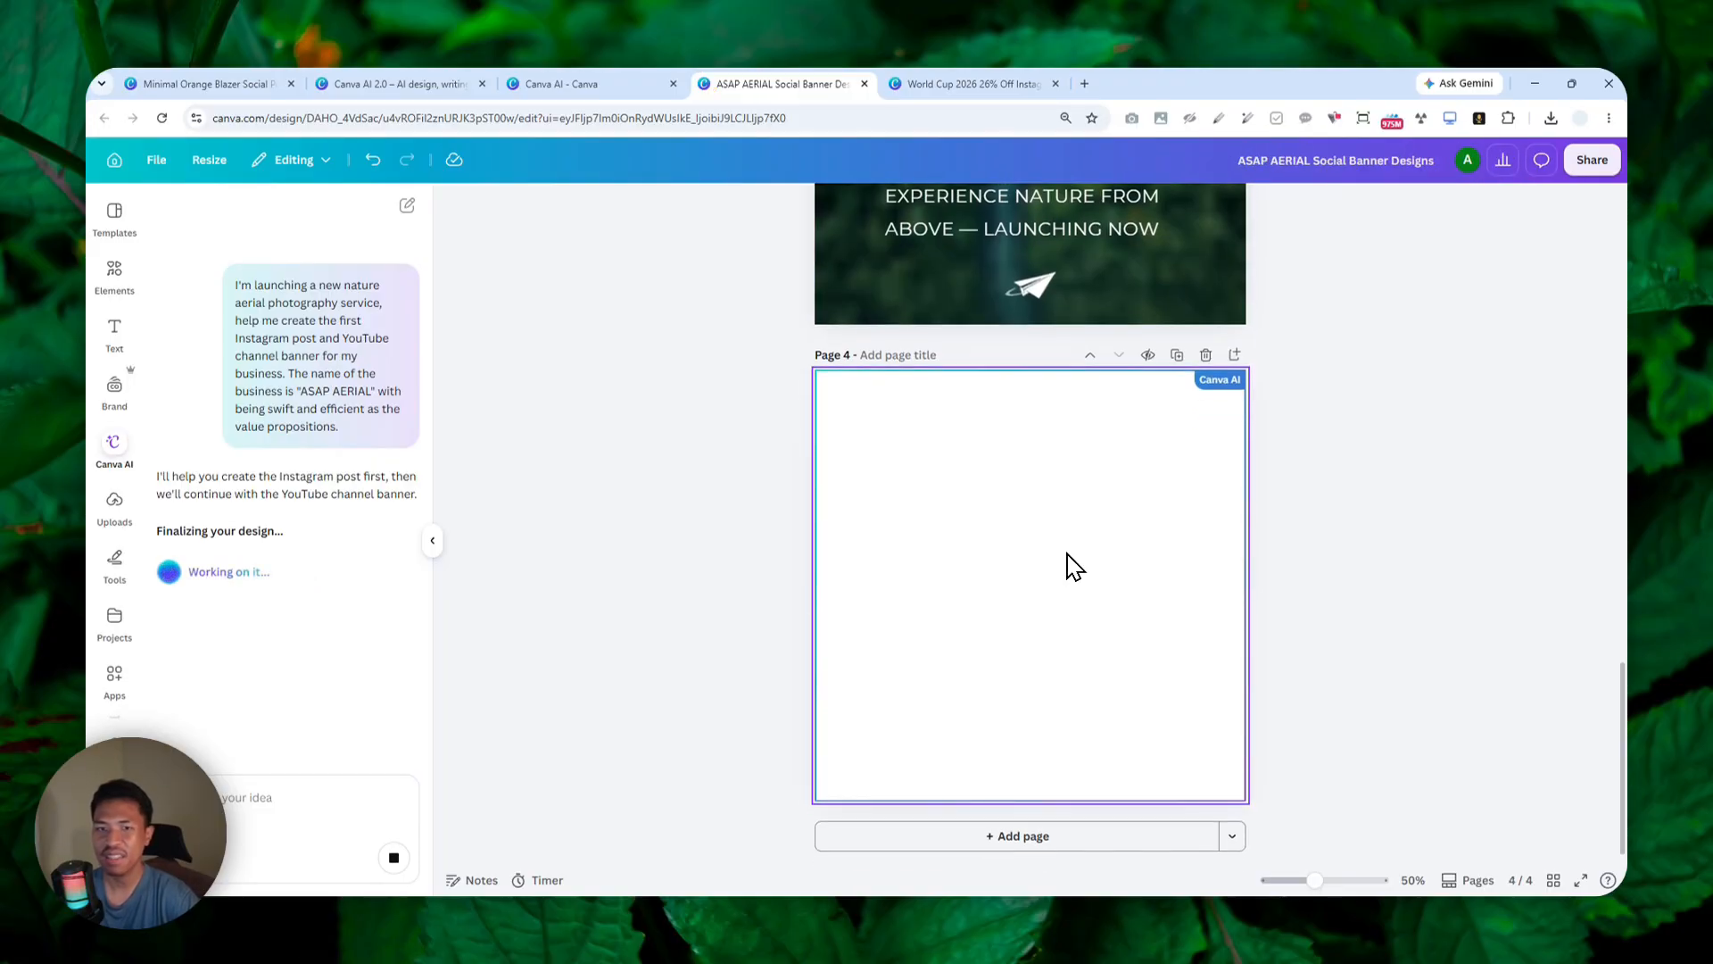
scroll(1026, 455, "up", 5)
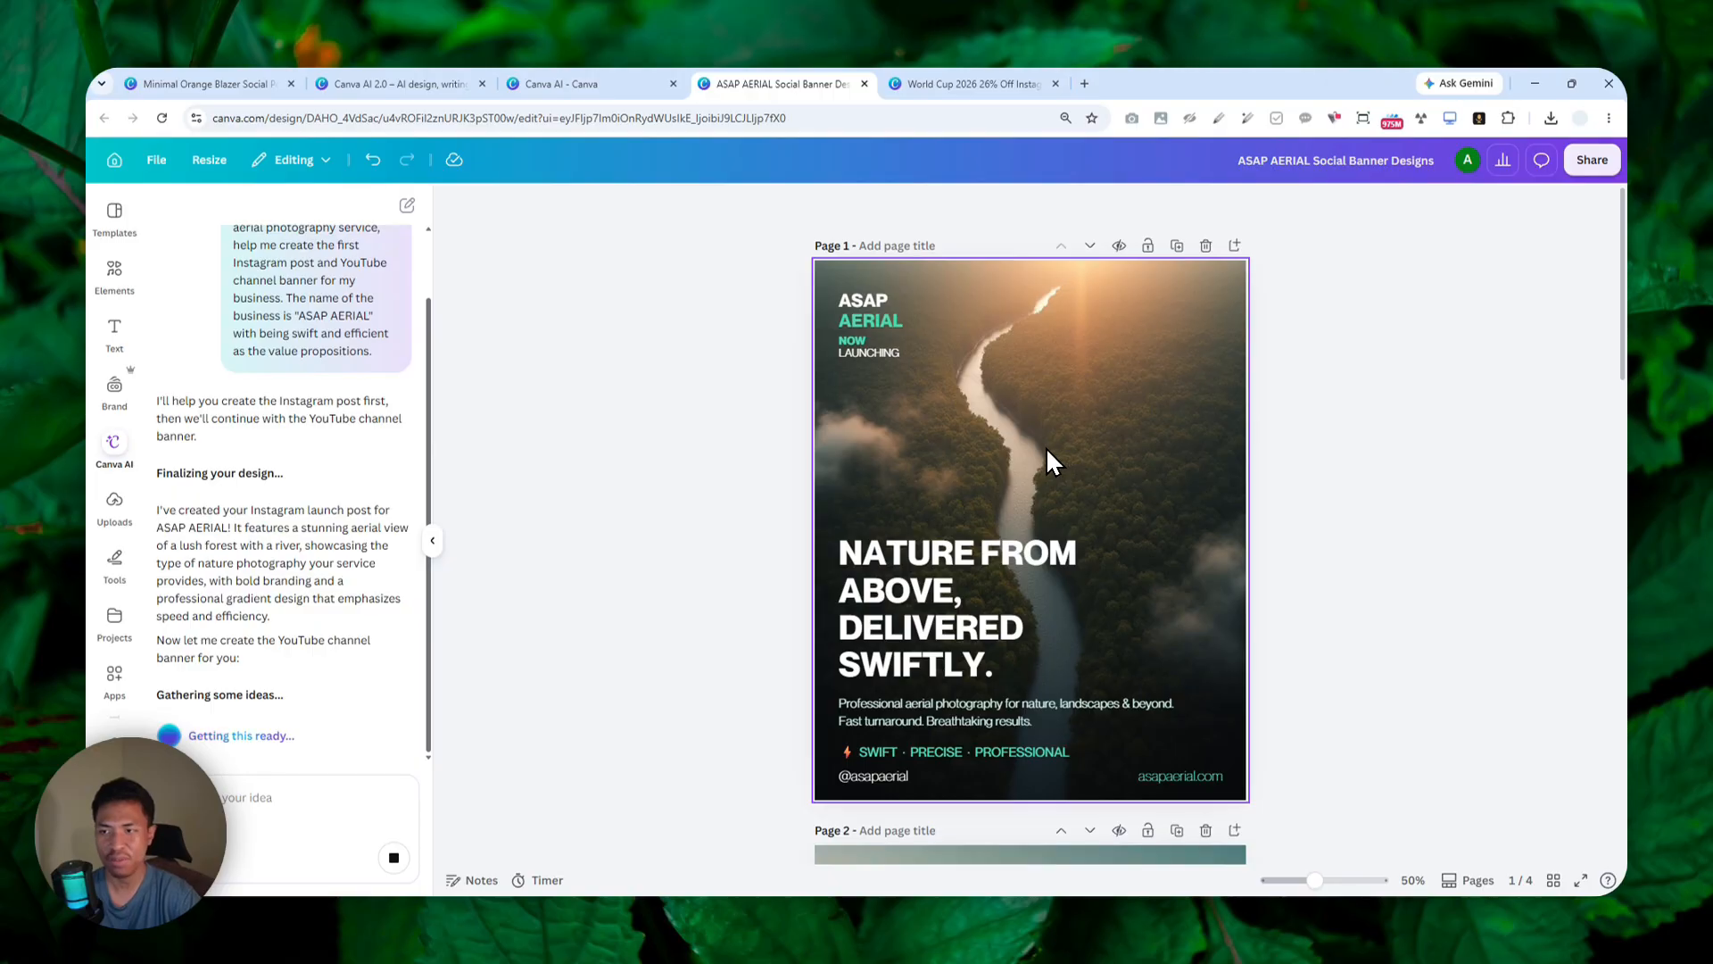
key("ctrl+F11")
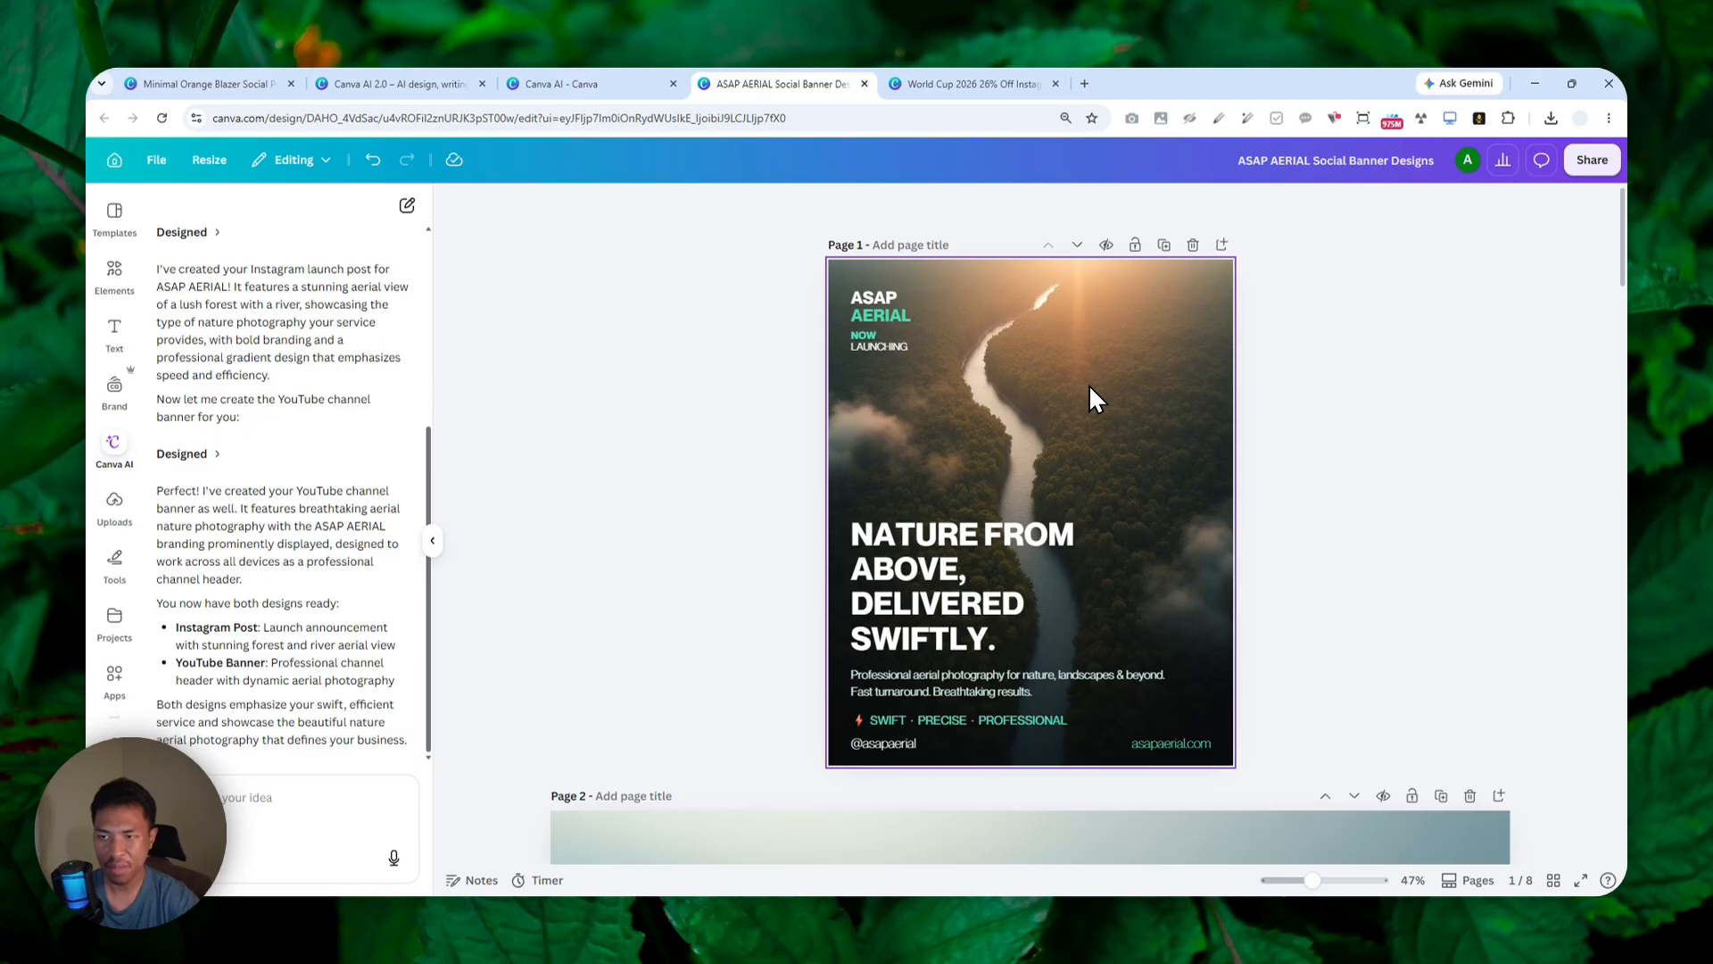
Step: Examine the generated ASAP AERIAL YouTube banner options on pages 2 to 5, comparing their layouts, imagery and taglines
scroll(1088, 384, "down", 10)
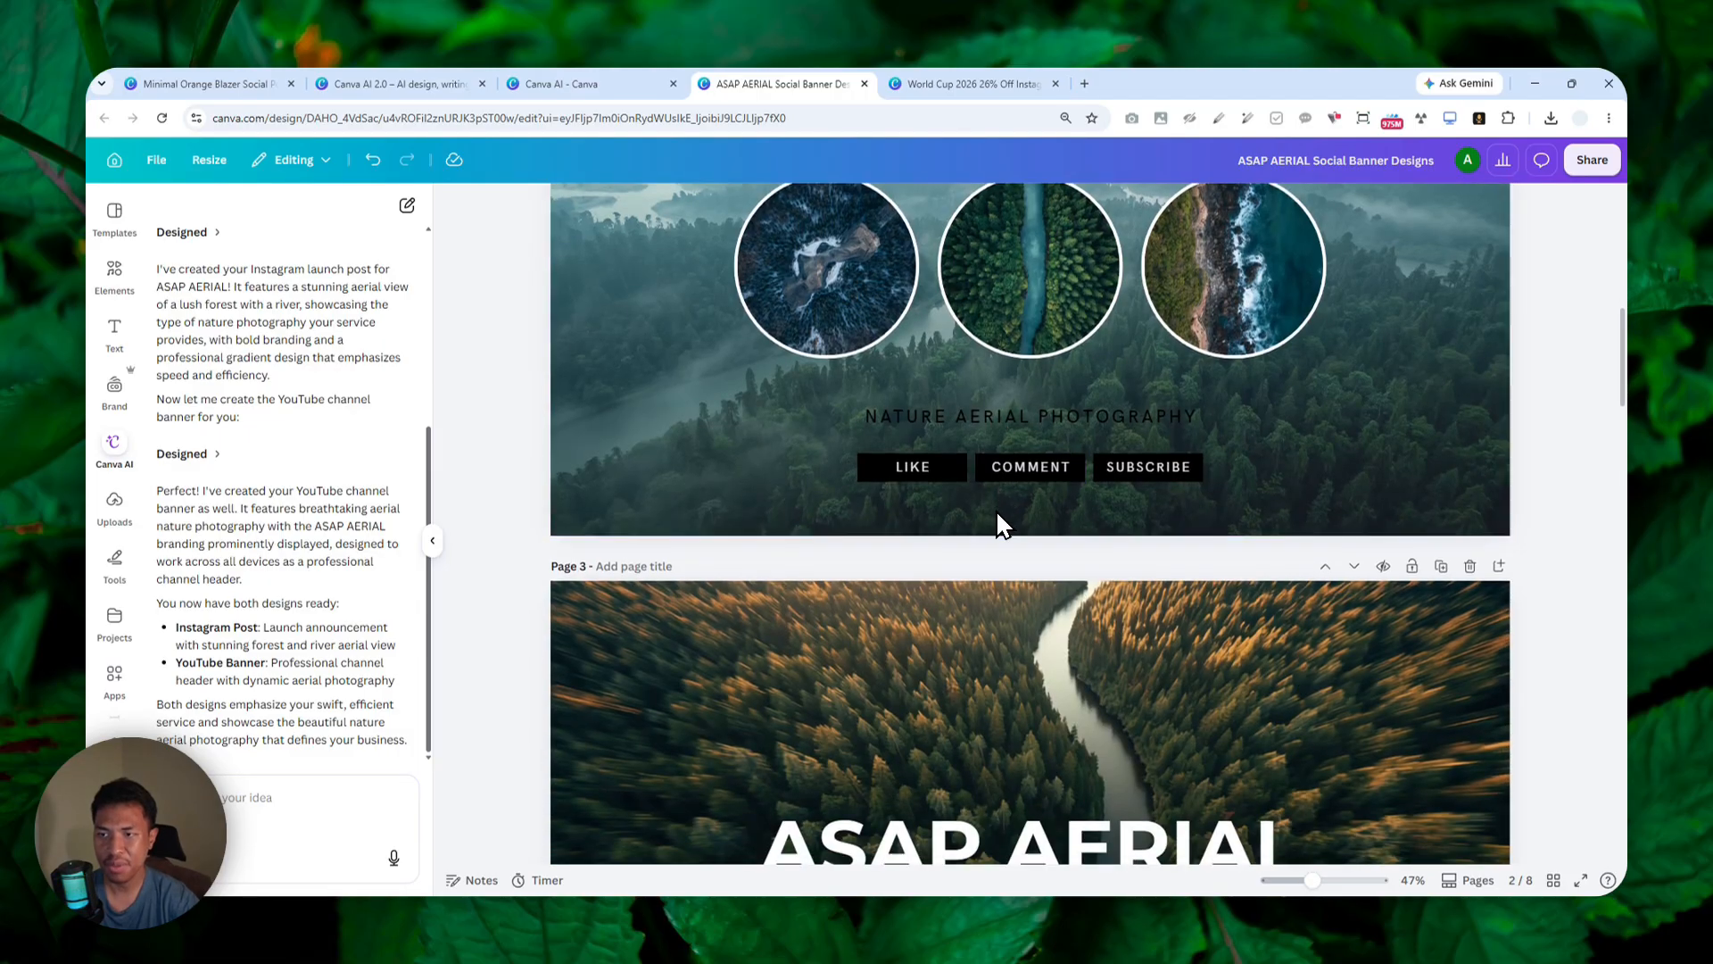
scroll(996, 527, "down", 5)
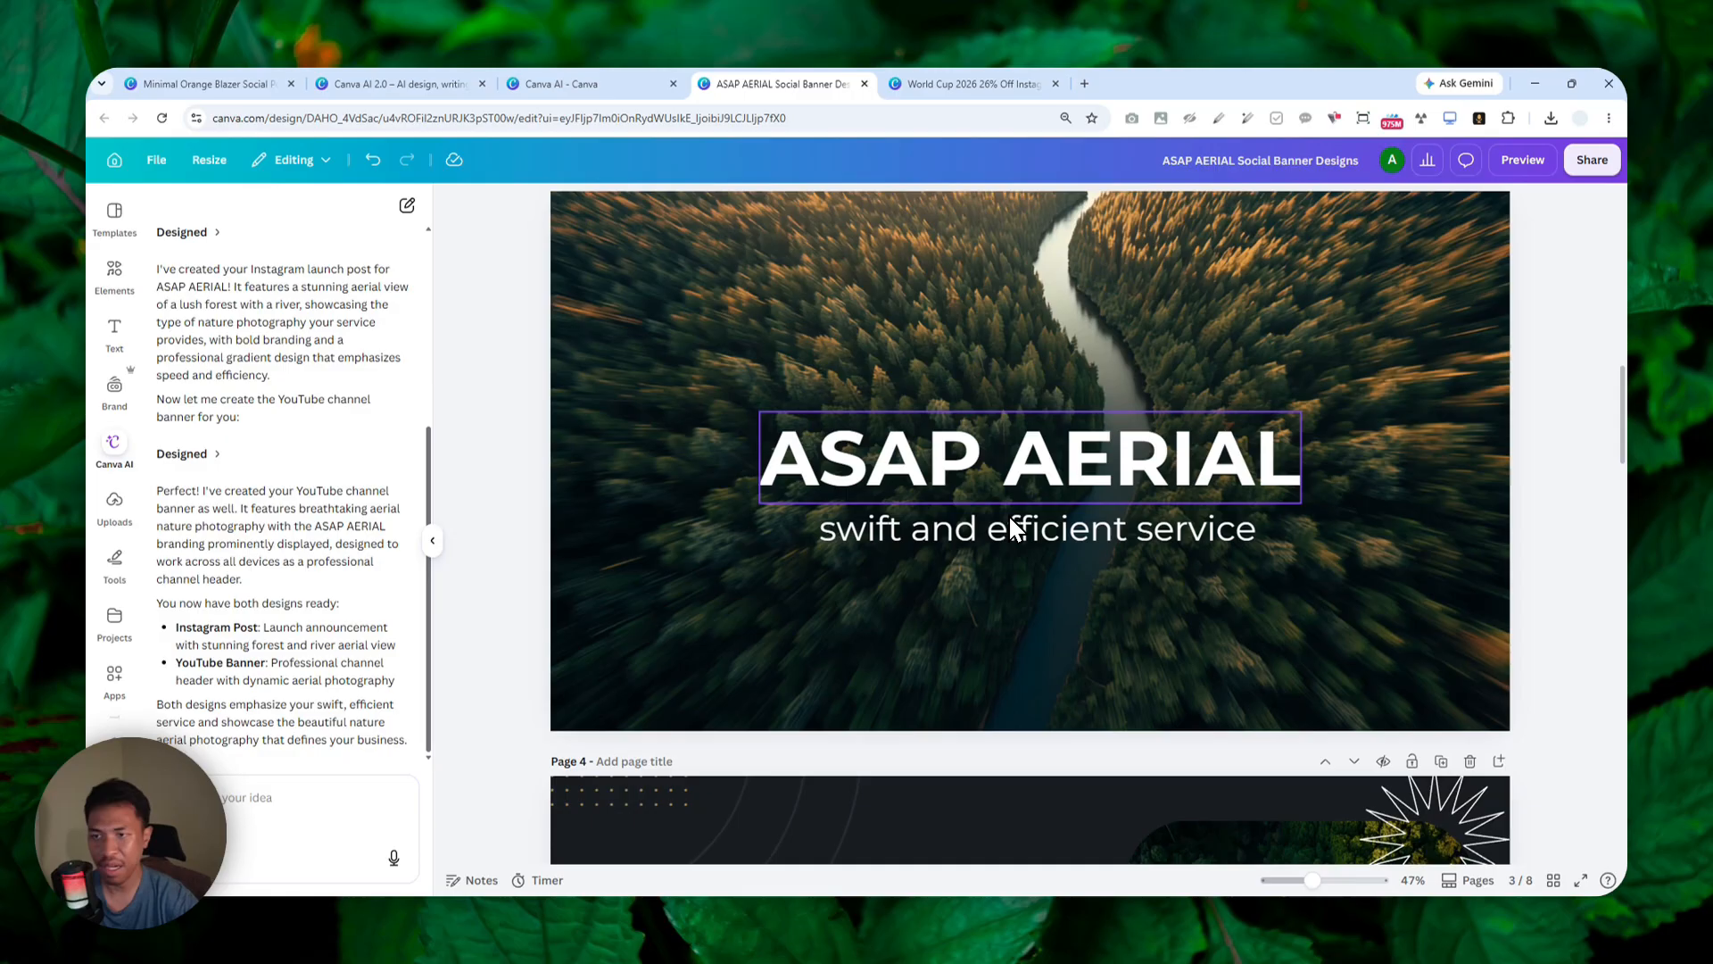
scroll(987, 473, "down", 3)
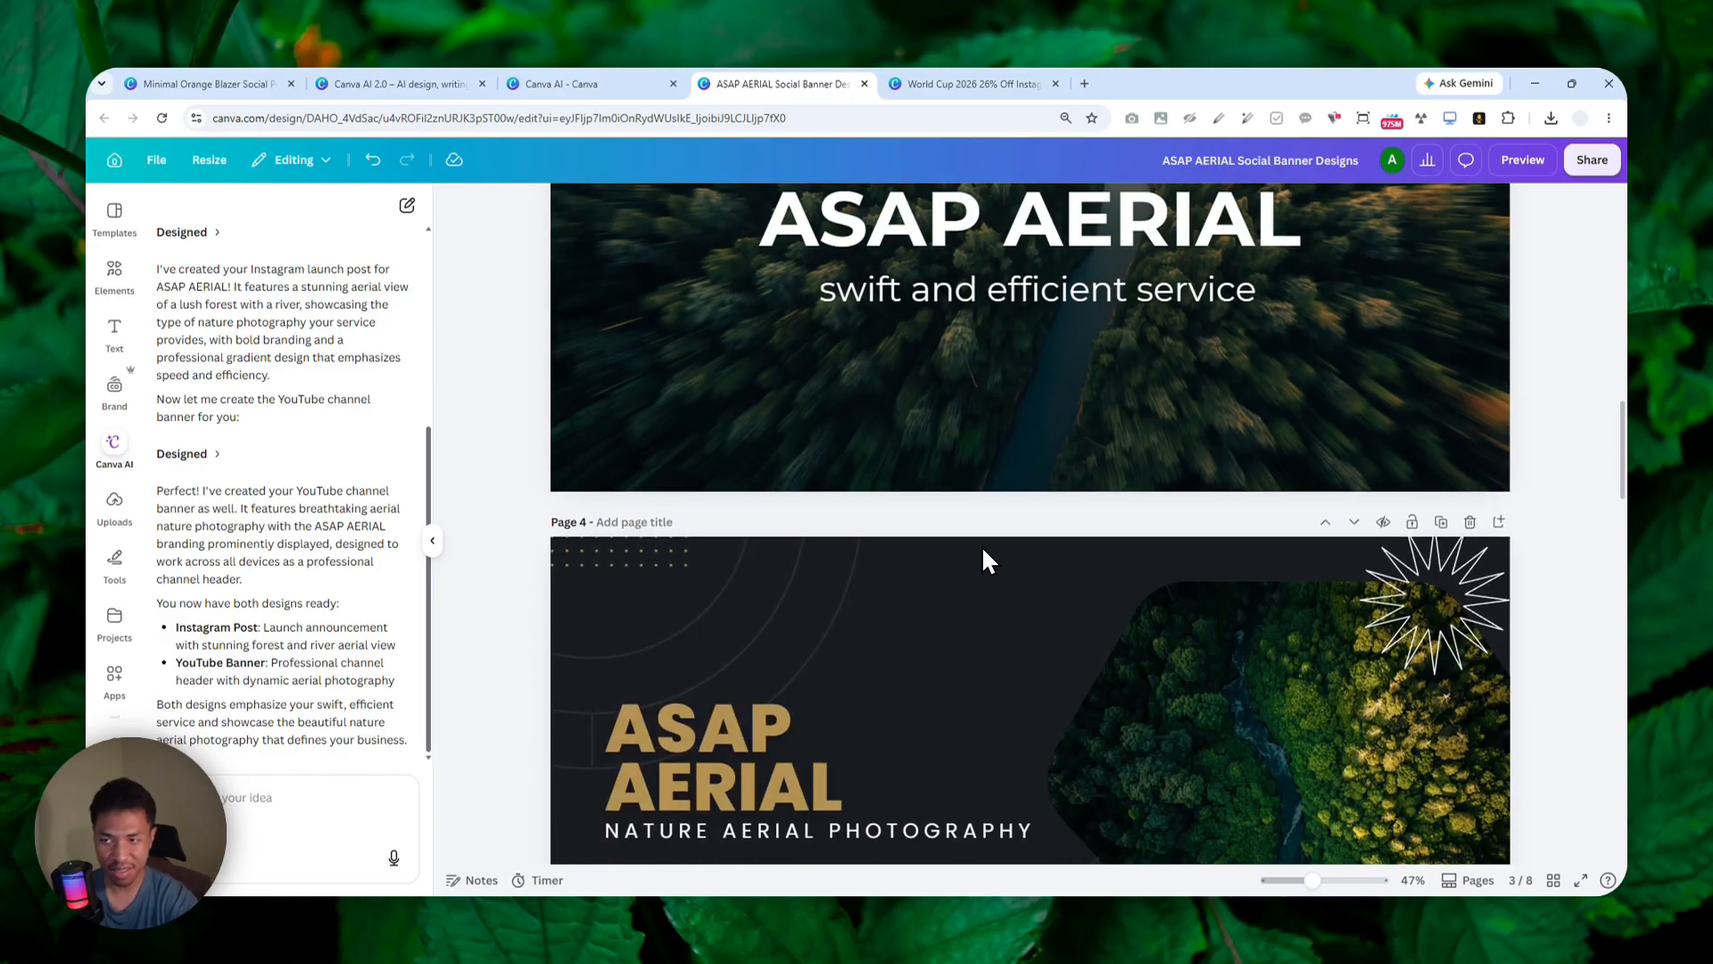
scroll(1008, 553, "down", 4)
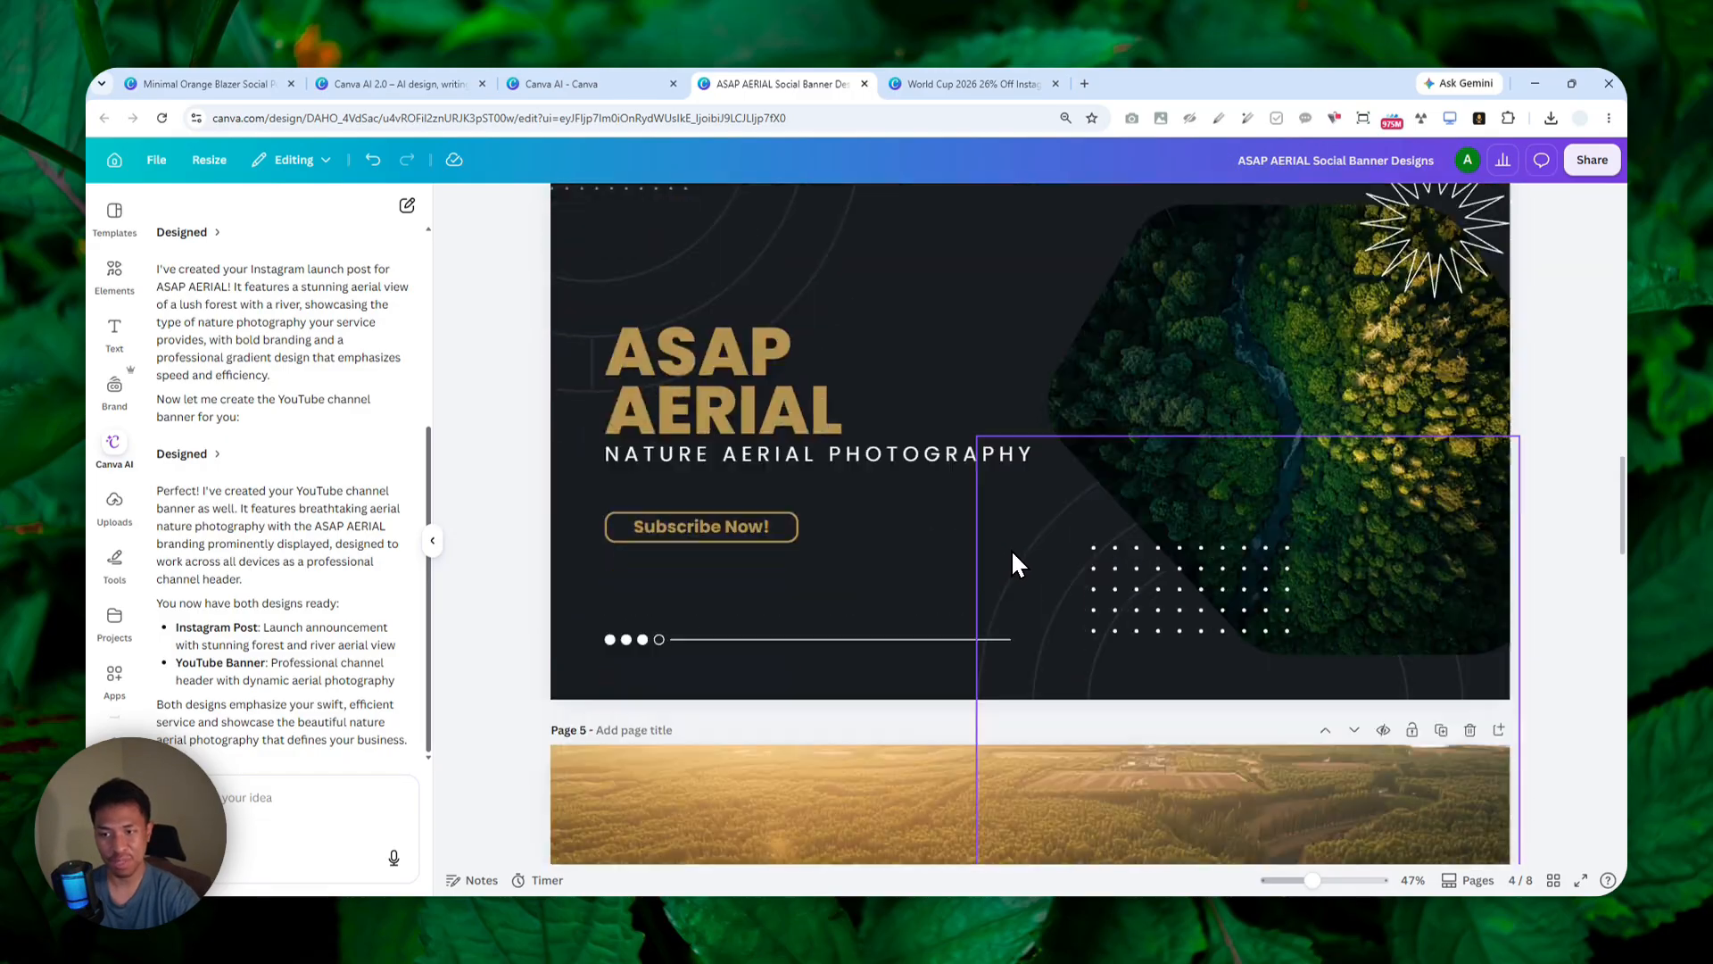
scroll(991, 490, "up", 2)
scroll(1028, 532, "down", 2)
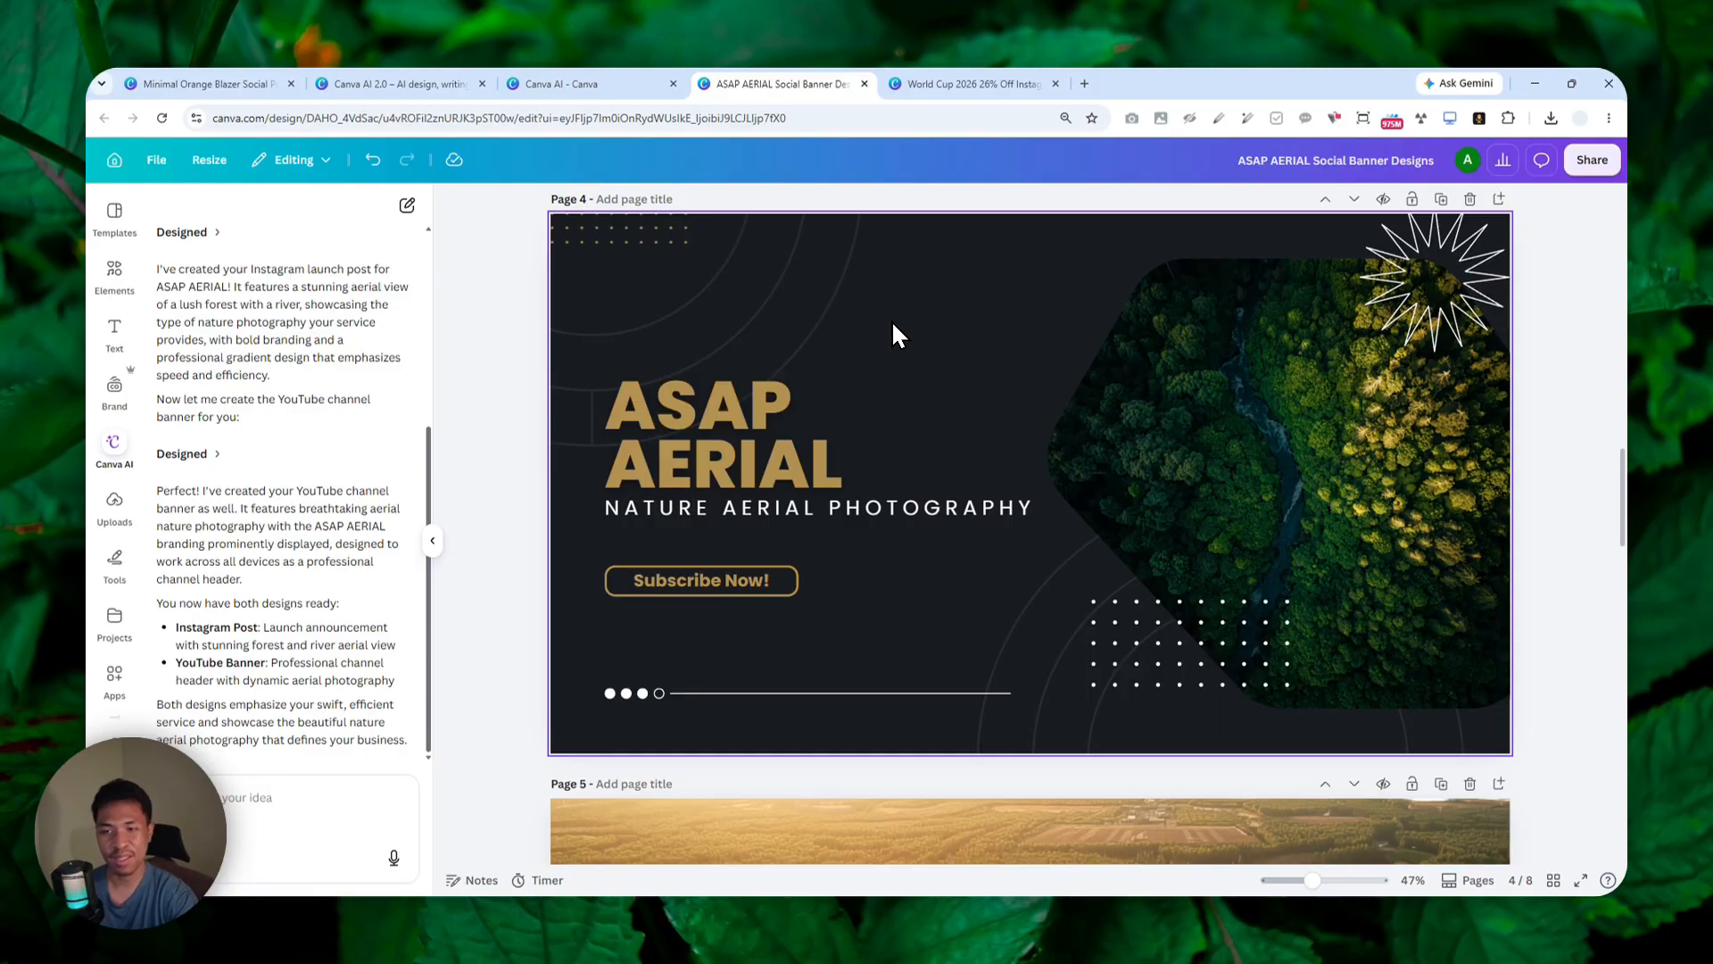
scroll(924, 362, "up", 2)
scroll(946, 398, "down", 6)
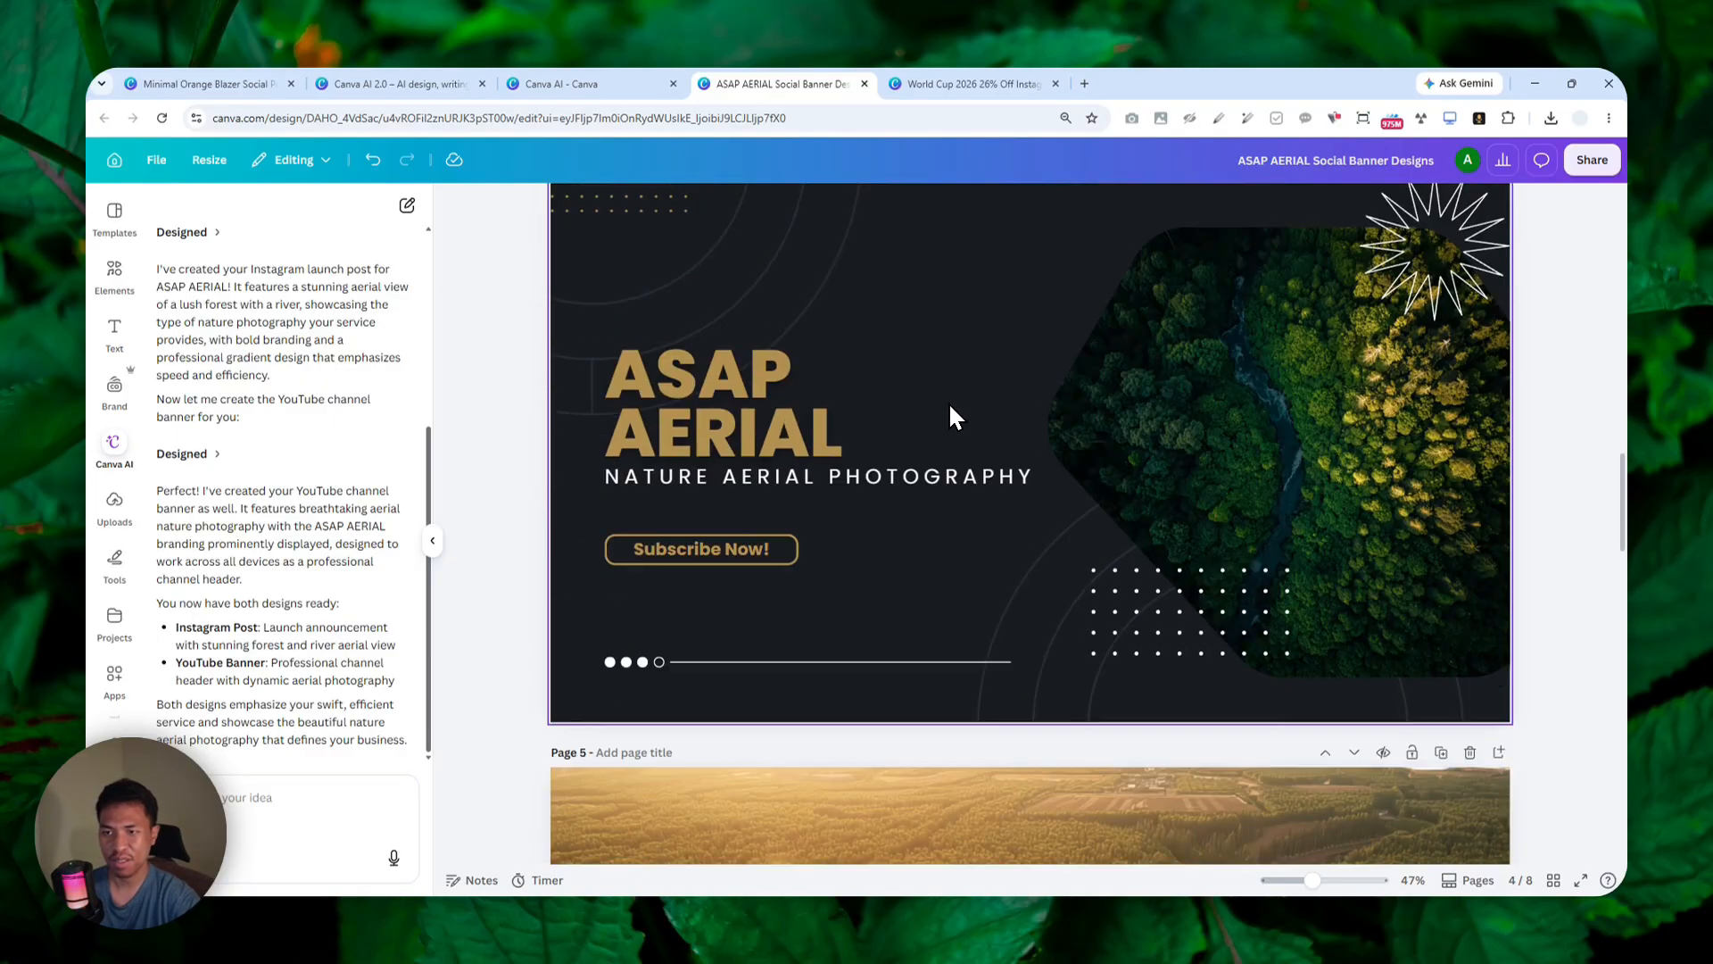
scroll(946, 420, "down", 6)
scroll(956, 425, "up", 5)
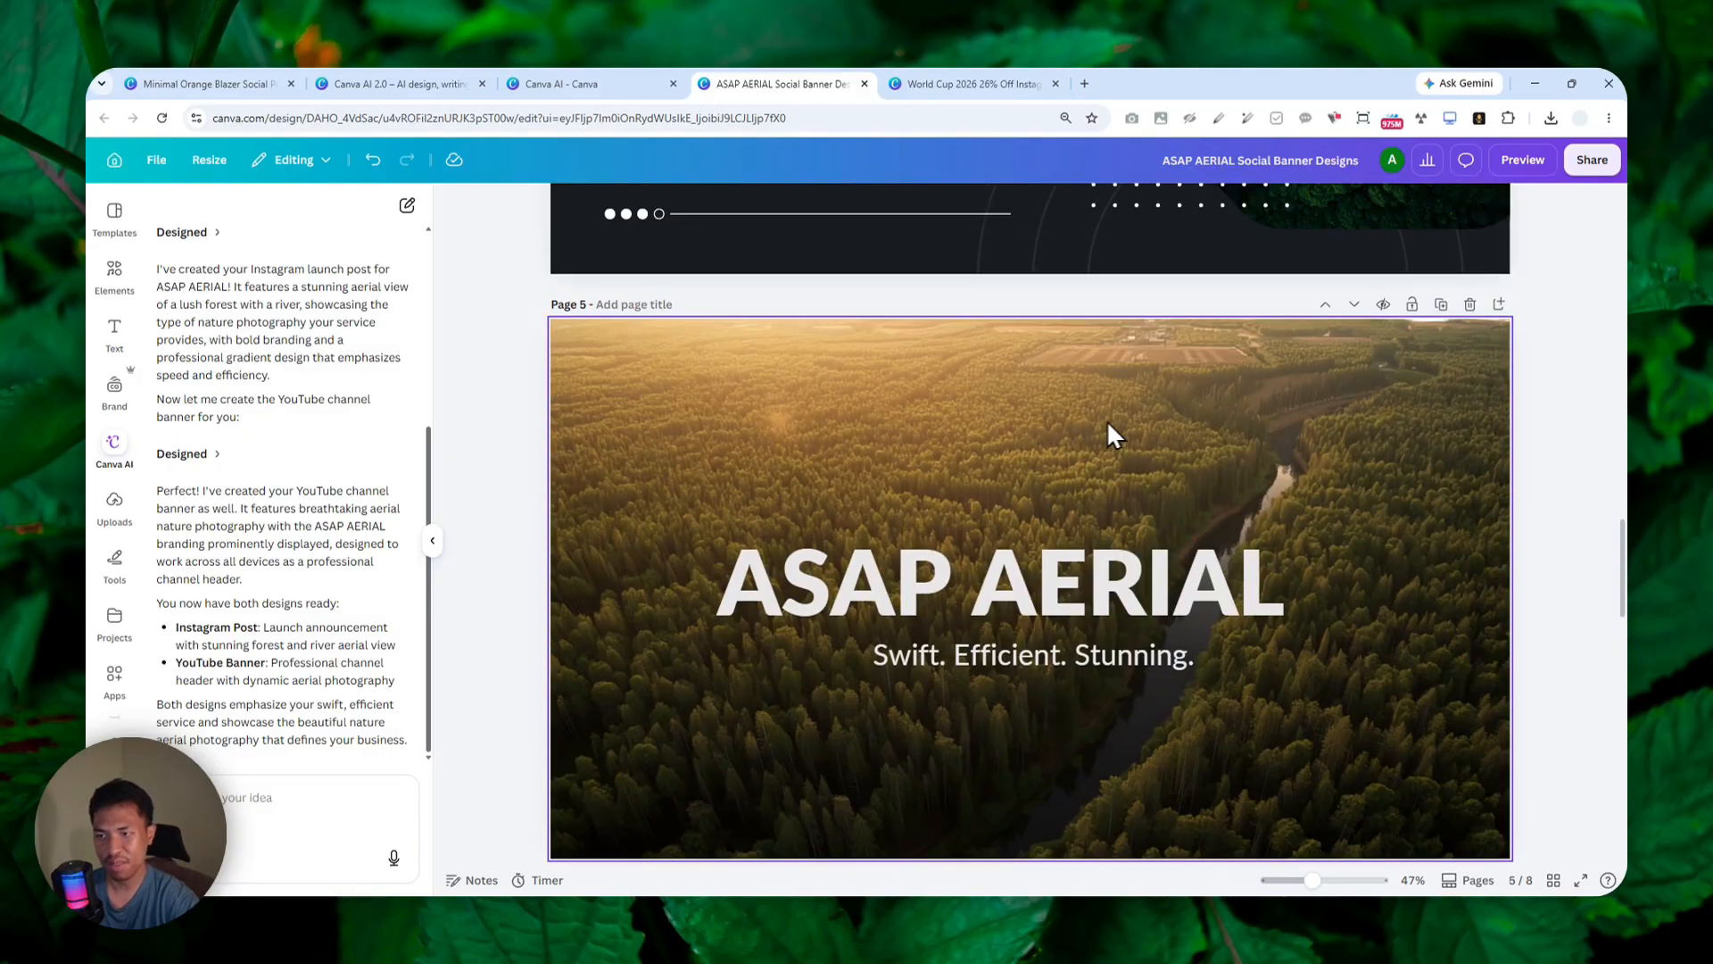
Step: Review the alternative ASAP AERIAL Instagram post designs on pages 6 to 8, and return to page 6
scroll(1035, 517, "down", 6)
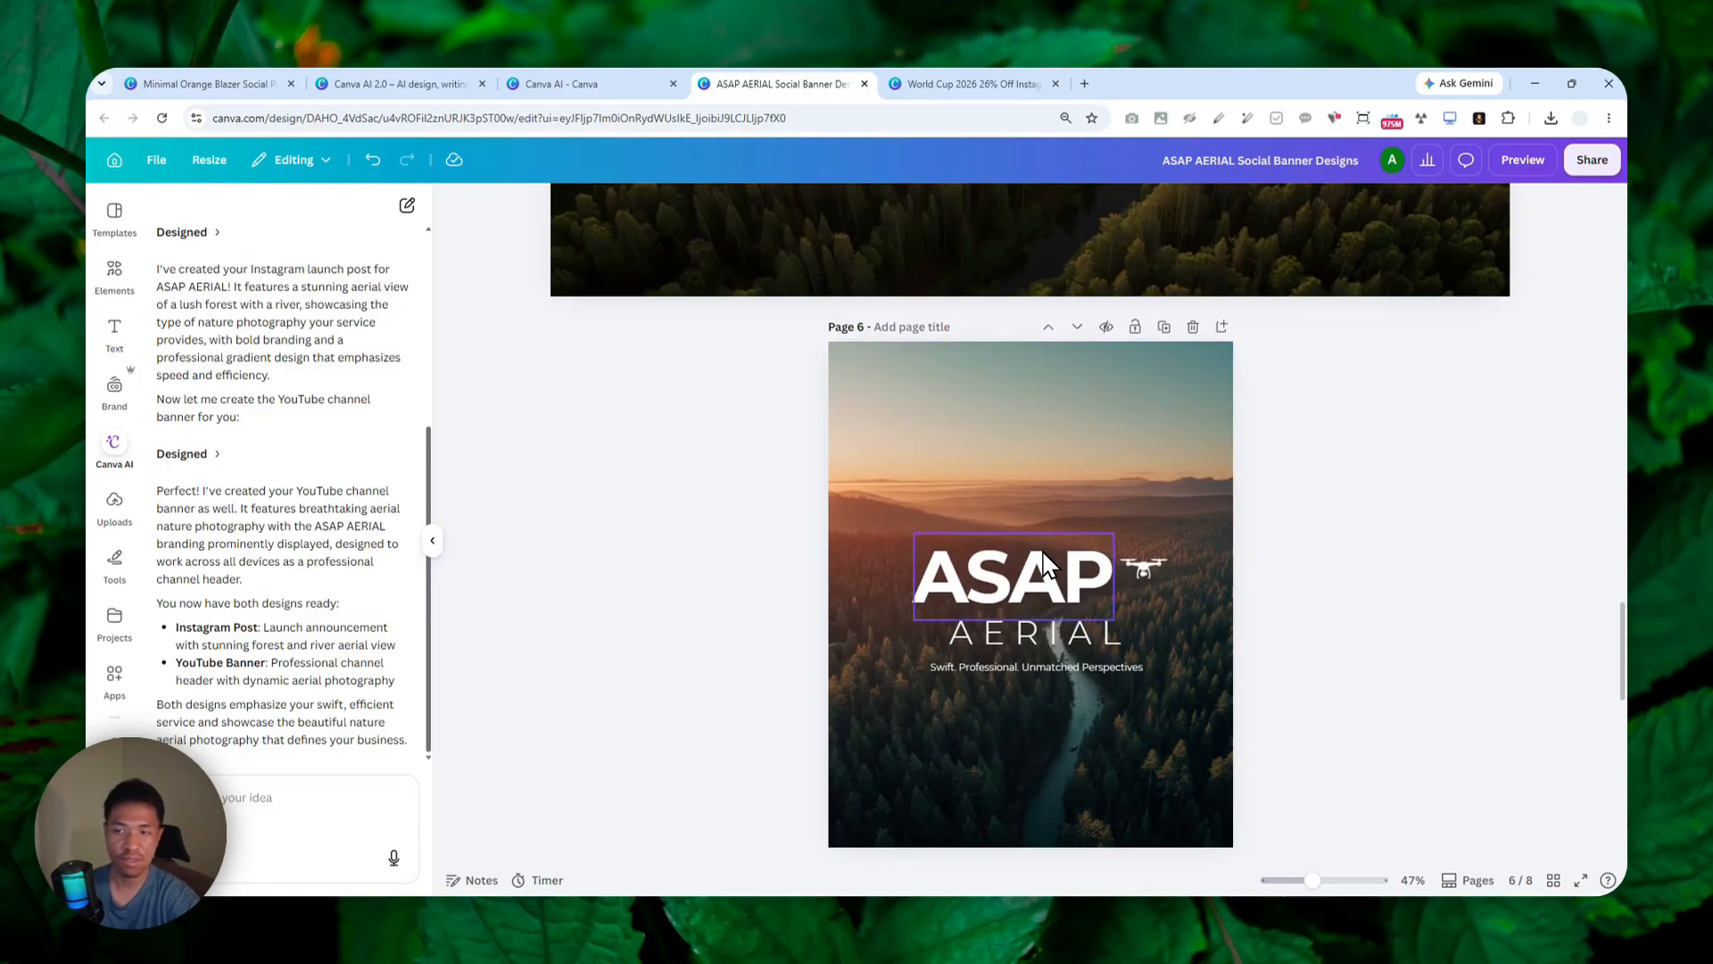
scroll(1053, 527, "down", 10)
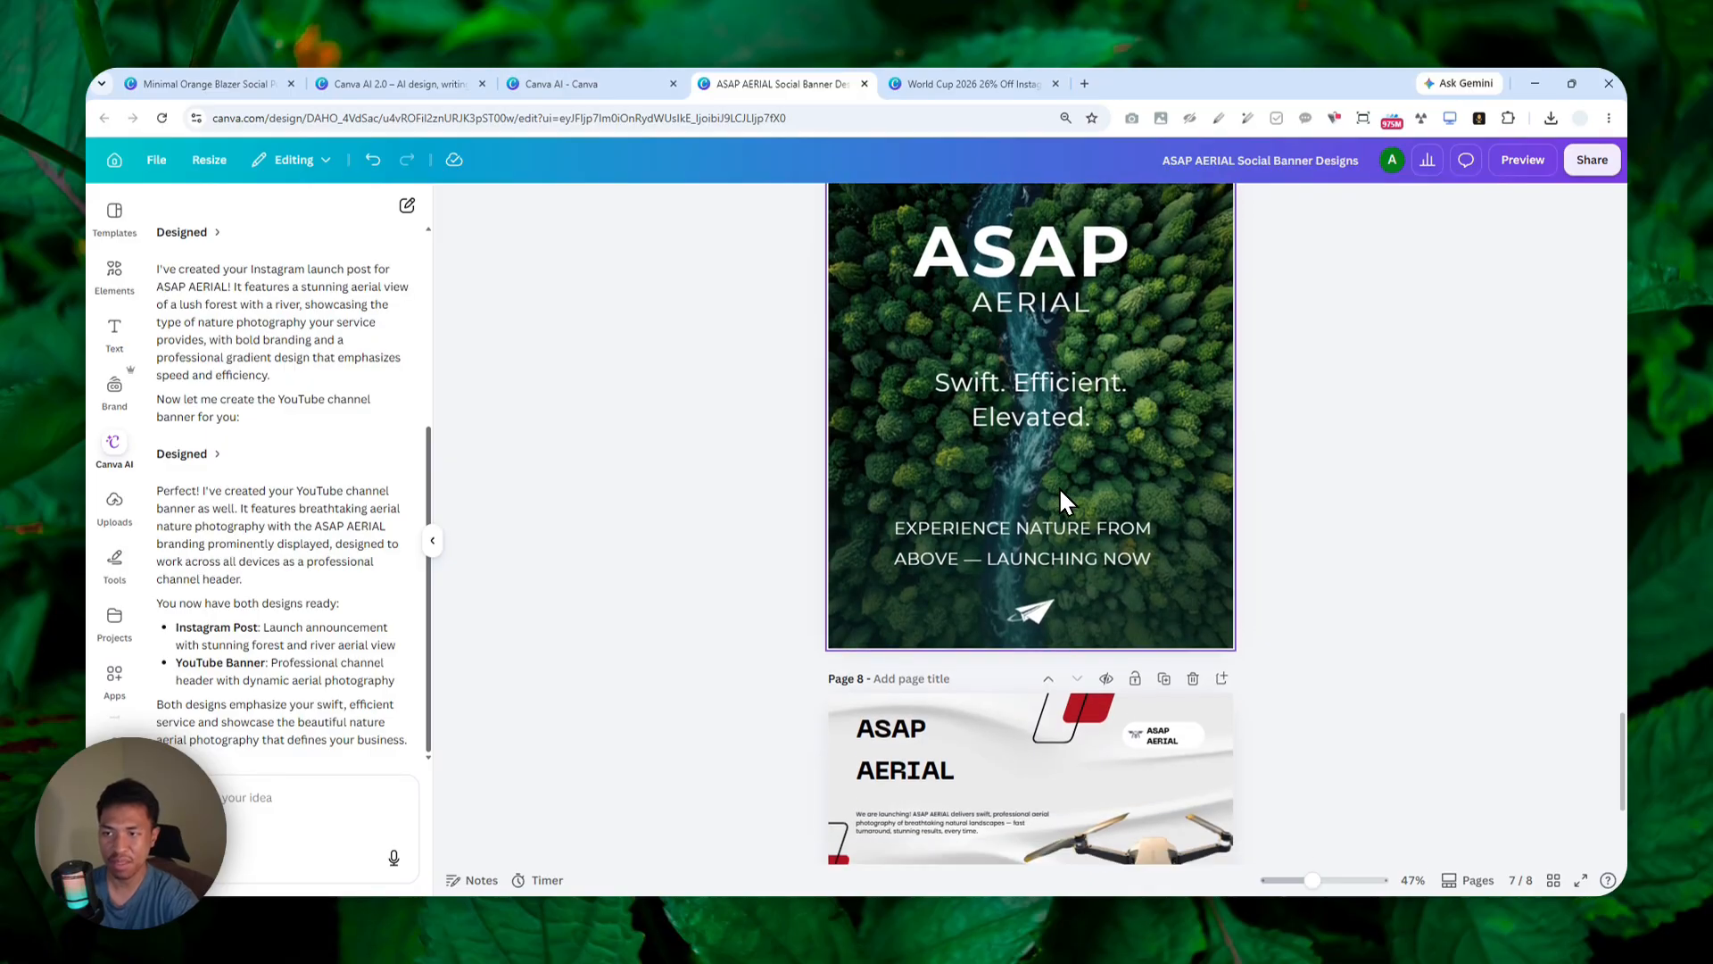
scroll(1071, 499, "up", 12)
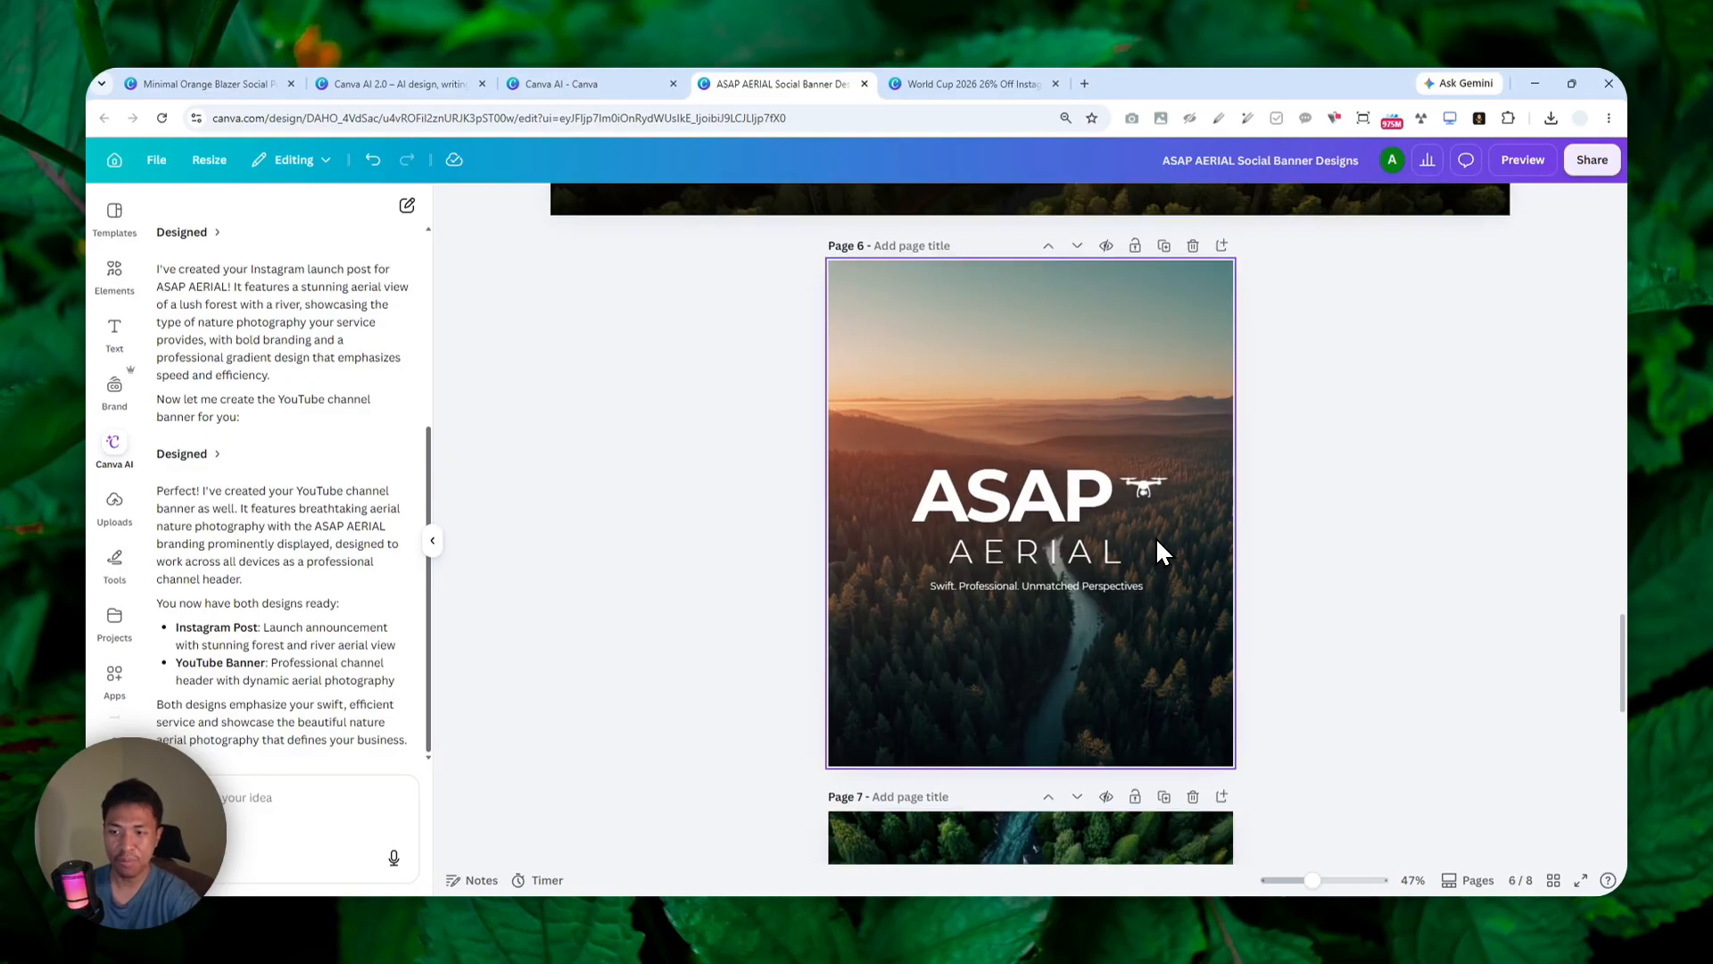
Step: Return to the first ASAP AERIAL Instagram post on page 1 and activate the Canva AI prompt field
scroll(1151, 536, "up", 15)
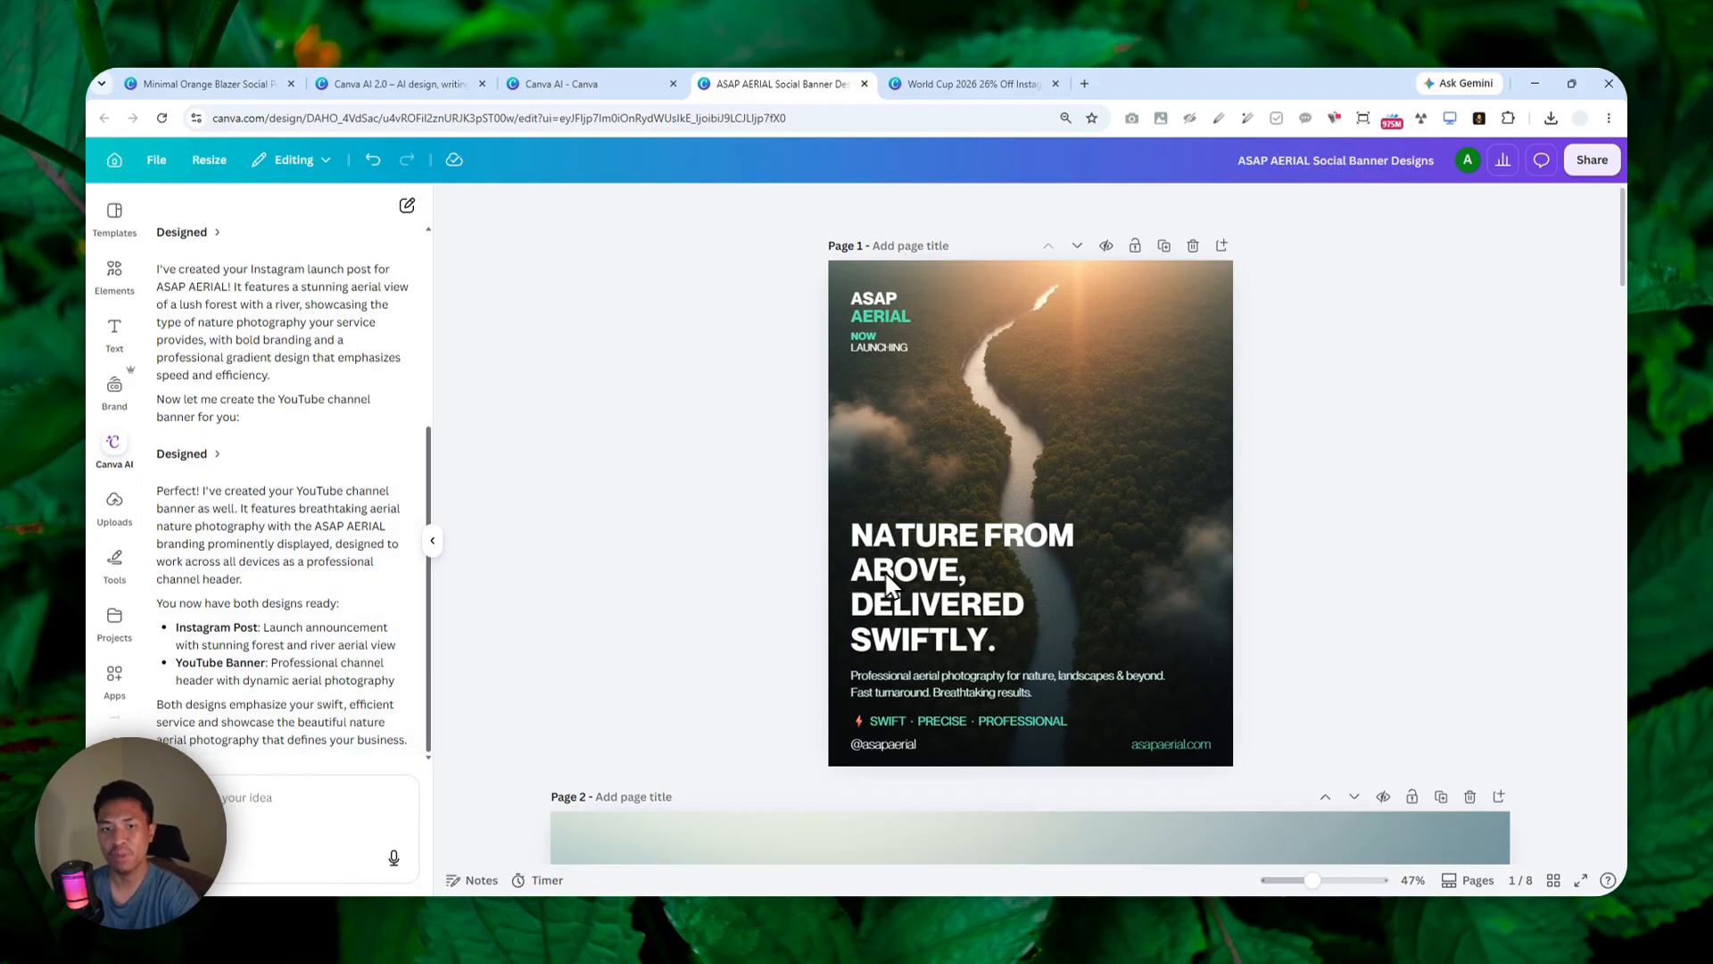
left_click(318, 792)
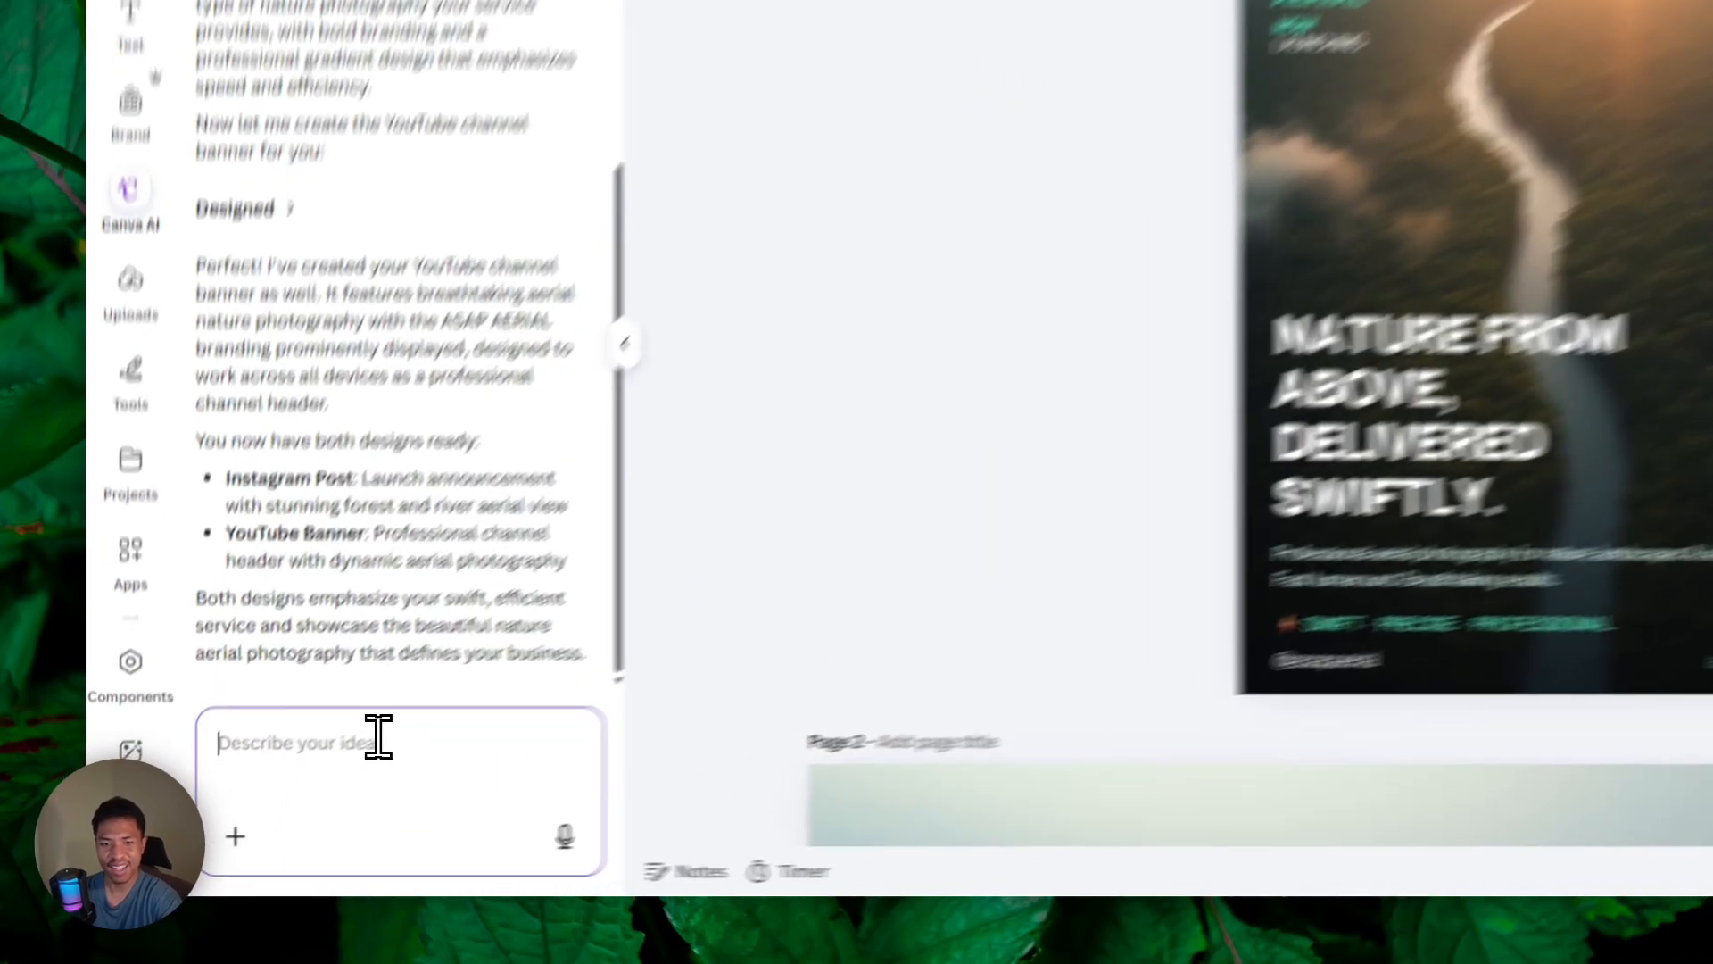
left_click(273, 794)
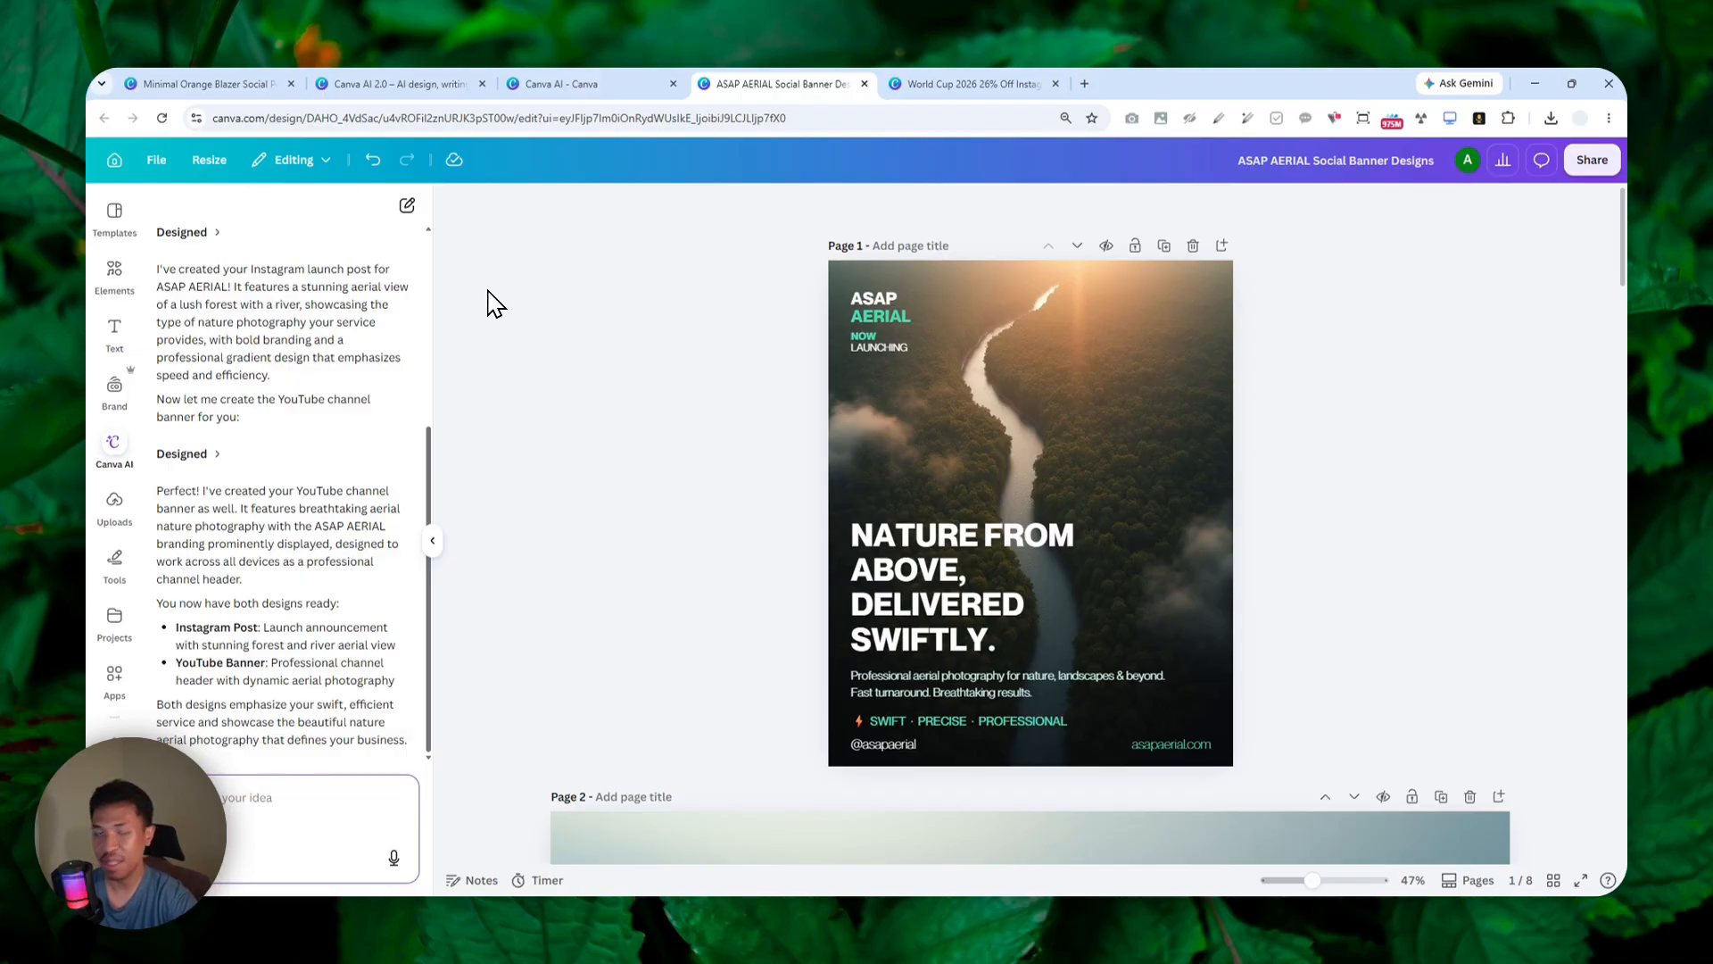
Step: View the Canva AI 2.0 announcement page, and switch to the Minimal Orange Blazer Social Post design to review page 1
left_click(403, 83)
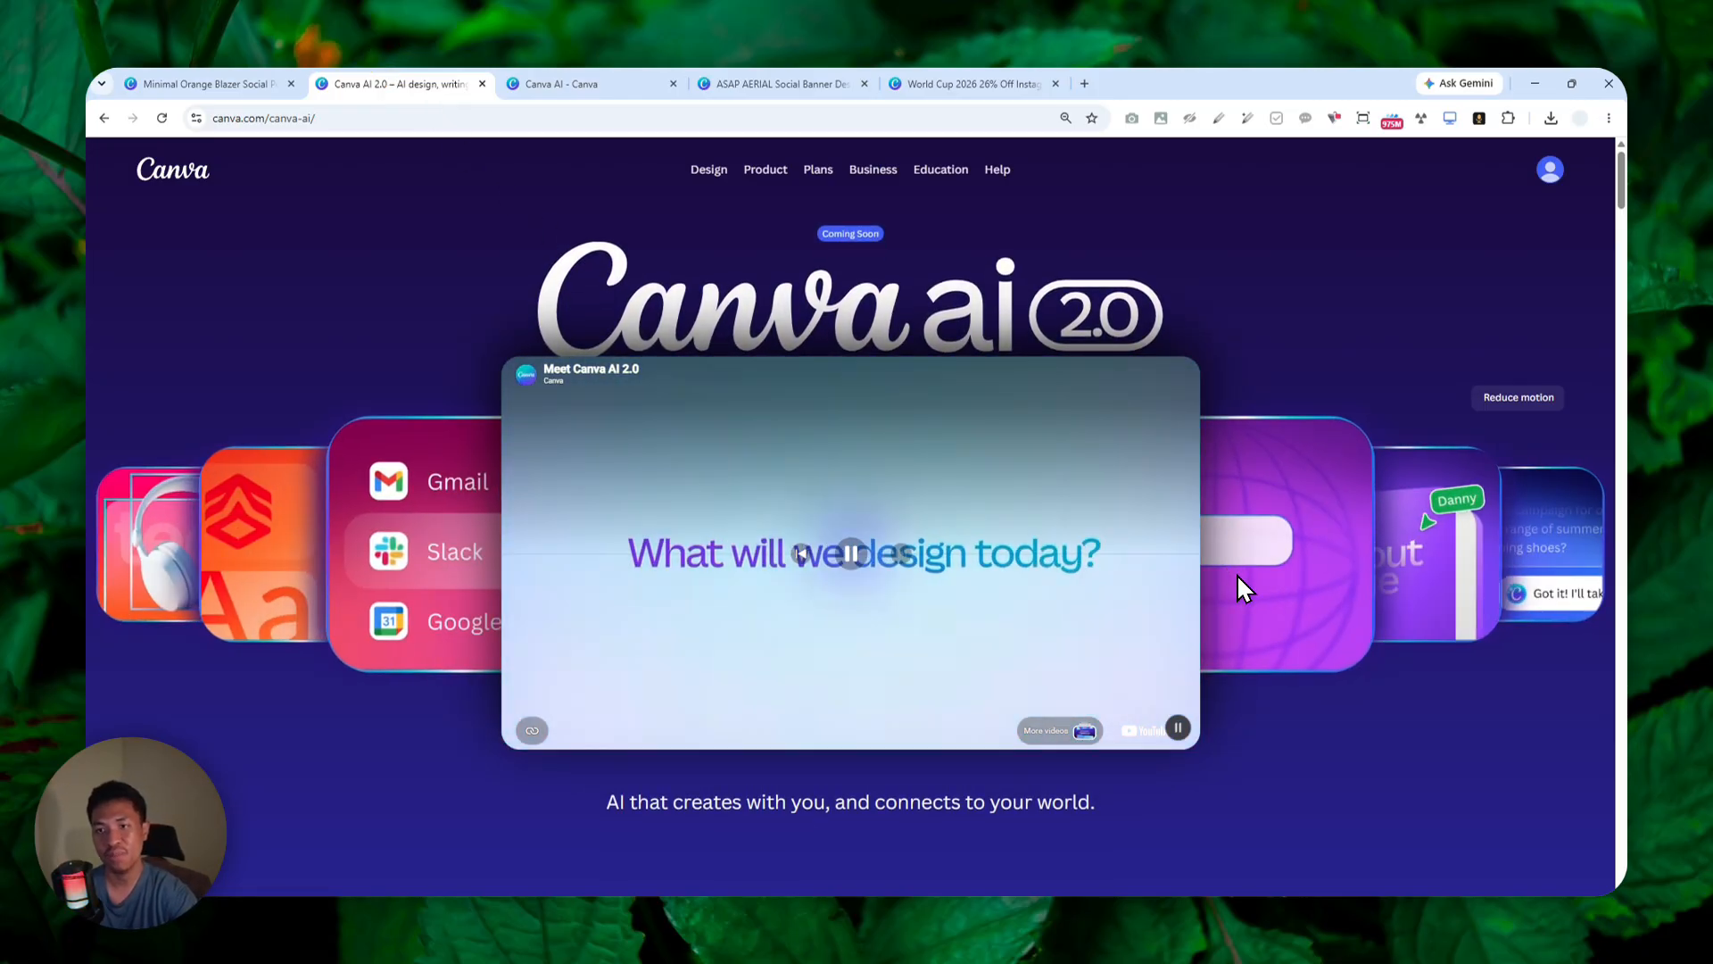
key("ctrl+1")
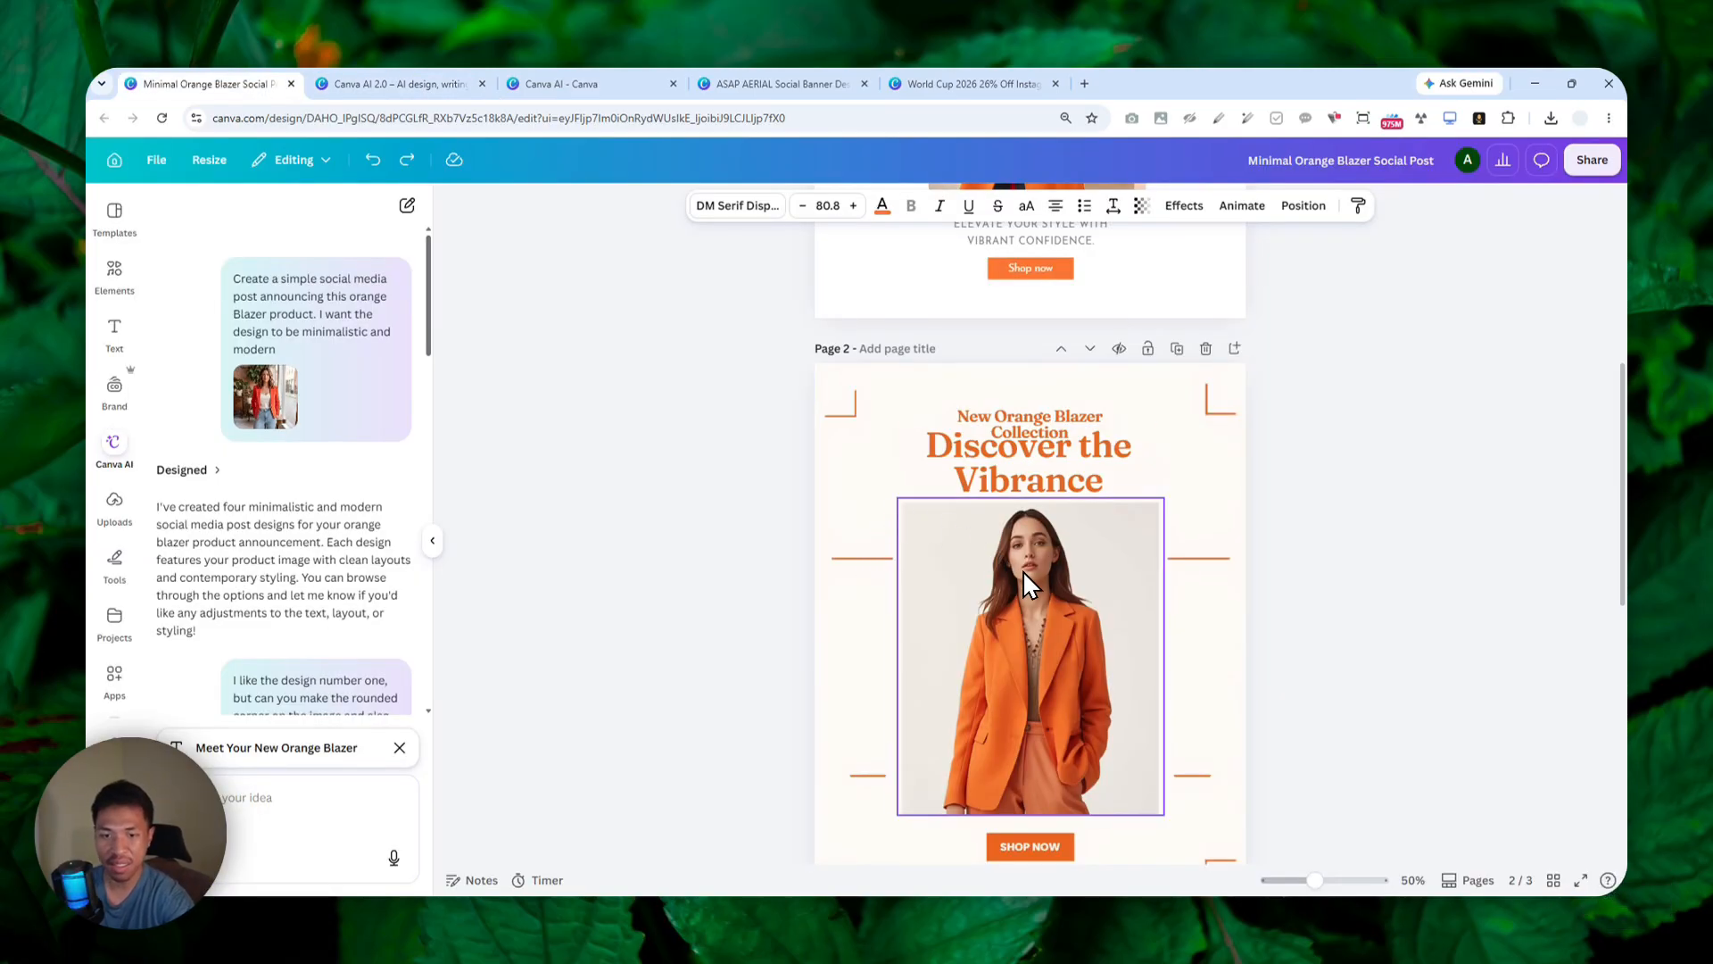
scroll(1035, 576, "up", 5)
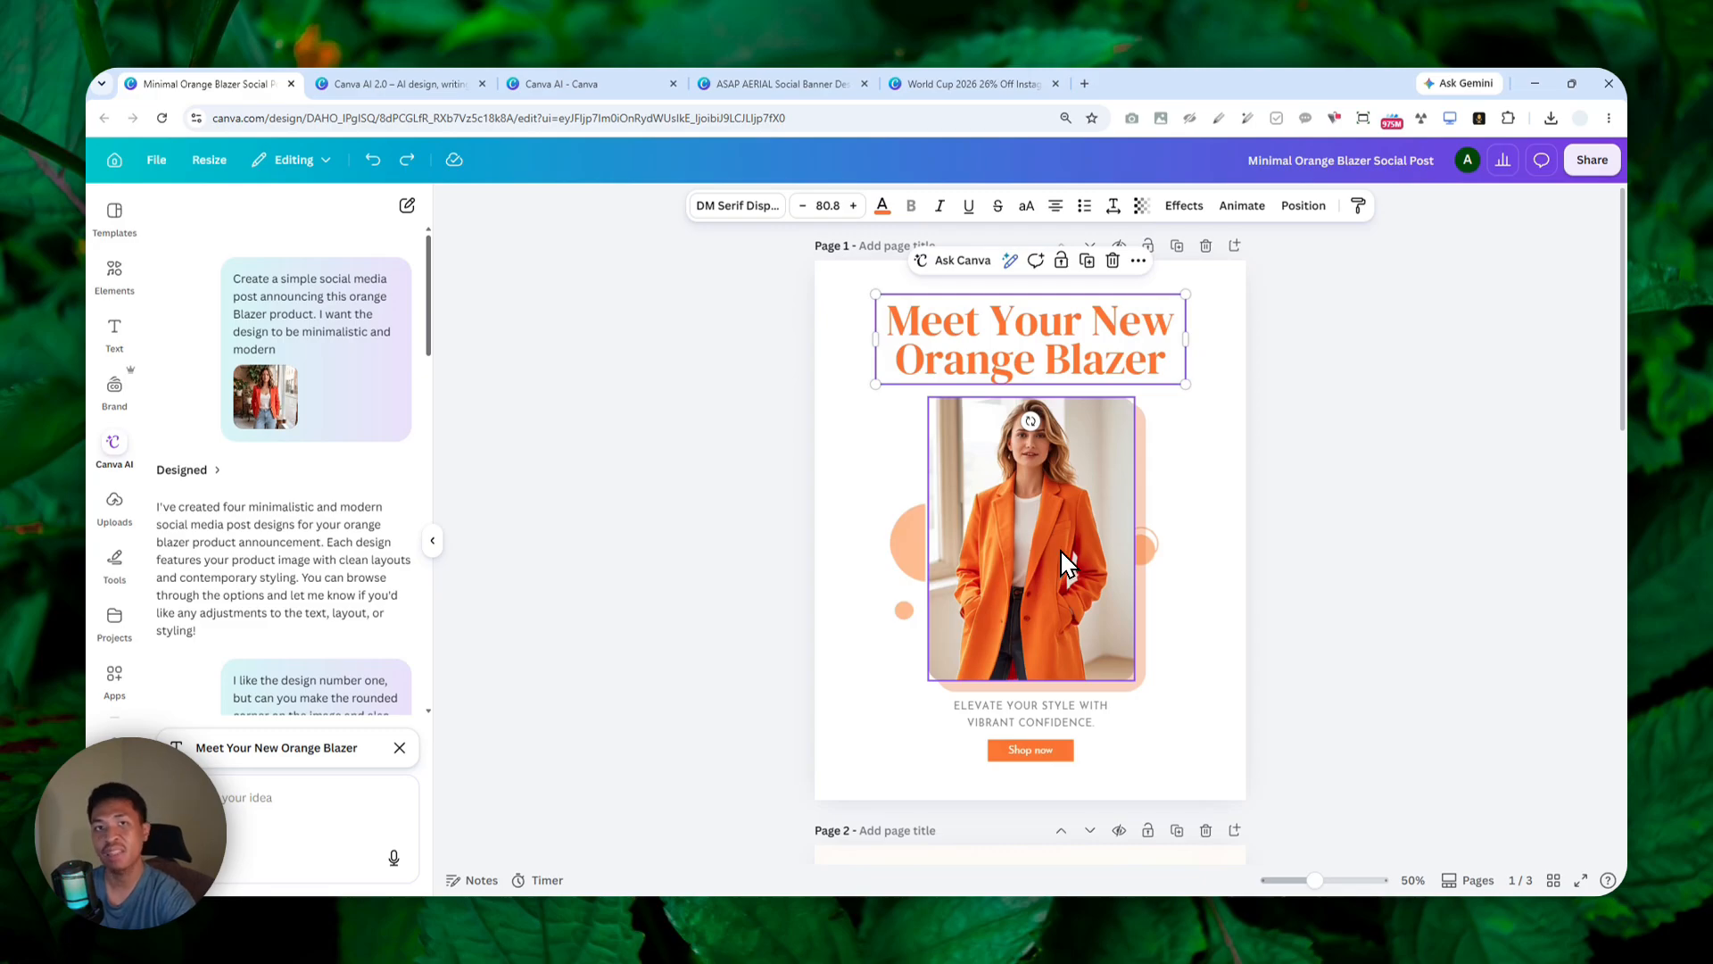